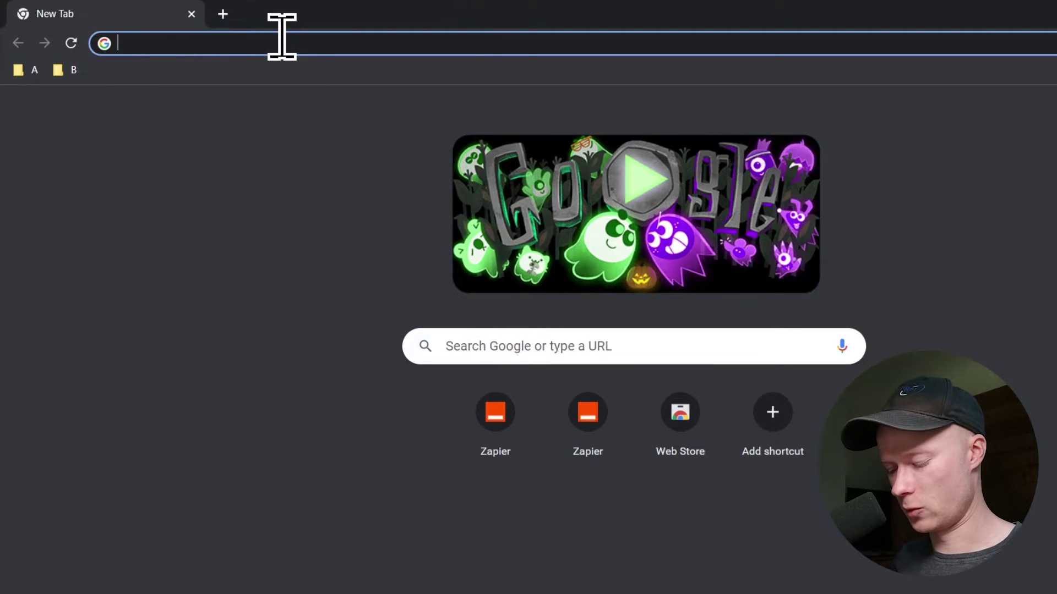
# Open miketutorial.com/zapier in full-screen view and go to Zapier's sign-up page
pyautogui.write('miketu')
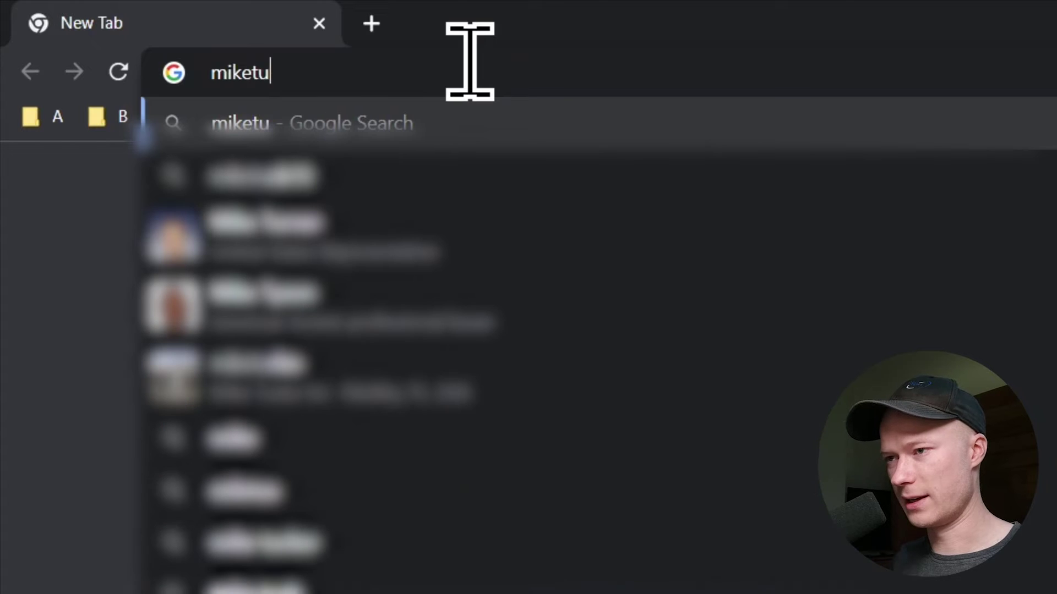
pyautogui.write('torial.')
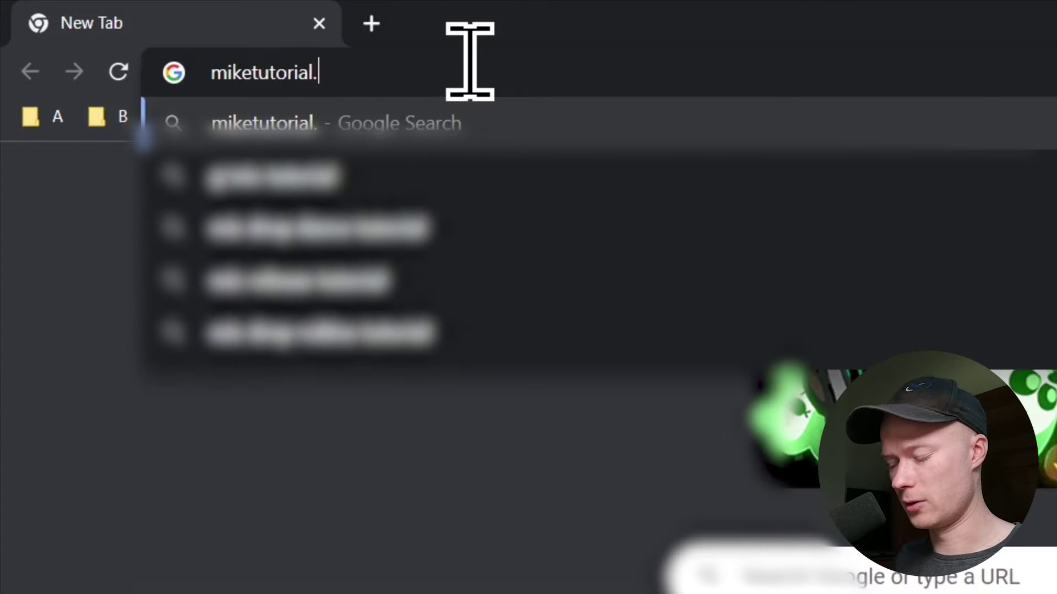
pyautogui.write('com/za')
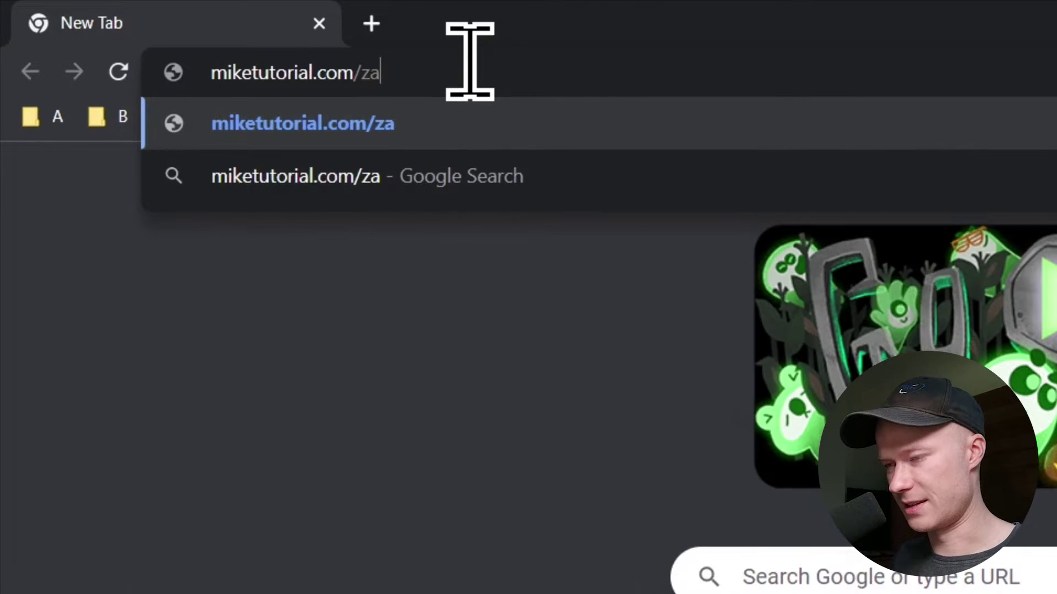
pyautogui.write('pier')
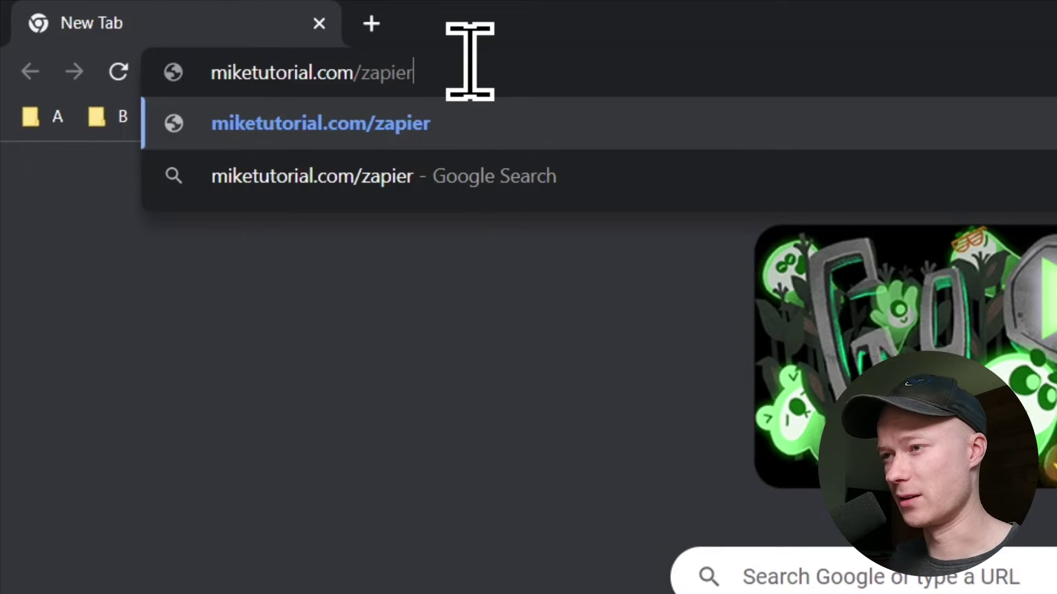
pyautogui.press('Return')
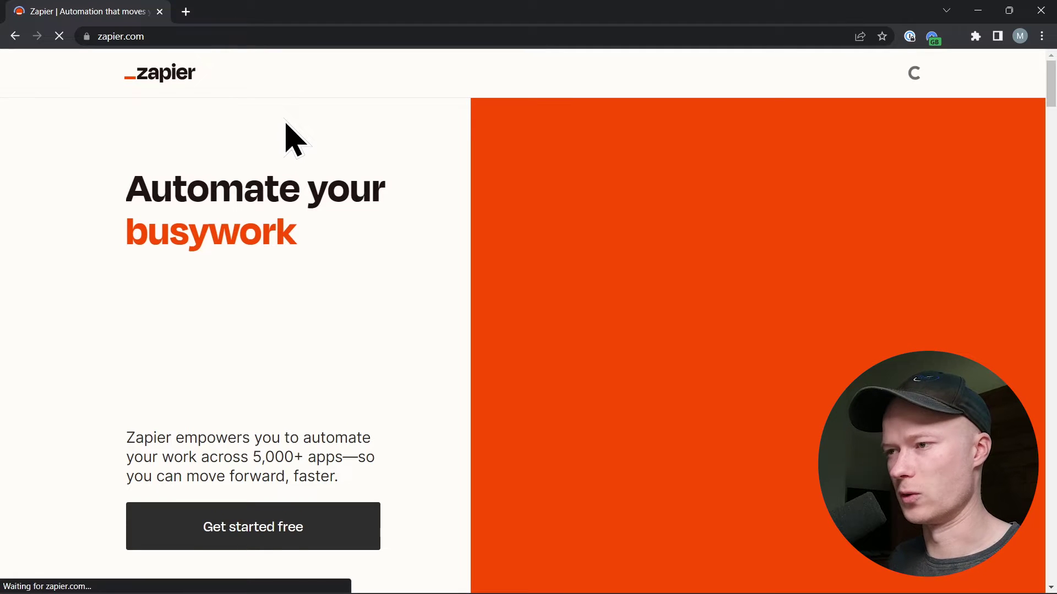
pyautogui.press('F11')
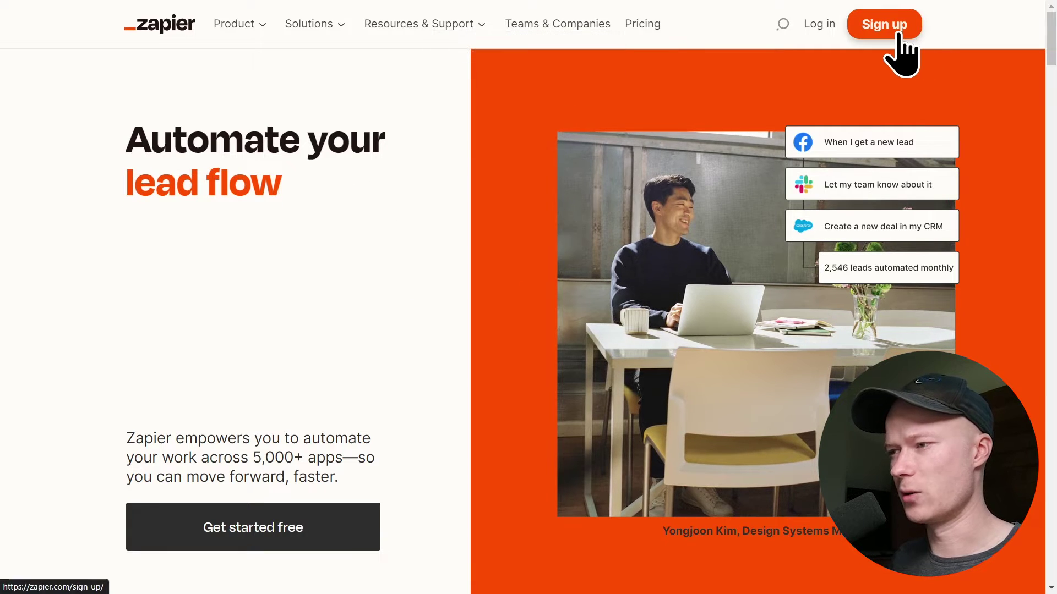
pyautogui.click(891, 34)
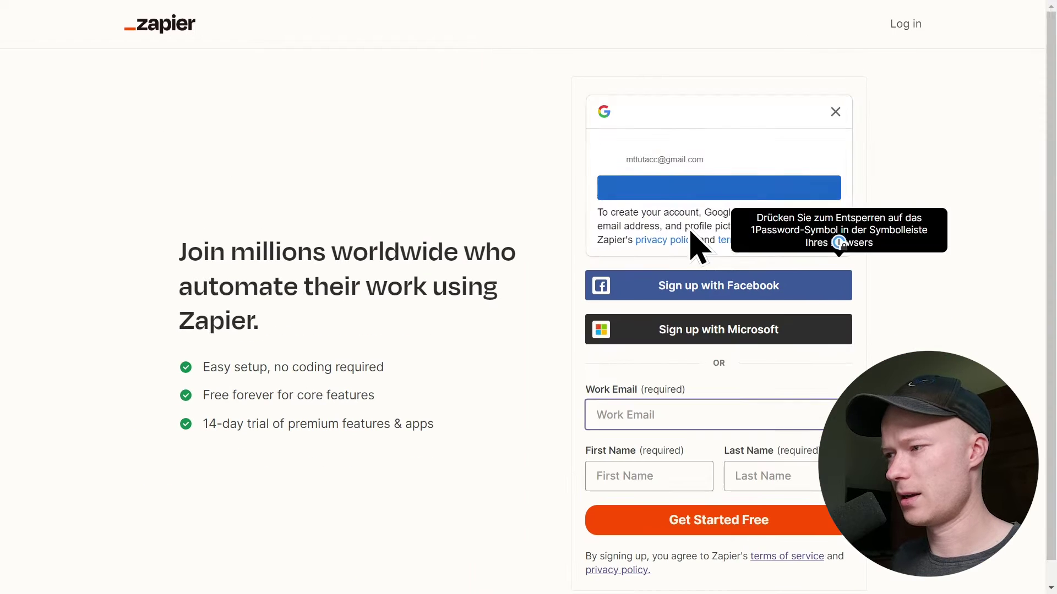
# Create the Zapier account by submitting the work email, first name and last name, followed by the account password
pyautogui.scroll(-1, 681, 441)
pyautogui.click(677, 388)
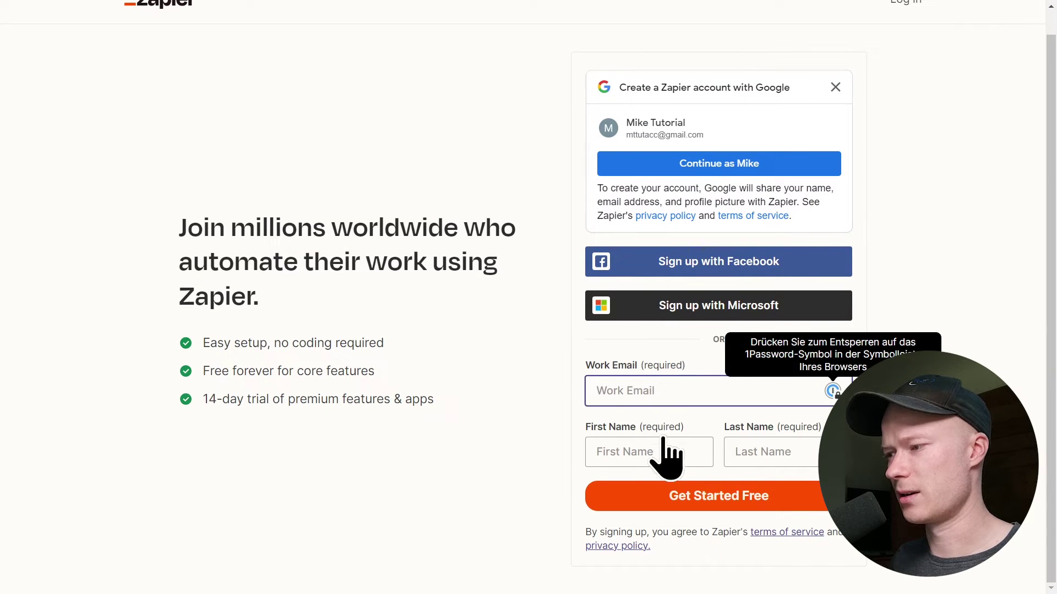
pyautogui.click(741, 452)
pyautogui.hotkey('ctrl', '\\')
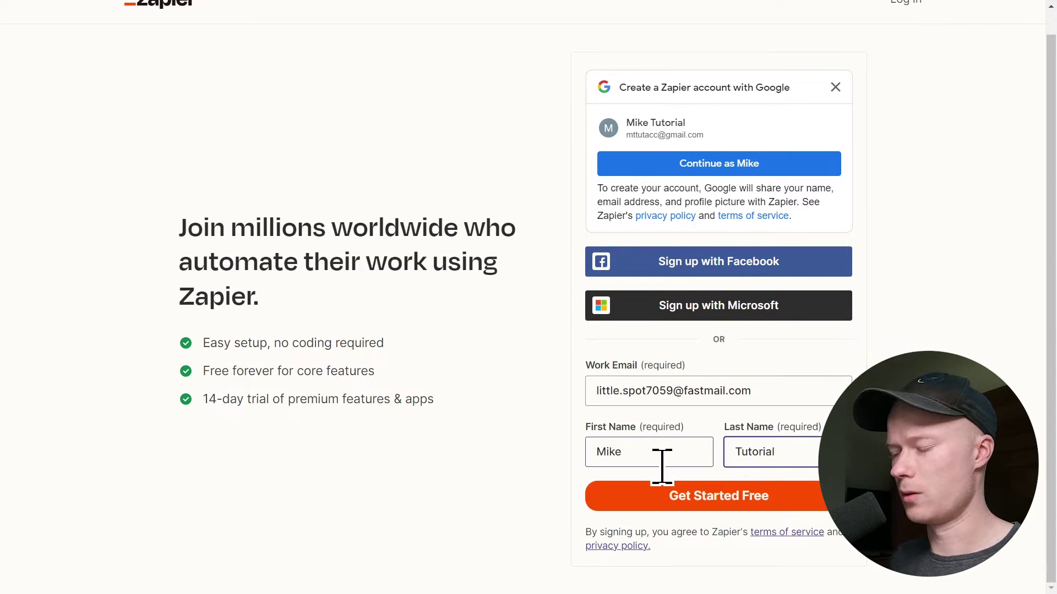
pyautogui.click(643, 496)
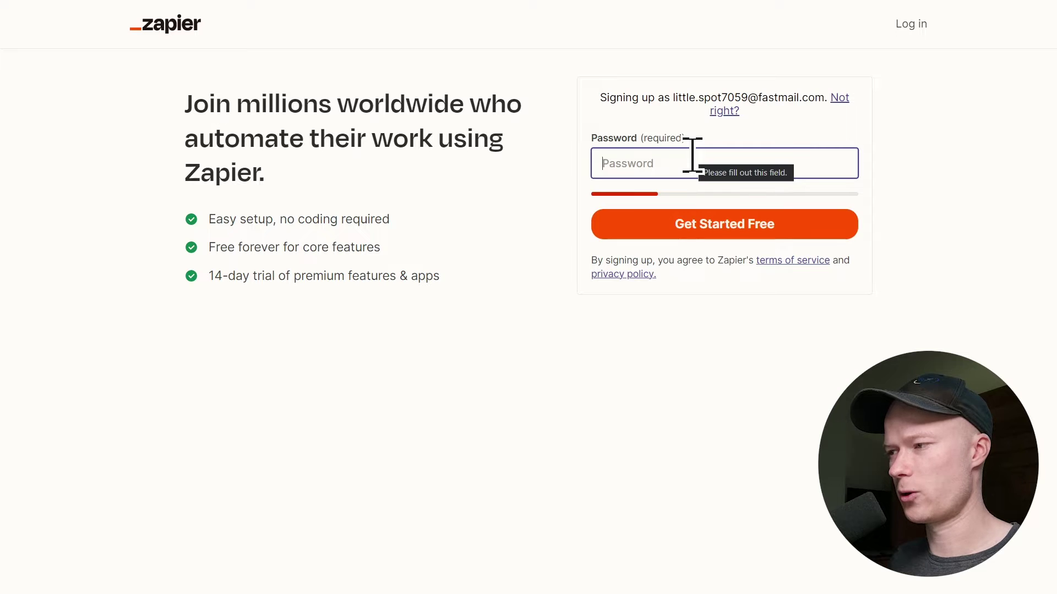
pyautogui.hotkey('ctrl', '\\')
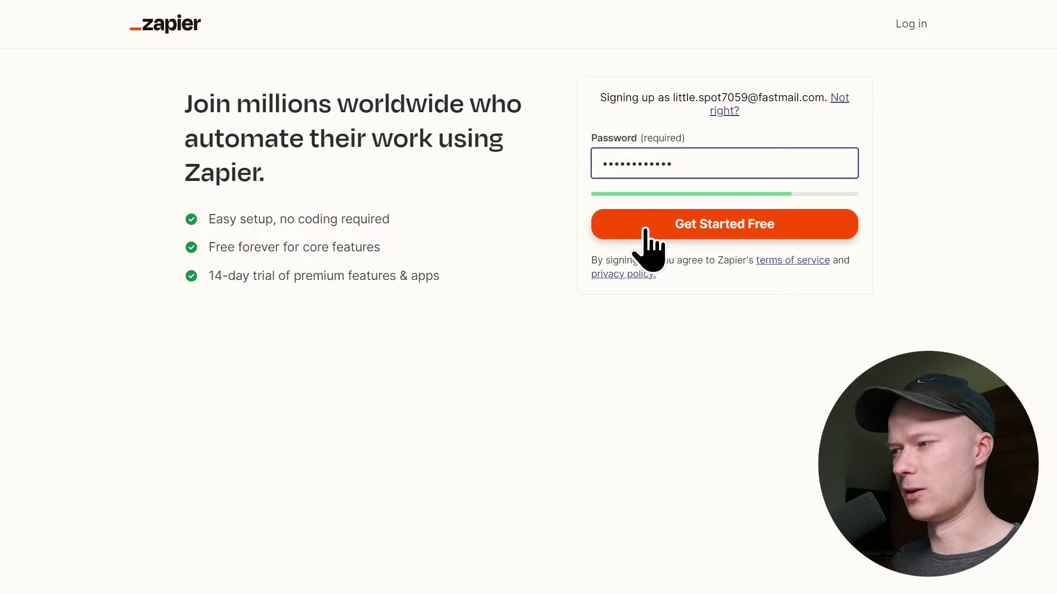
pyautogui.click(645, 232)
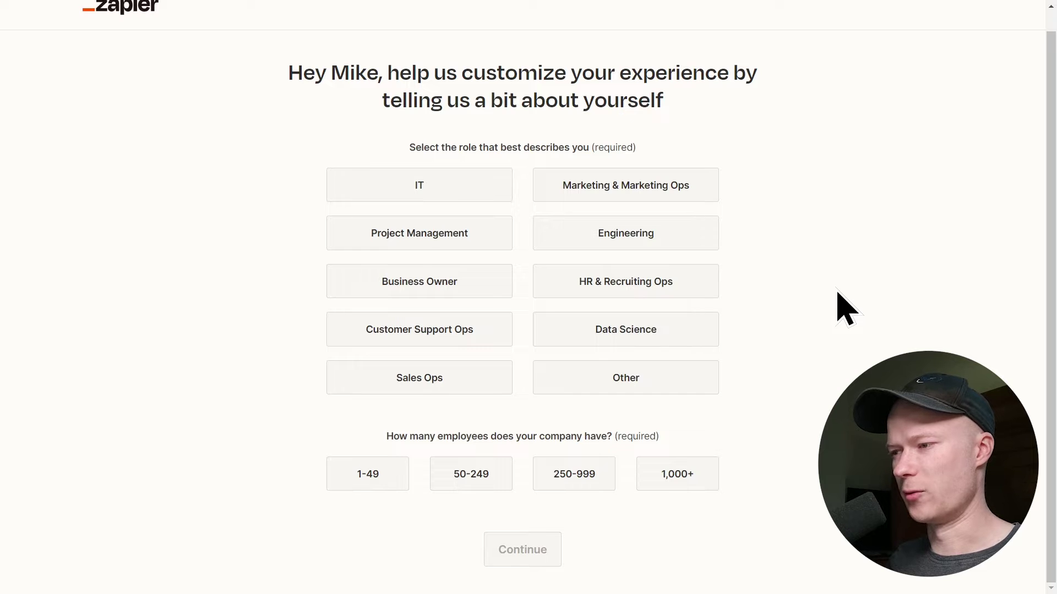
# Set the role to IT and the company size to 1-49 employees, and continue the onboarding
pyautogui.scroll(1, 845, 308)
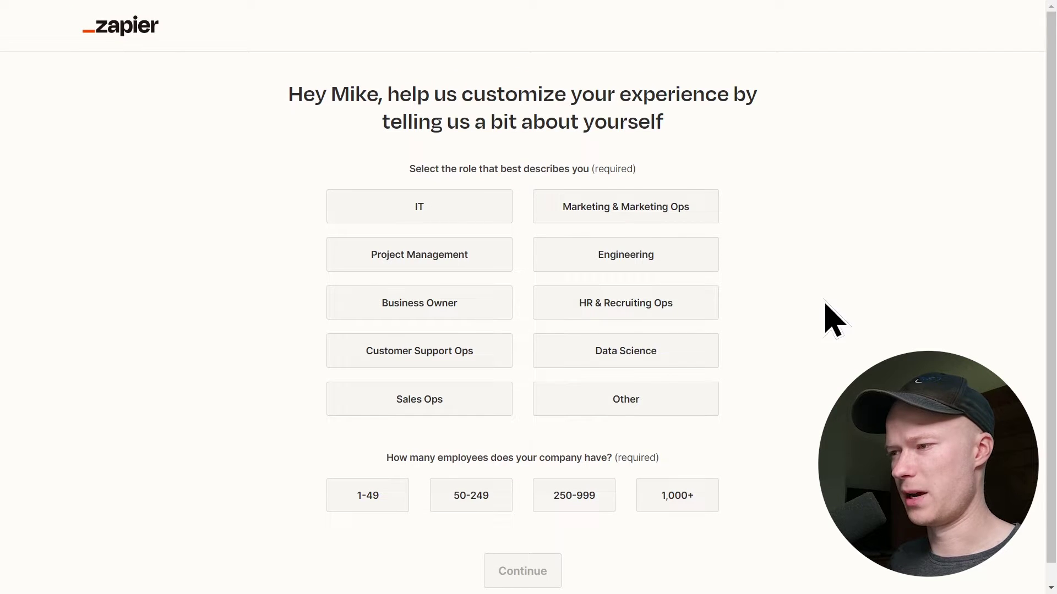
pyautogui.click(460, 212)
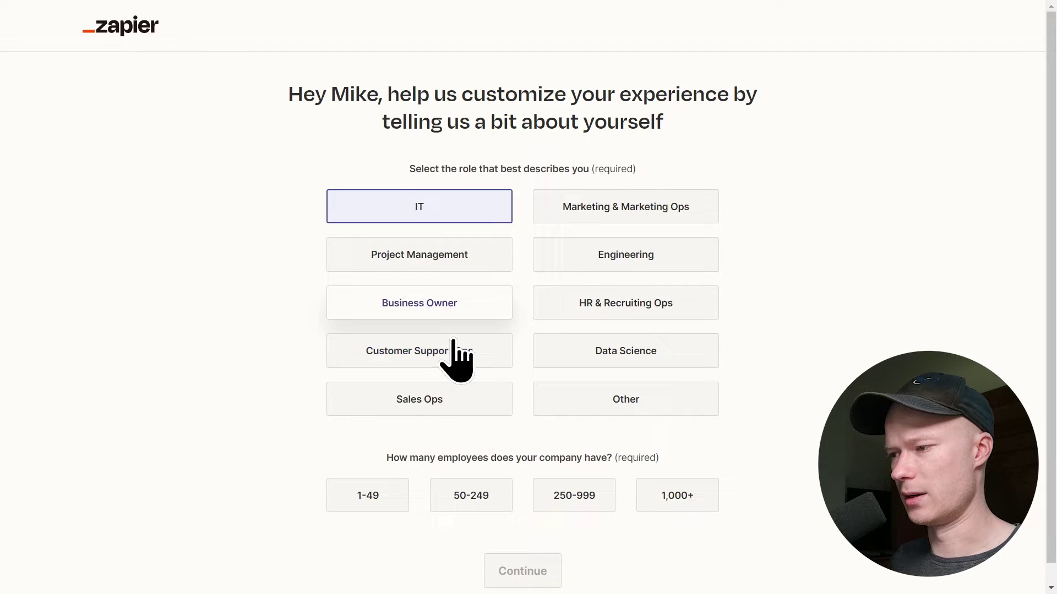
pyautogui.click(376, 502)
pyautogui.scroll(-1, 294, 435)
pyautogui.click(523, 553)
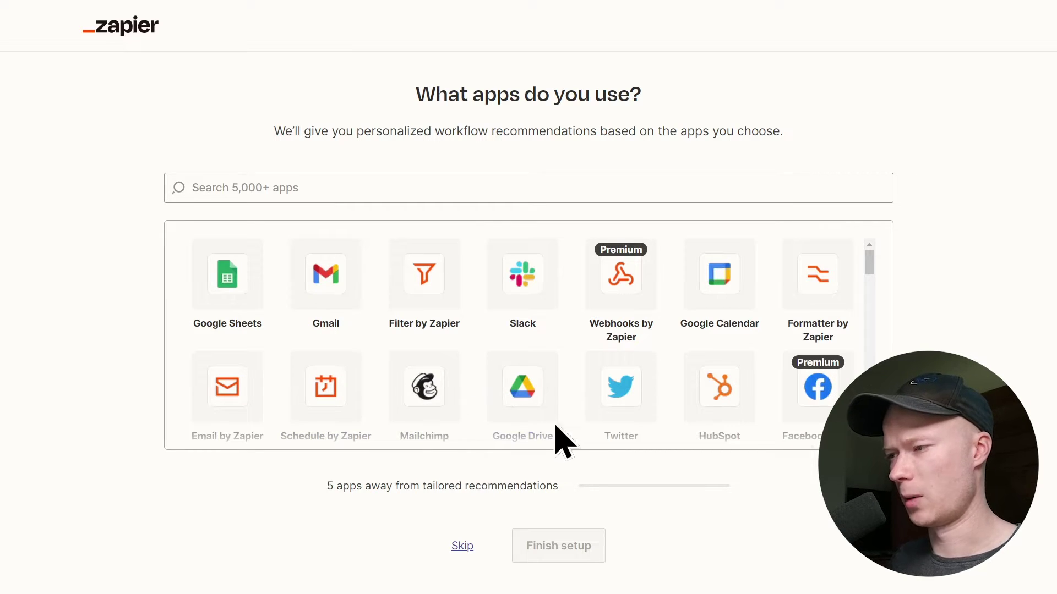
# Select Twitter, Google Sheets and Gmail as apps in use
pyautogui.click(619, 401)
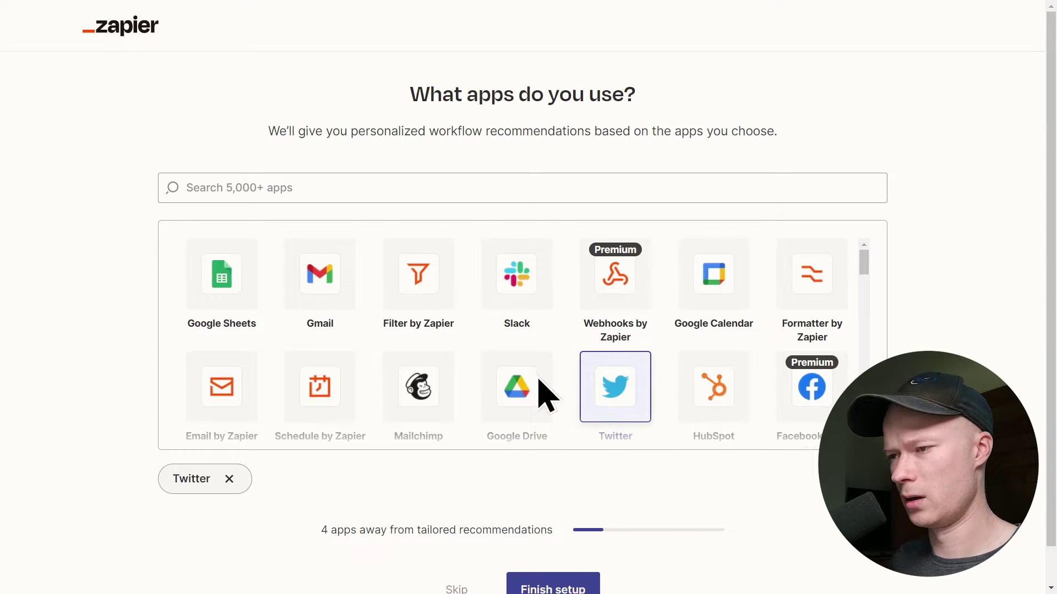
pyautogui.click(221, 290)
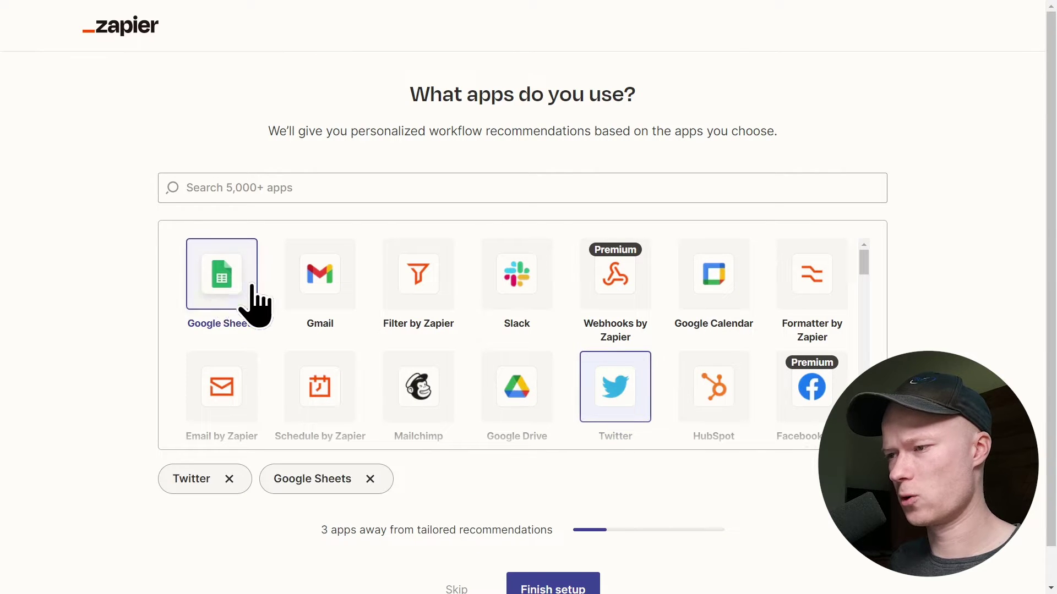
pyautogui.click(315, 285)
# Search for and add Calendly and Zoom to the selected apps, and finish the setup
pyautogui.click(303, 188)
pyautogui.write('calen')
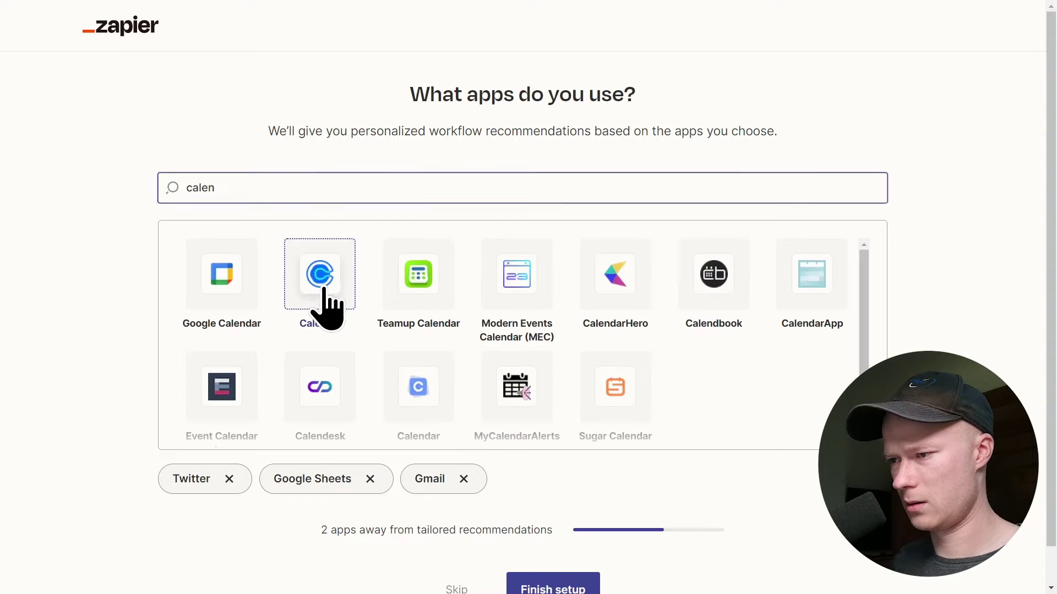
pyautogui.click(320, 295)
pyautogui.doubleClick(166, 197)
pyautogui.write('zoo')
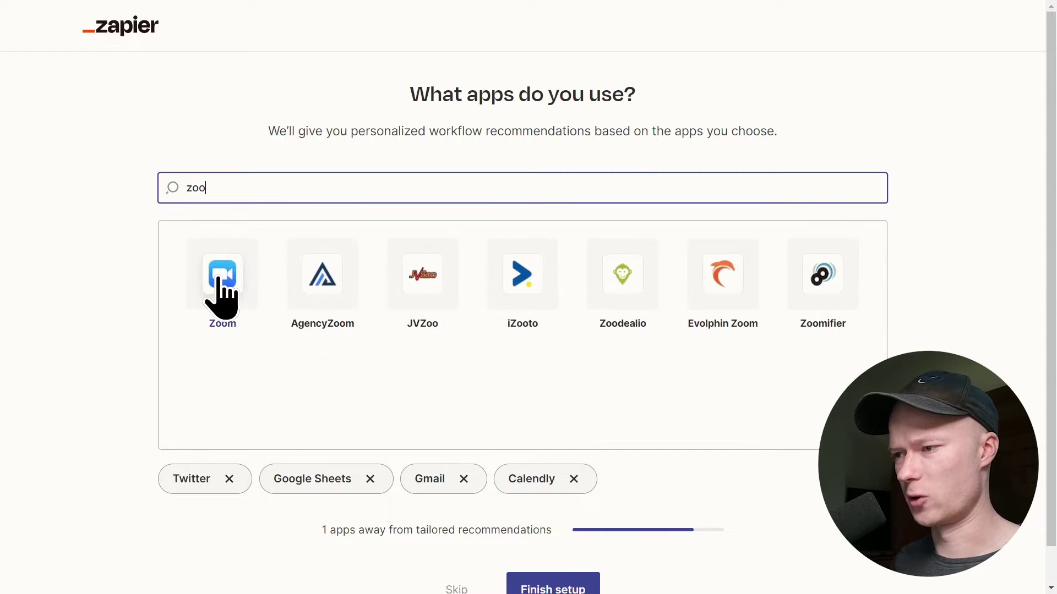
pyautogui.click(220, 279)
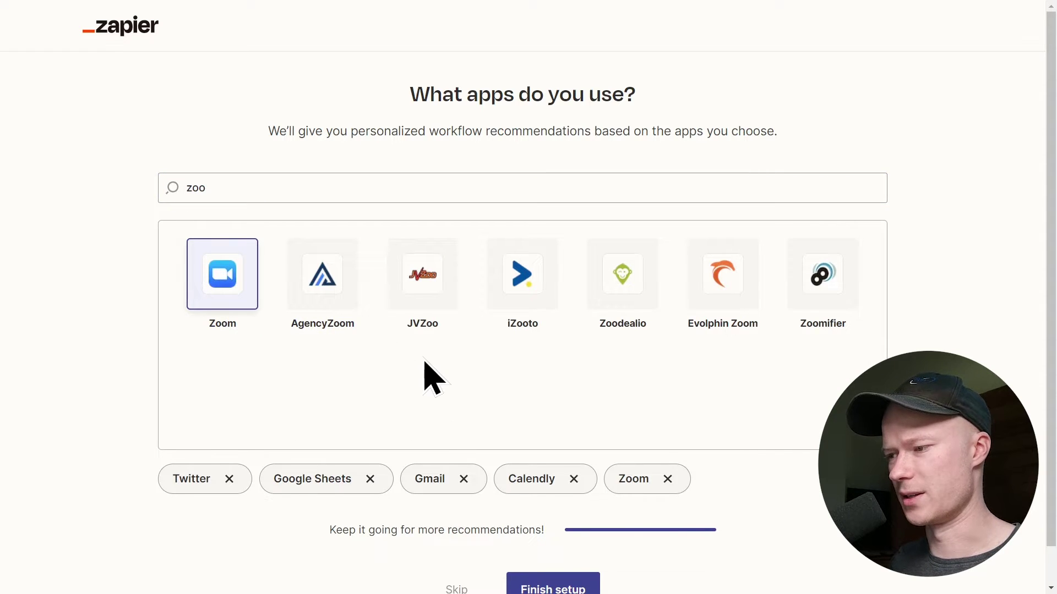
pyautogui.scroll(-1, 421, 377)
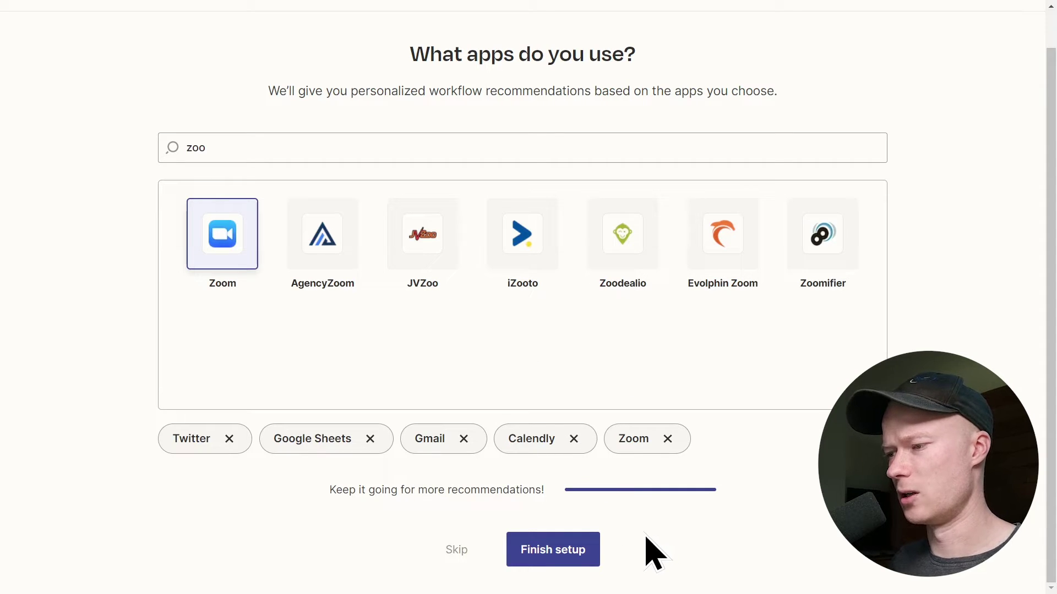
pyautogui.click(555, 548)
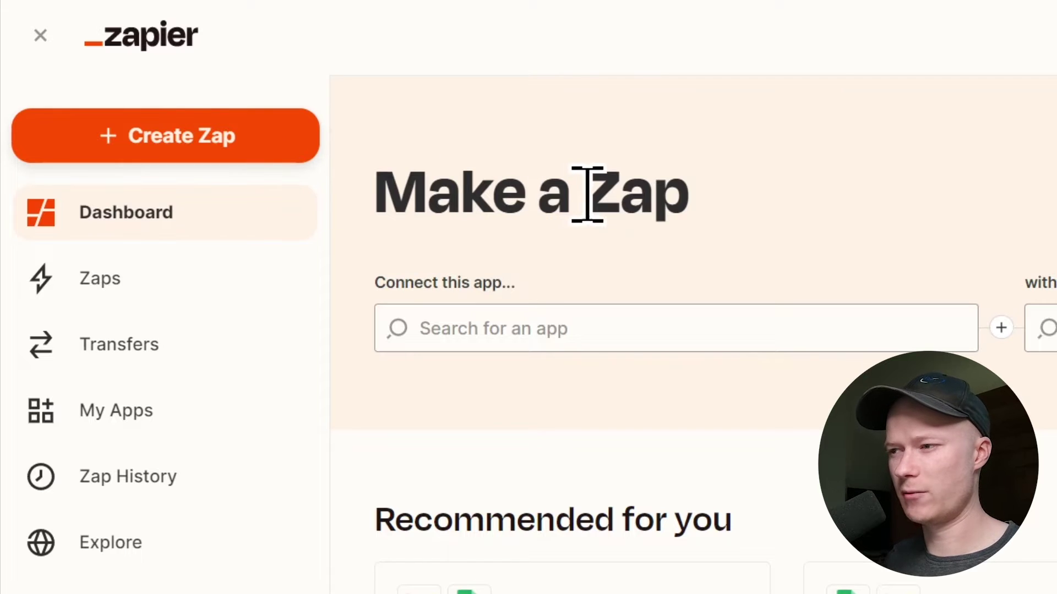
pyautogui.moveTo(584, 189); pyautogui.dragTo(657, 201)
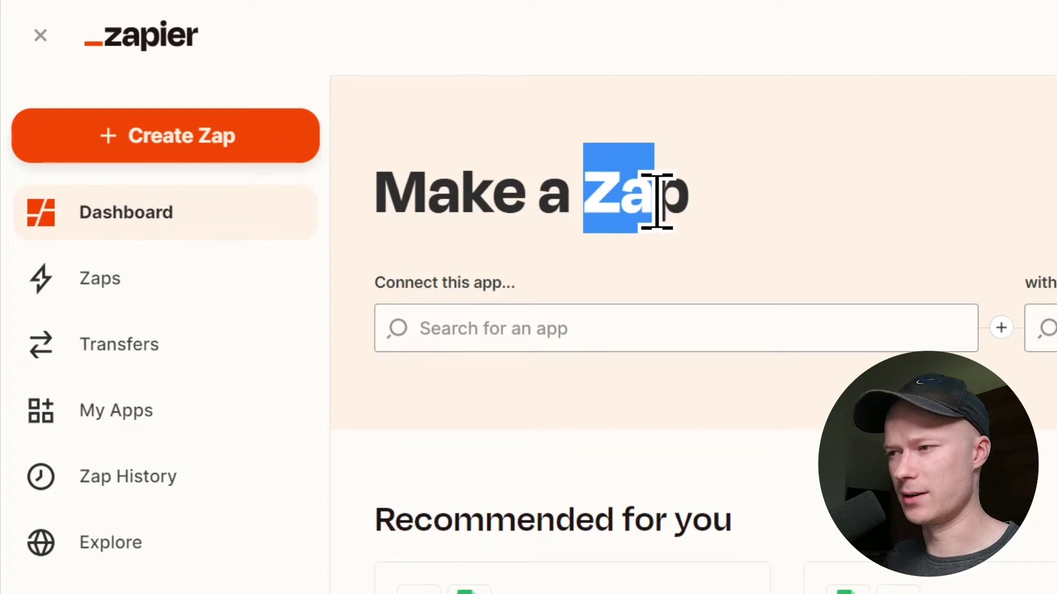
pyautogui.click(762, 197)
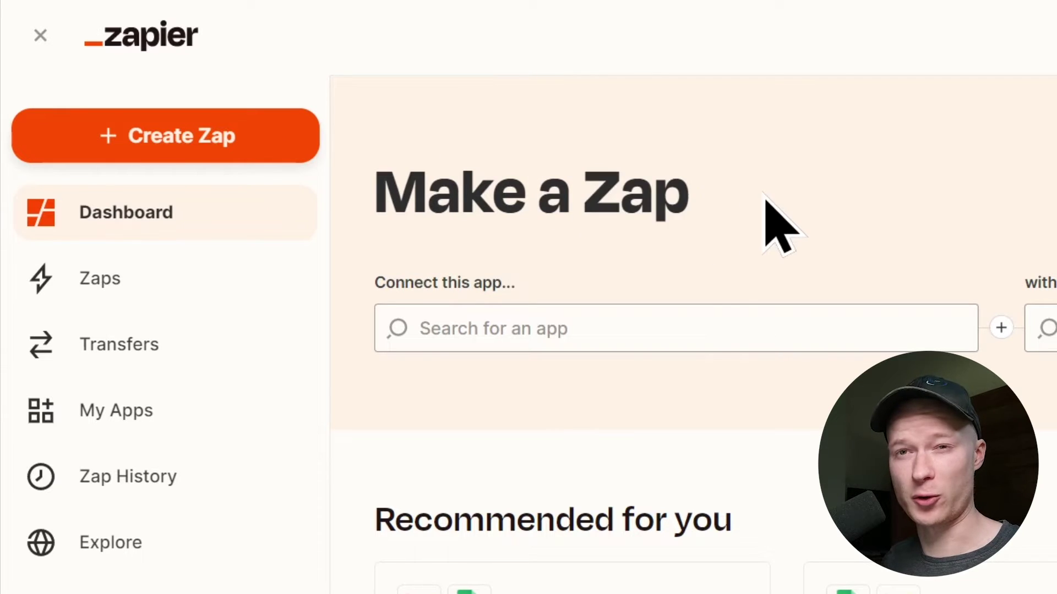
# Create a new Zap and name it "Save email attachments to attachments folder"
pyautogui.click(258, 148)
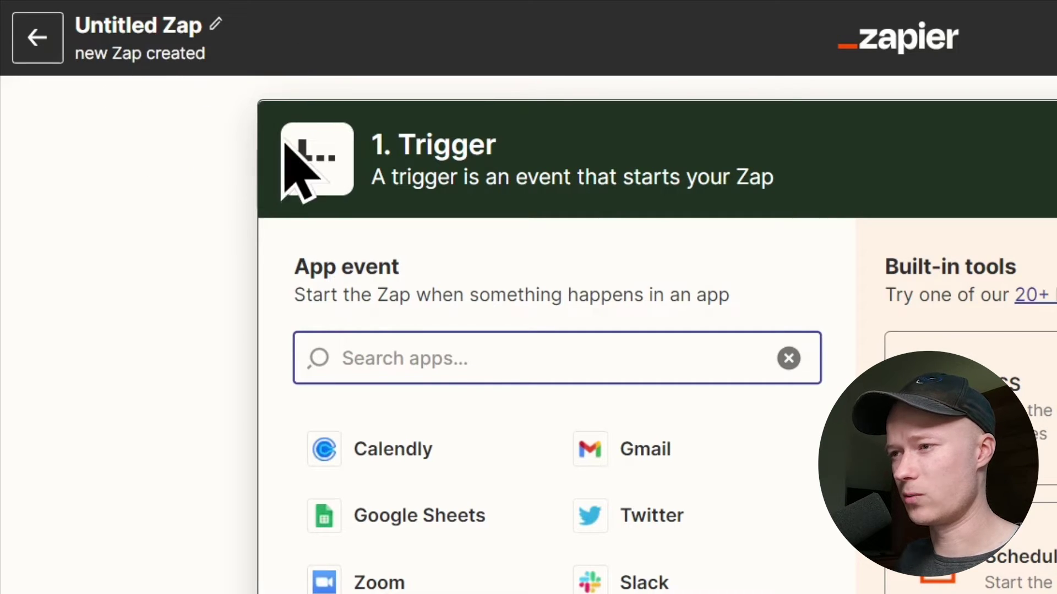
pyautogui.click(164, 26)
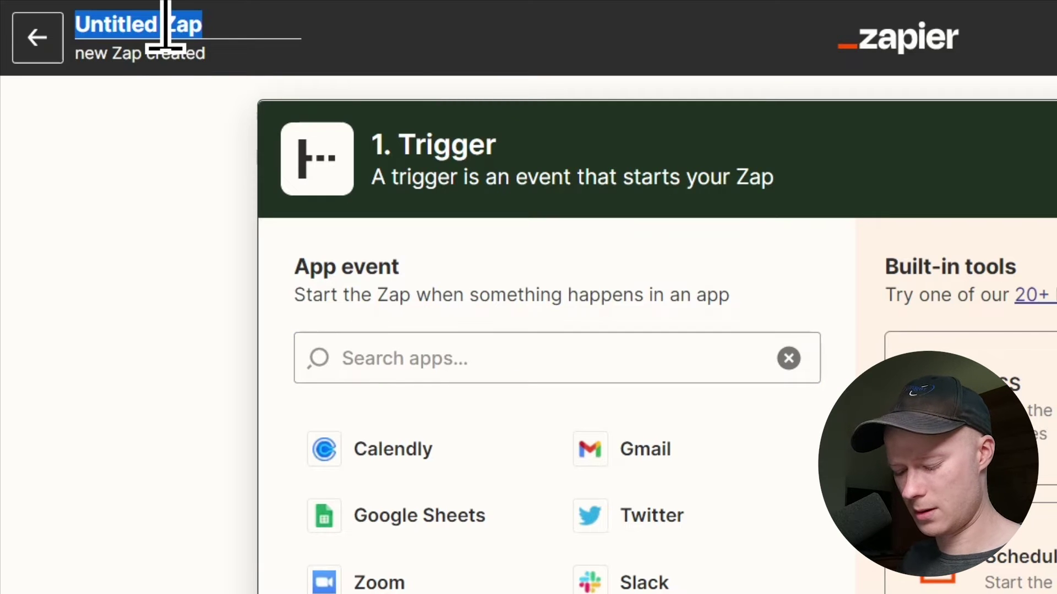
pyautogui.write('Save em')
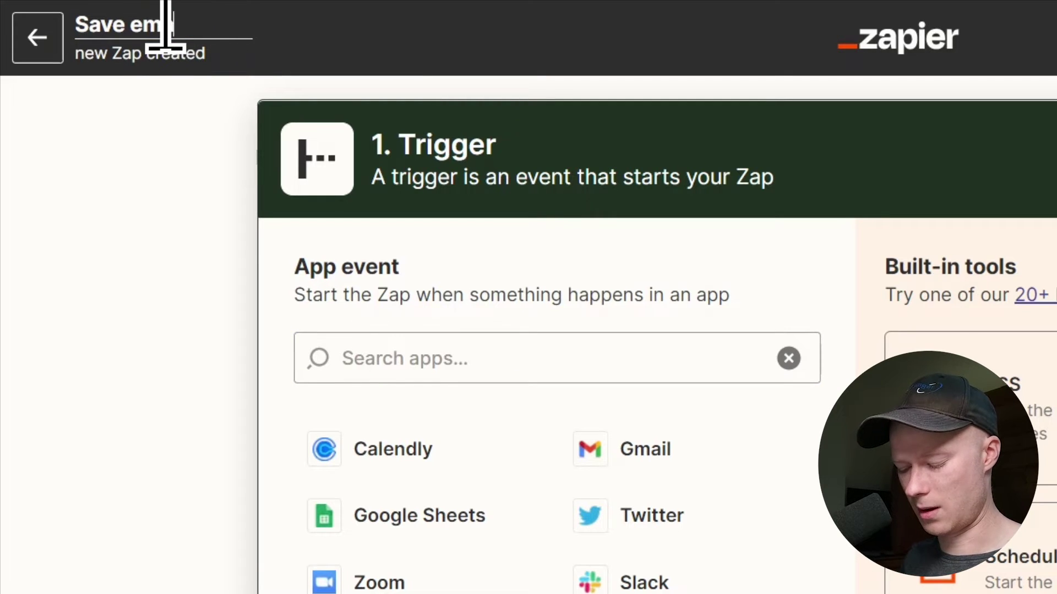
pyautogui.write('ail attachments to')
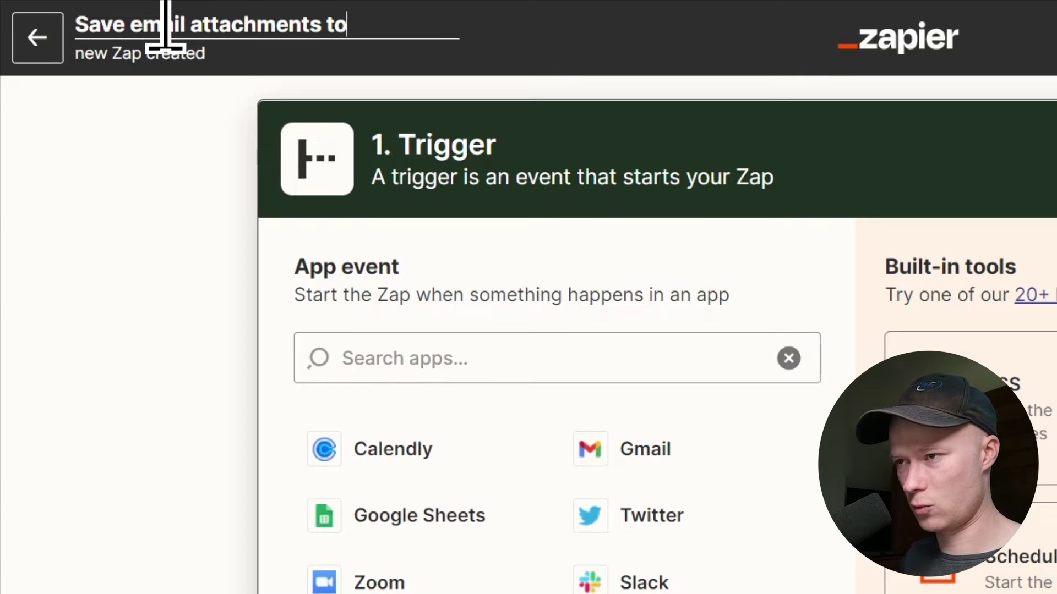
pyautogui.write(' attachm')
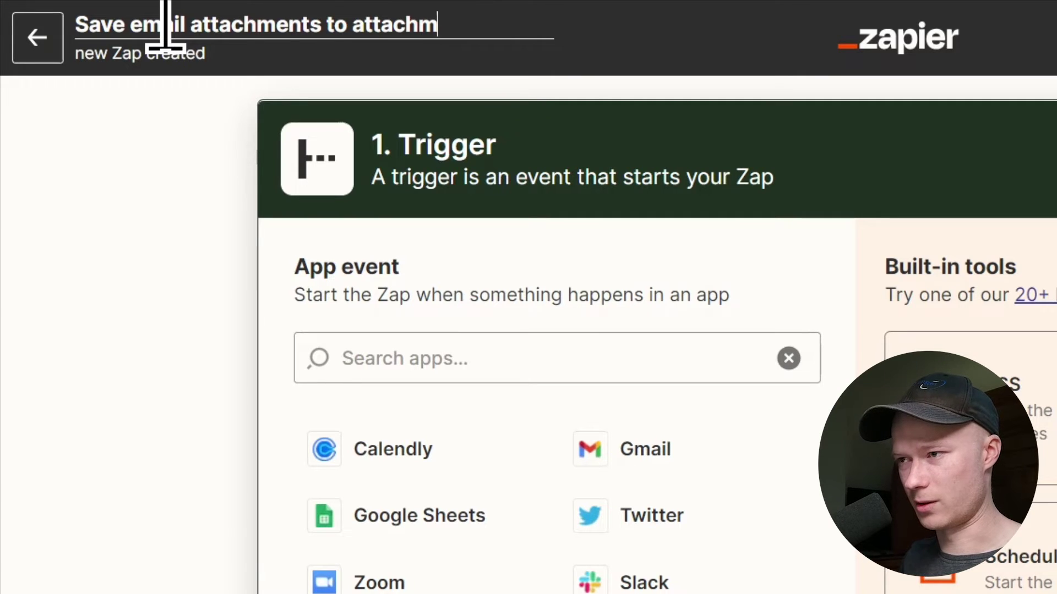
pyautogui.write('ents folder')
pyautogui.press('Return')
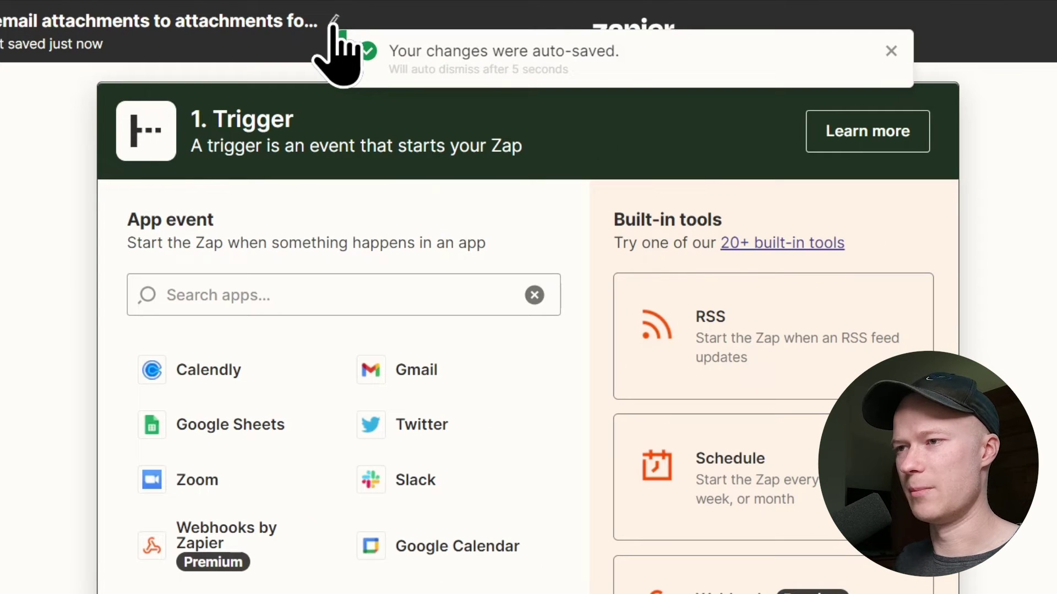
pyautogui.click(890, 51)
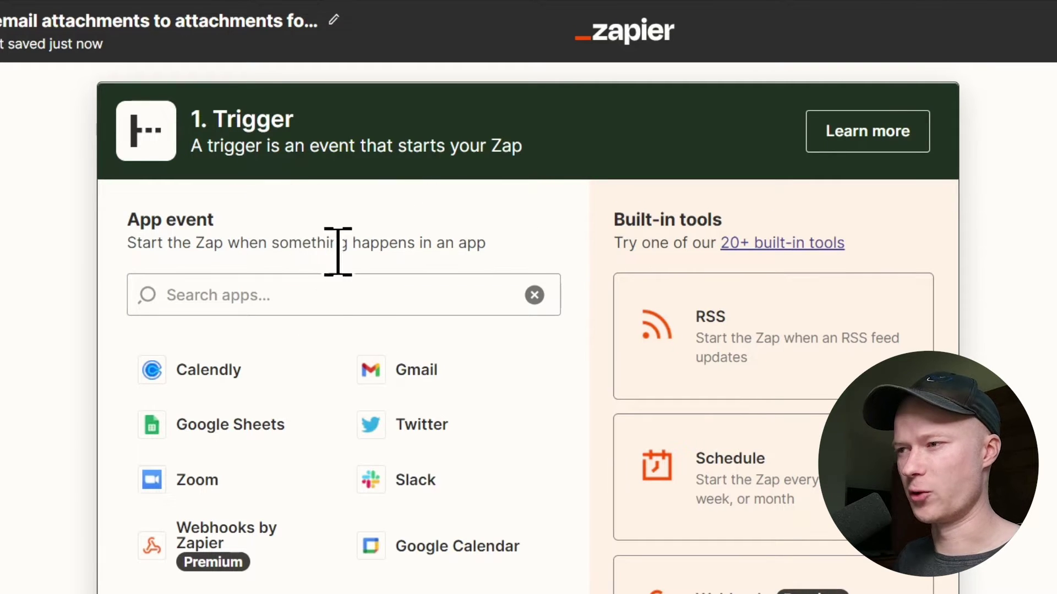
# Search the trigger apps for "gmail" and choose Gmail as the Zap's trigger app
pyautogui.click(346, 286)
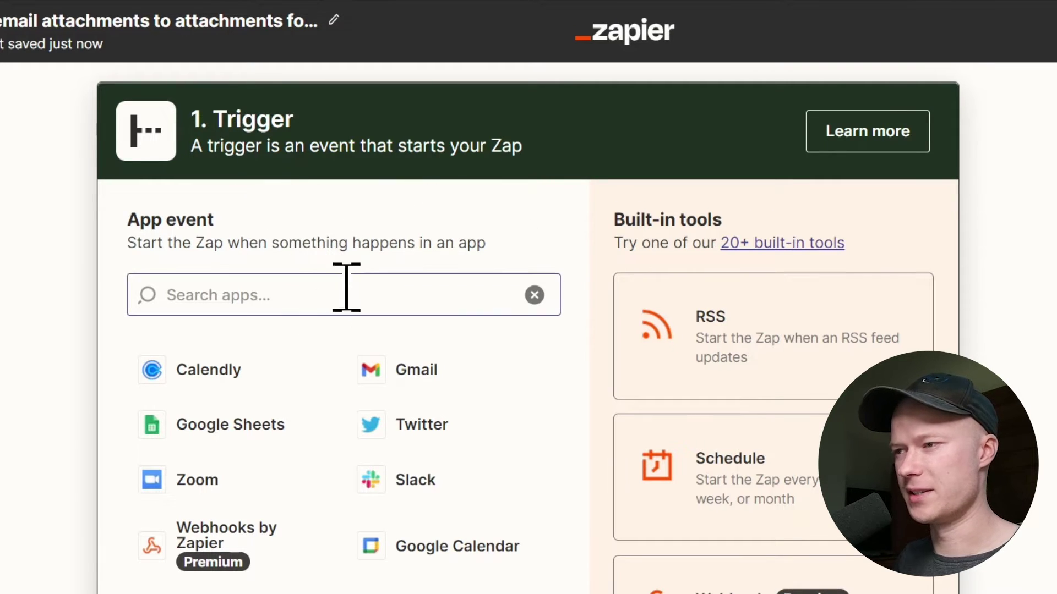
pyautogui.click(319, 298)
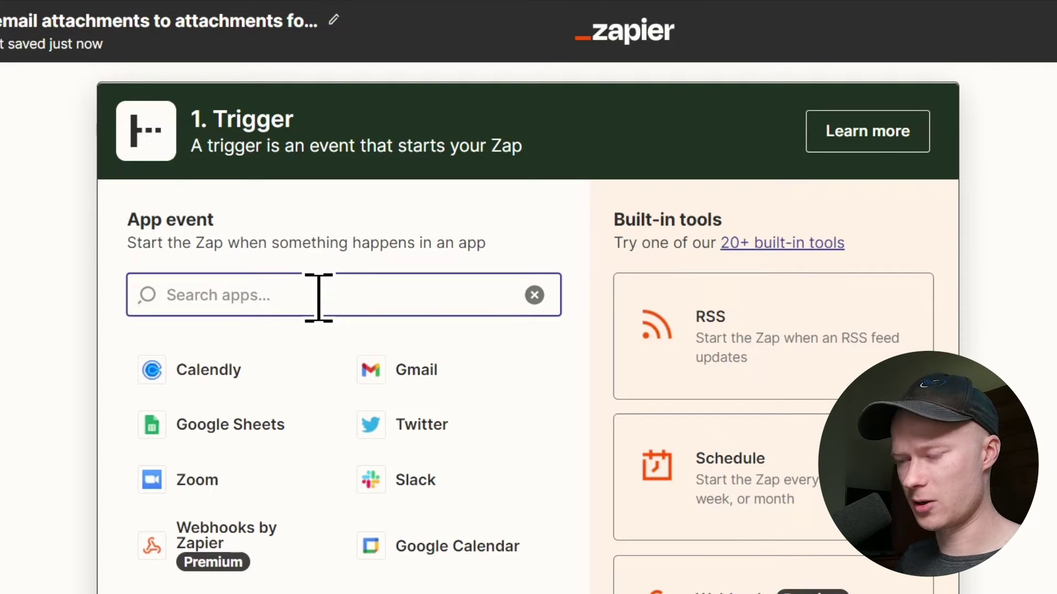
pyautogui.write('gmail')
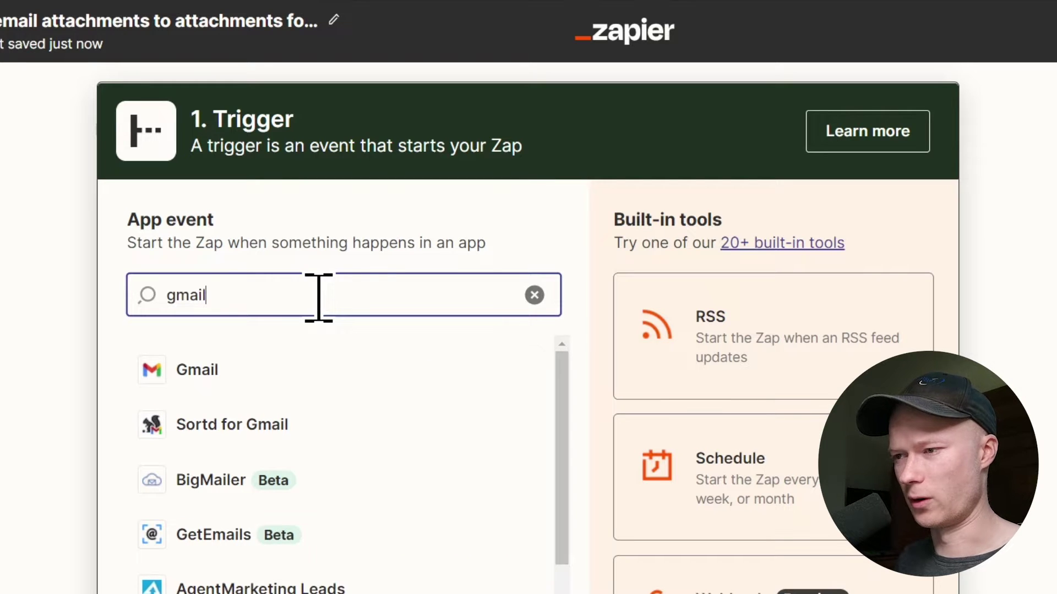
pyautogui.click(201, 375)
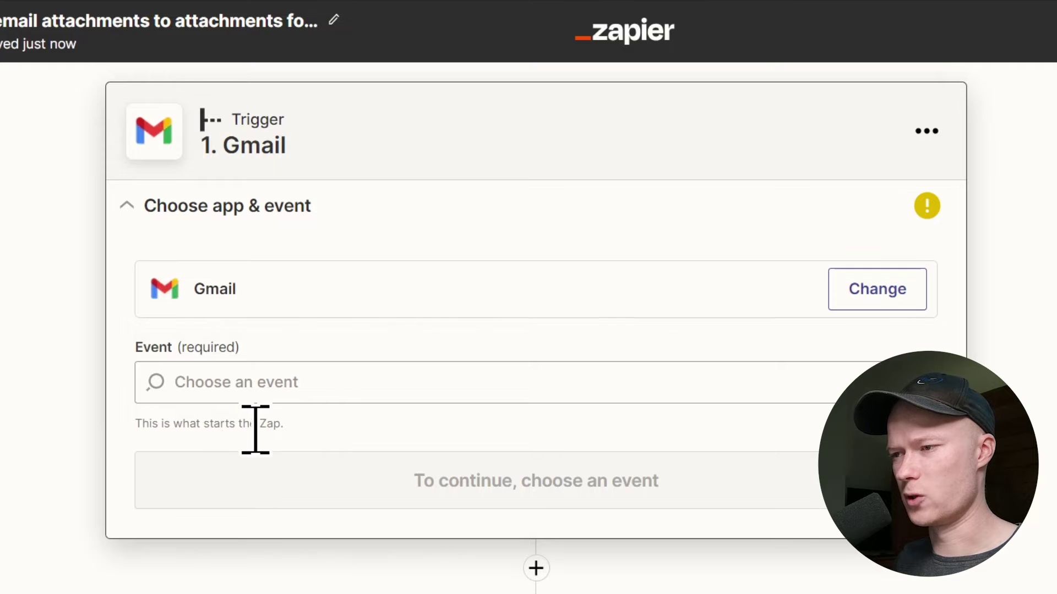
# Set the Gmail trigger's event to New Attachment and continue to the account choice
pyautogui.click(304, 381)
pyautogui.scroll(-5, 307, 448)
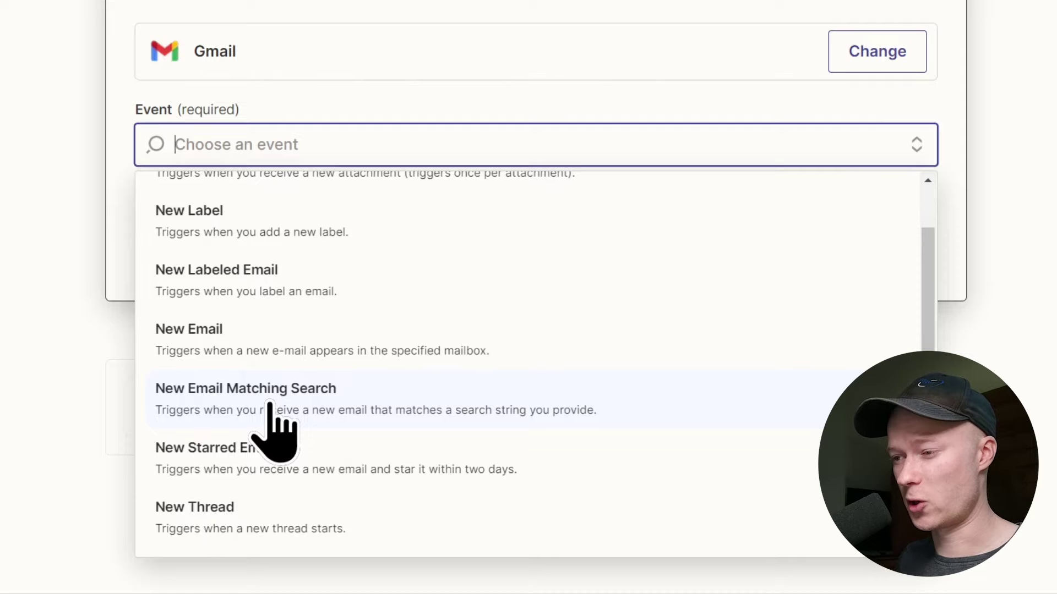
pyautogui.scroll(1, 270, 407)
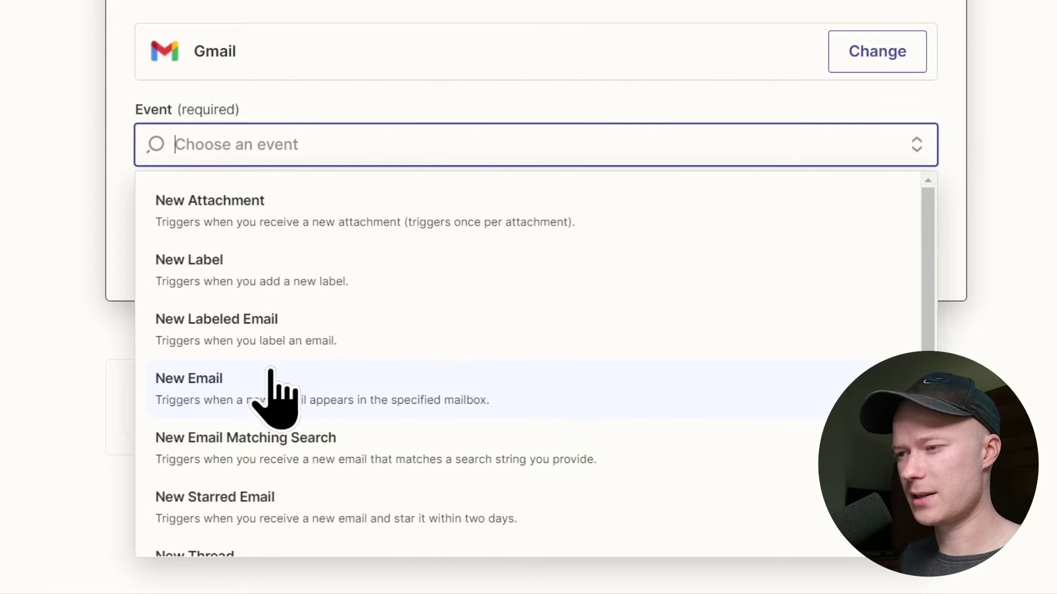
pyautogui.click(245, 214)
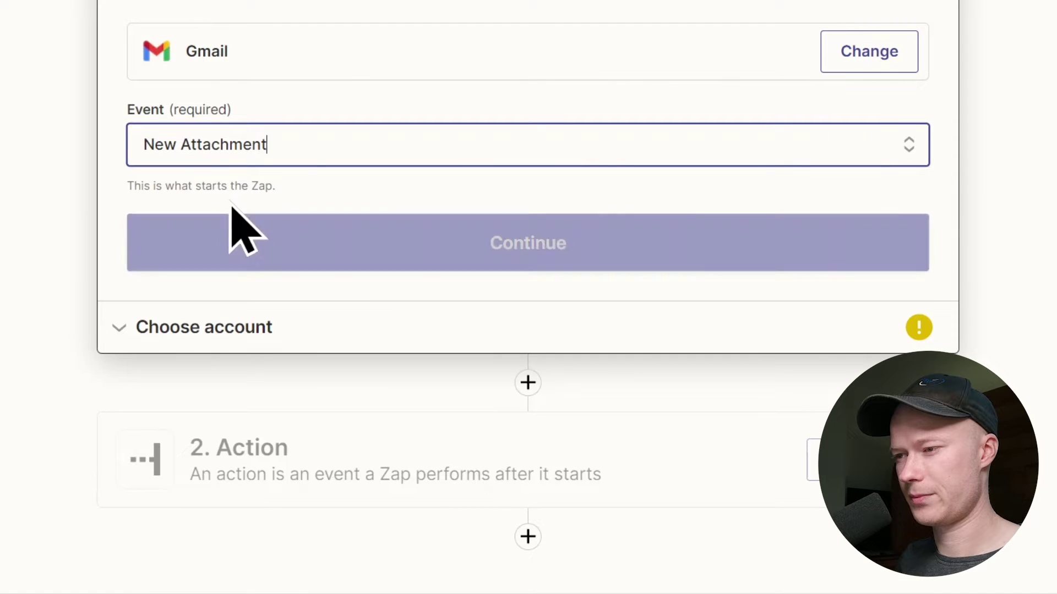
pyautogui.click(214, 243)
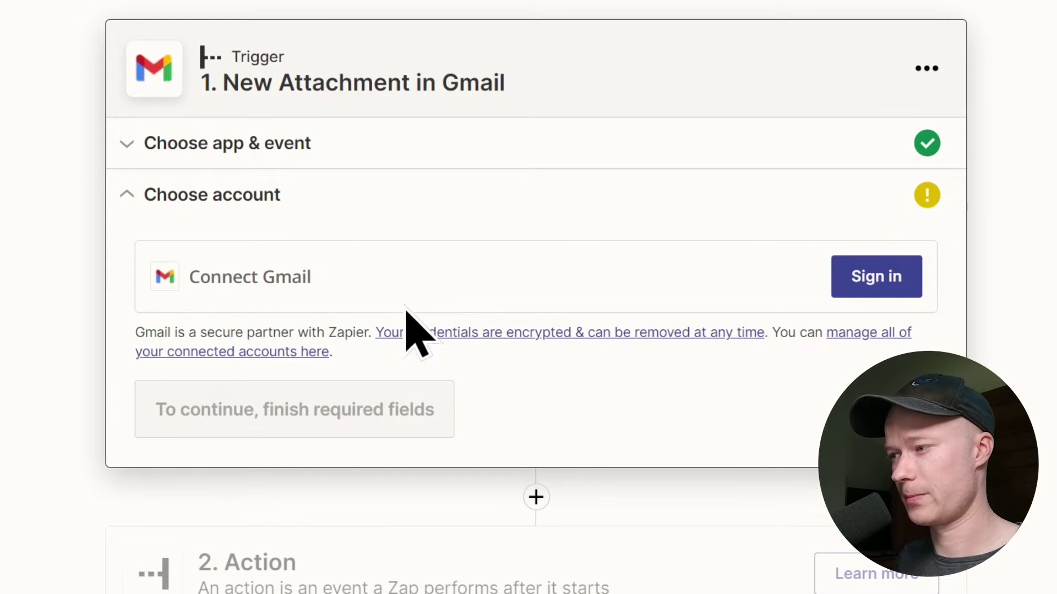
# Connect the existing Google account to the Gmail trigger, allow Zapier access to it, and continue to the trigger setup
pyautogui.click(859, 280)
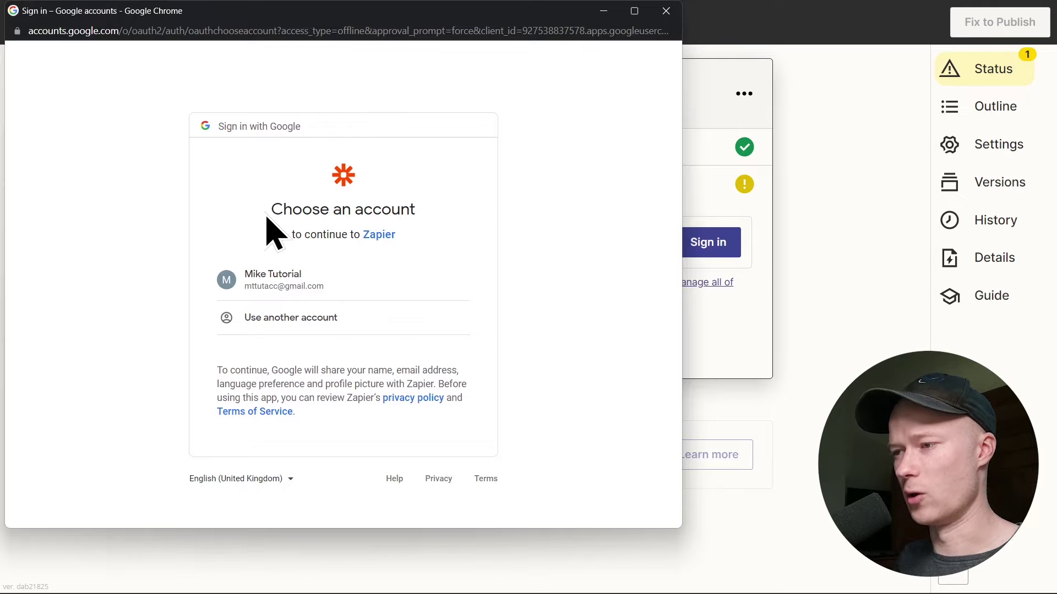
pyautogui.click(302, 272)
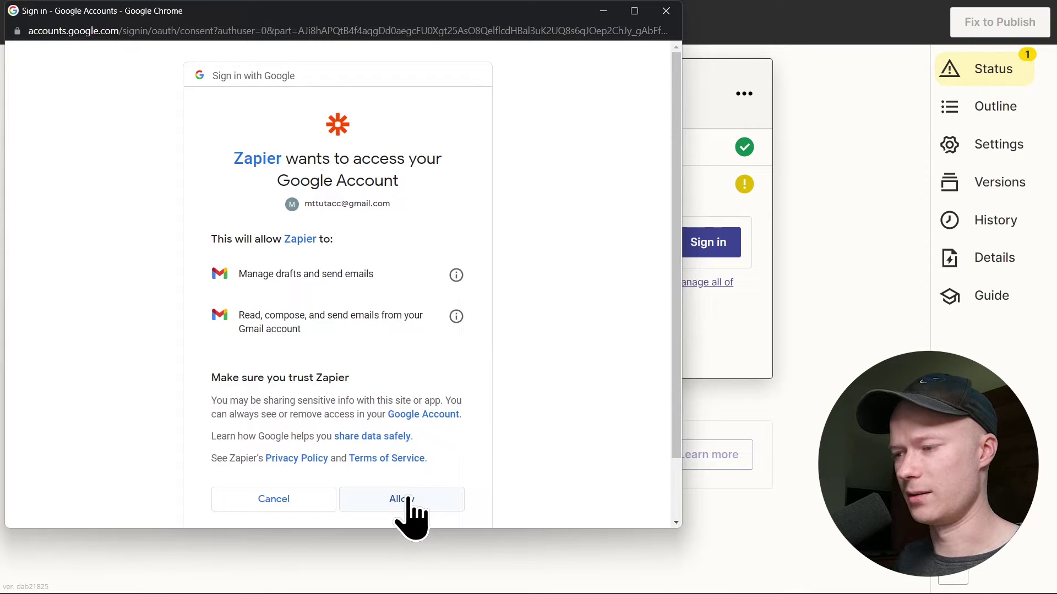
pyautogui.click(408, 498)
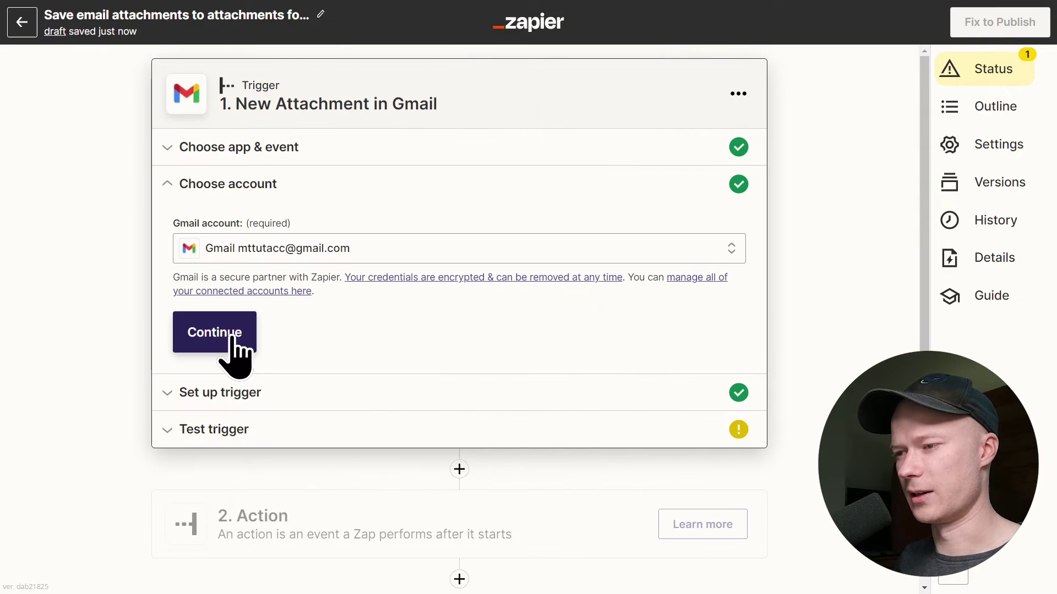
pyautogui.click(235, 344)
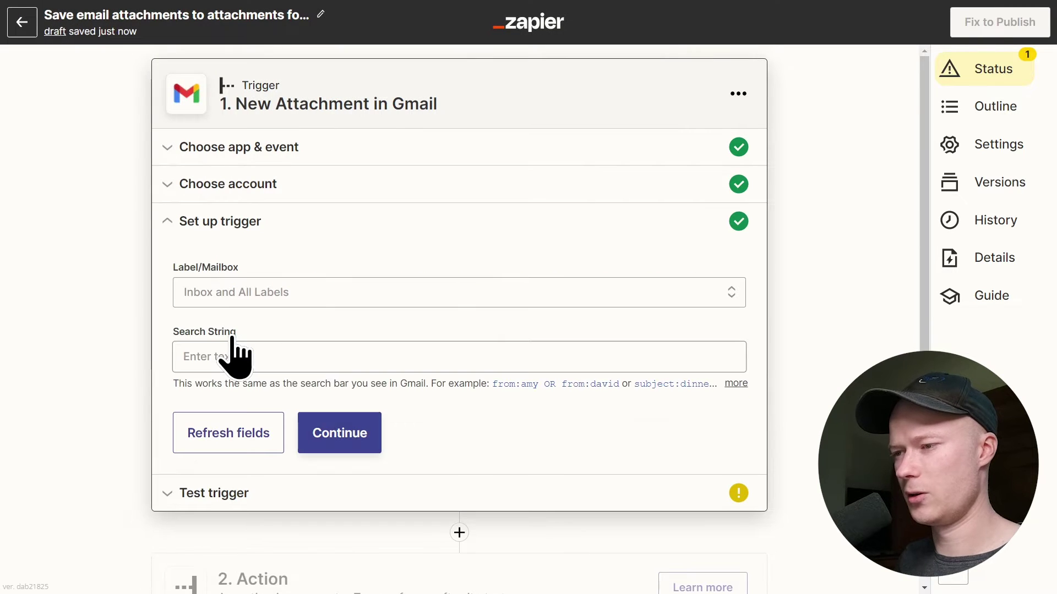
# Set the trigger's Label/Mailbox to INBOX, leave the Search String empty, and continue to the trigger test
pyautogui.click(265, 293)
pyautogui.scroll(-2, 263, 347)
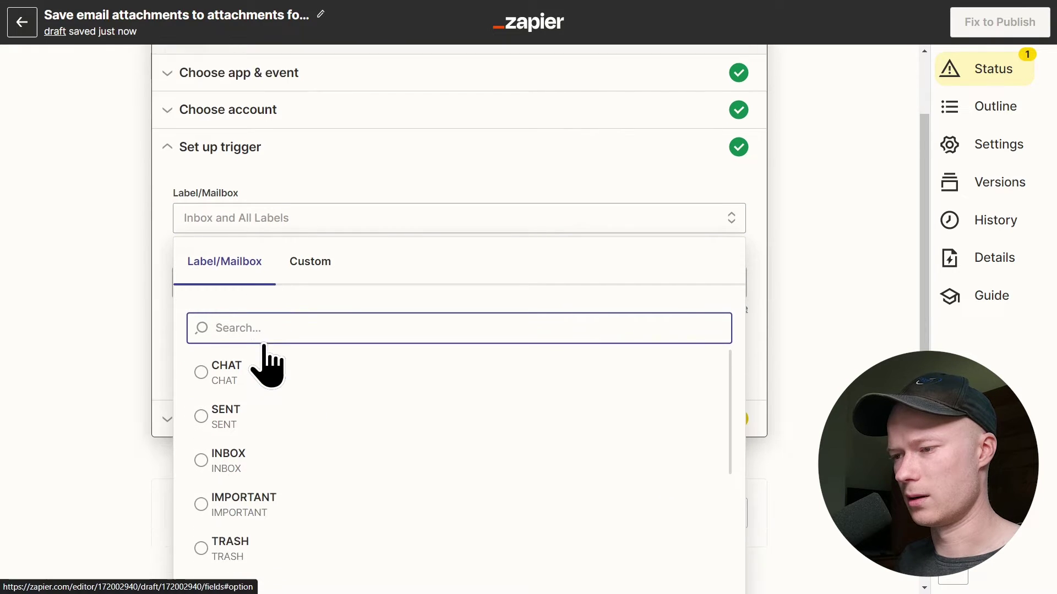
pyautogui.click(232, 428)
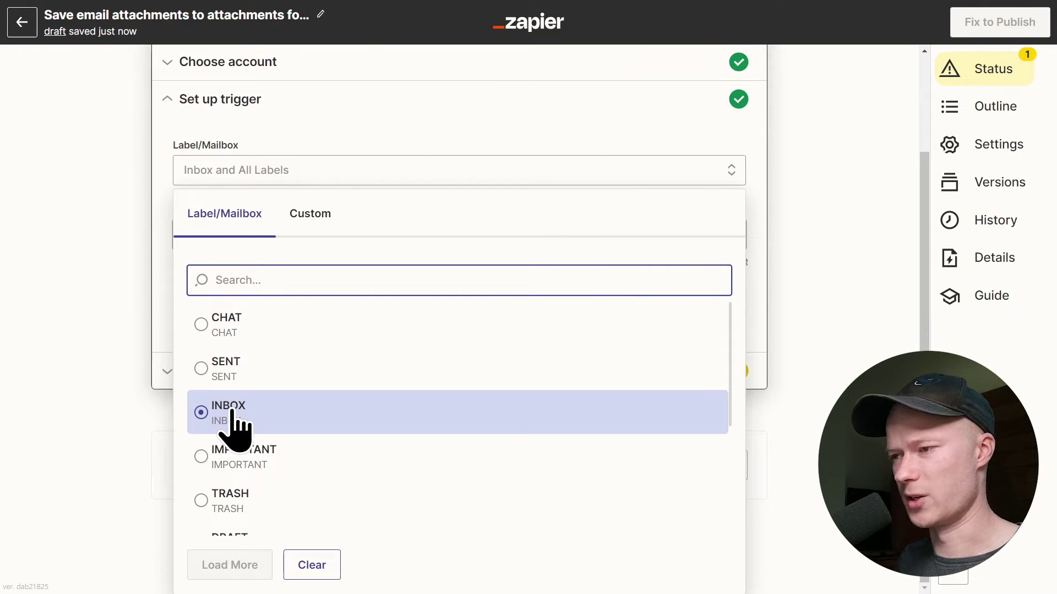
pyautogui.scroll(1, 331, 291)
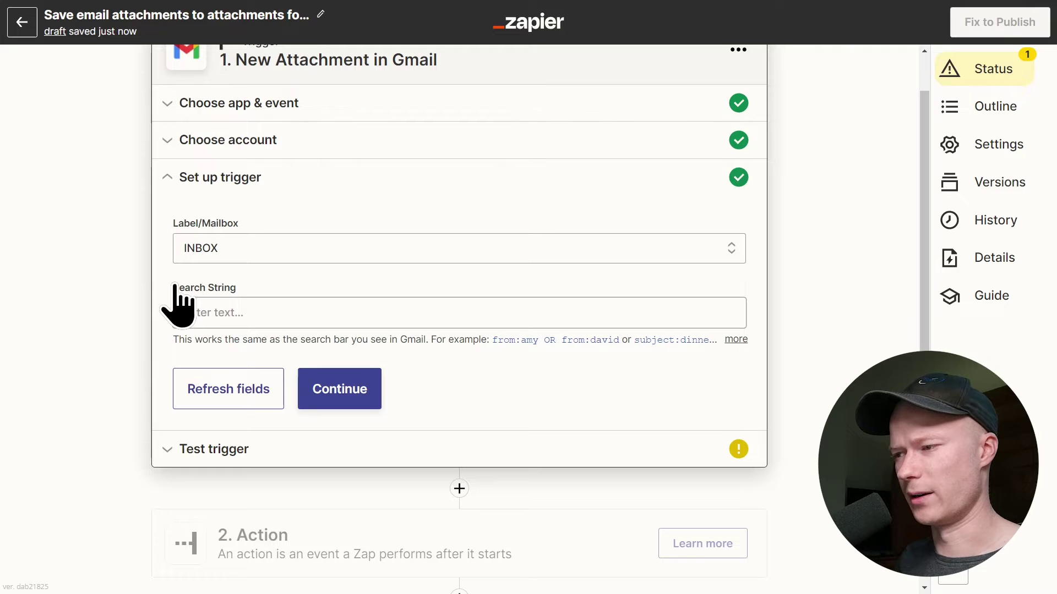
pyautogui.click(232, 302)
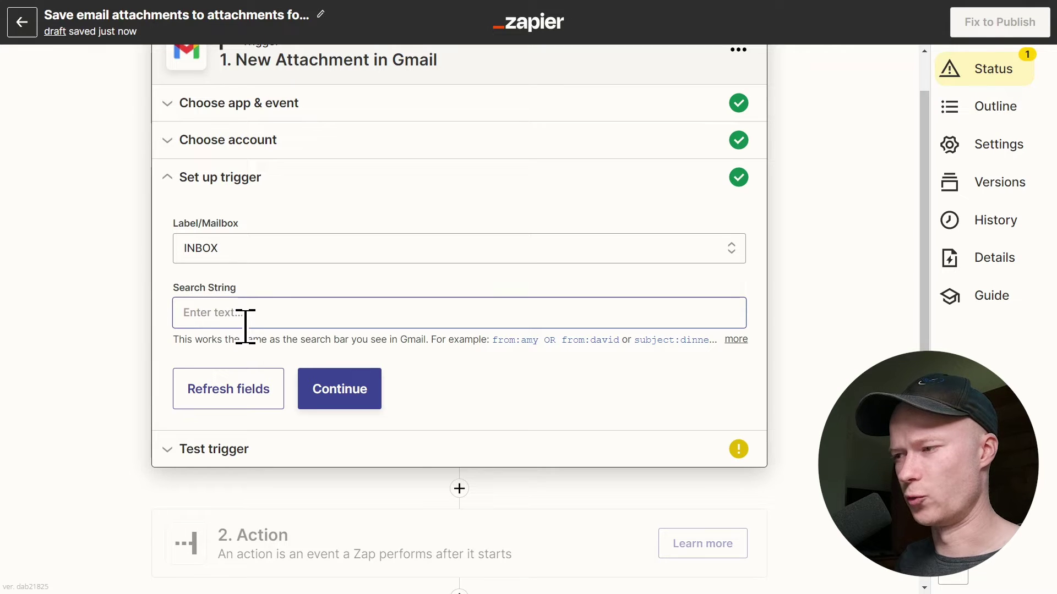
pyautogui.scroll(1, 247, 338)
pyautogui.scroll(-2, 259, 357)
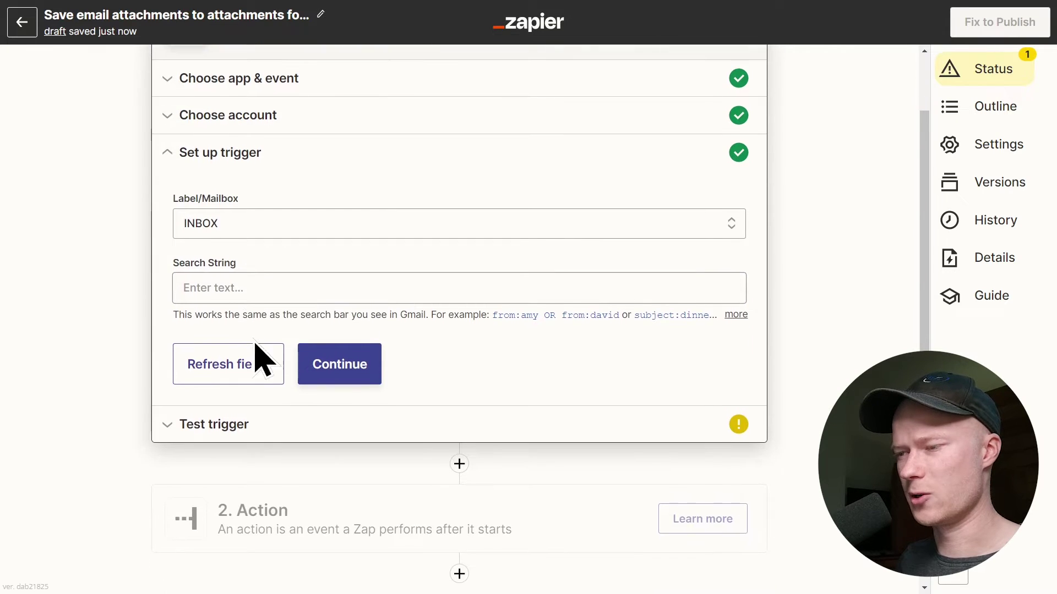
pyautogui.scroll(2, 253, 288)
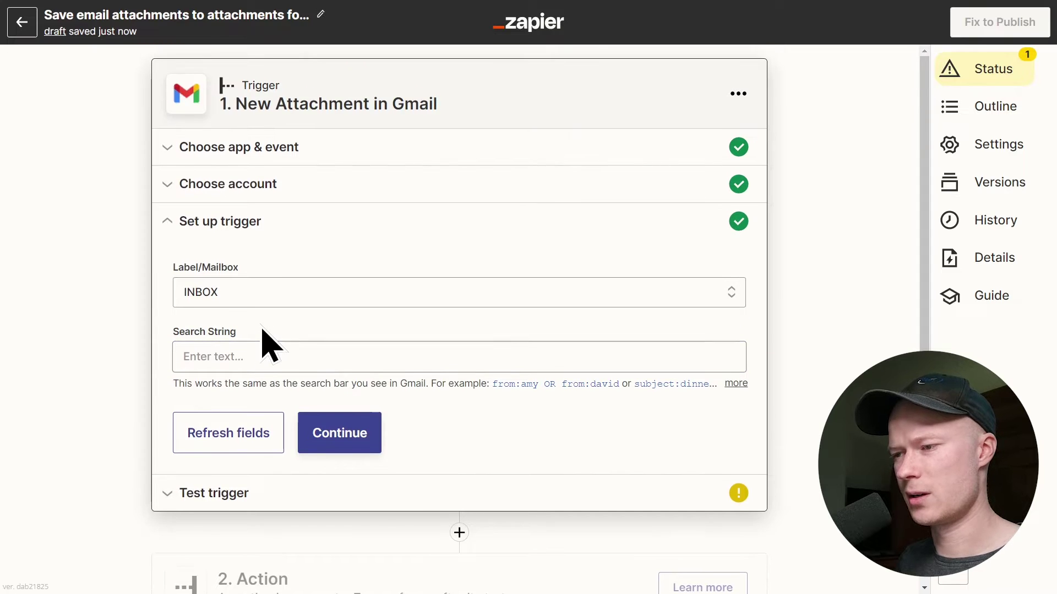
pyautogui.click(239, 356)
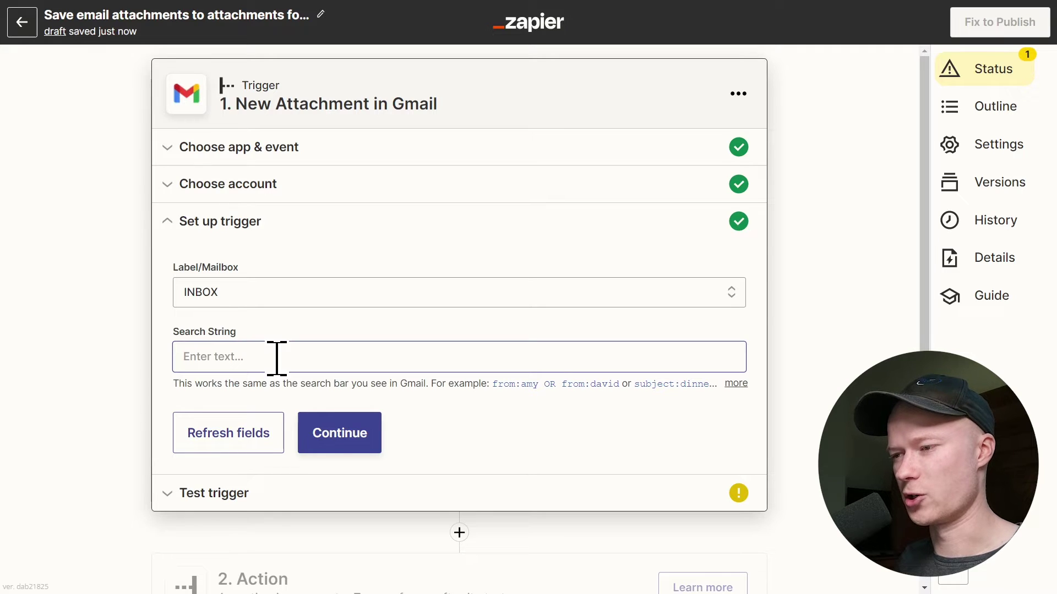
pyautogui.click(337, 440)
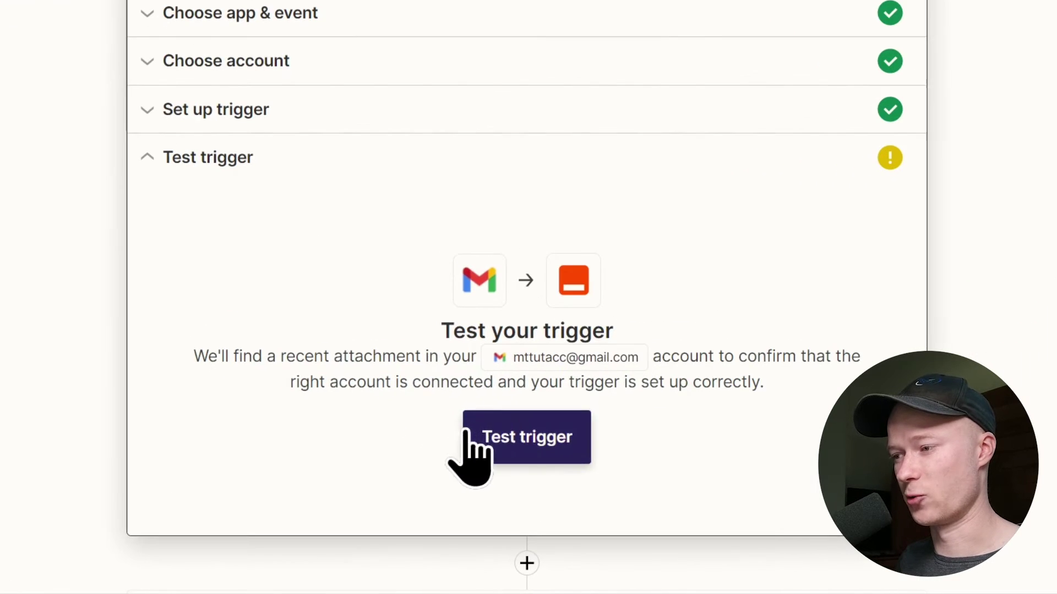
# Test the trigger to find a recent attachment in the connected Gmail account
pyautogui.scroll(-1, 462, 454)
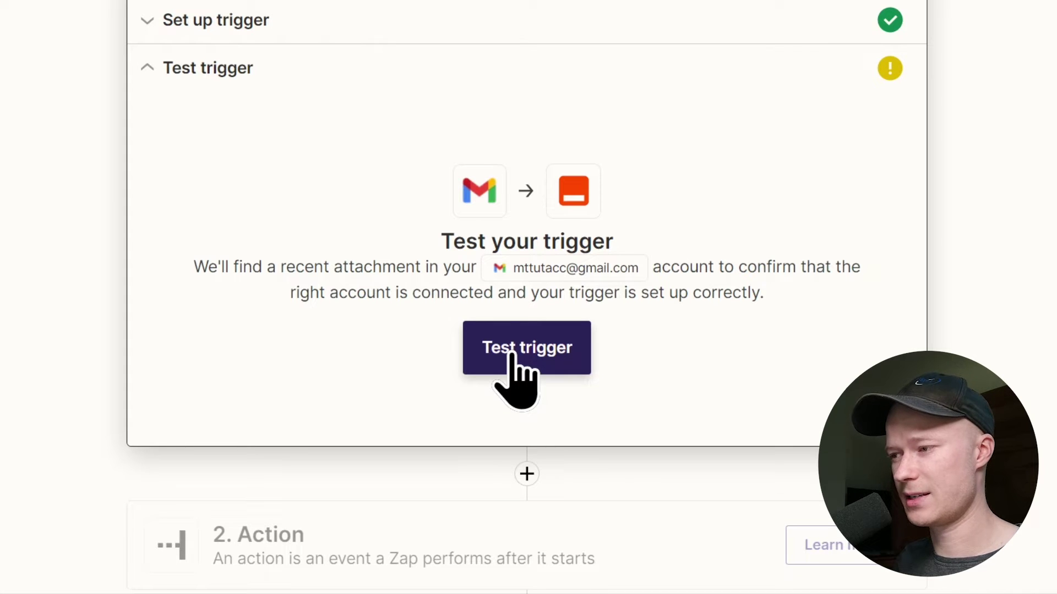
pyautogui.scroll(1, 479, 366)
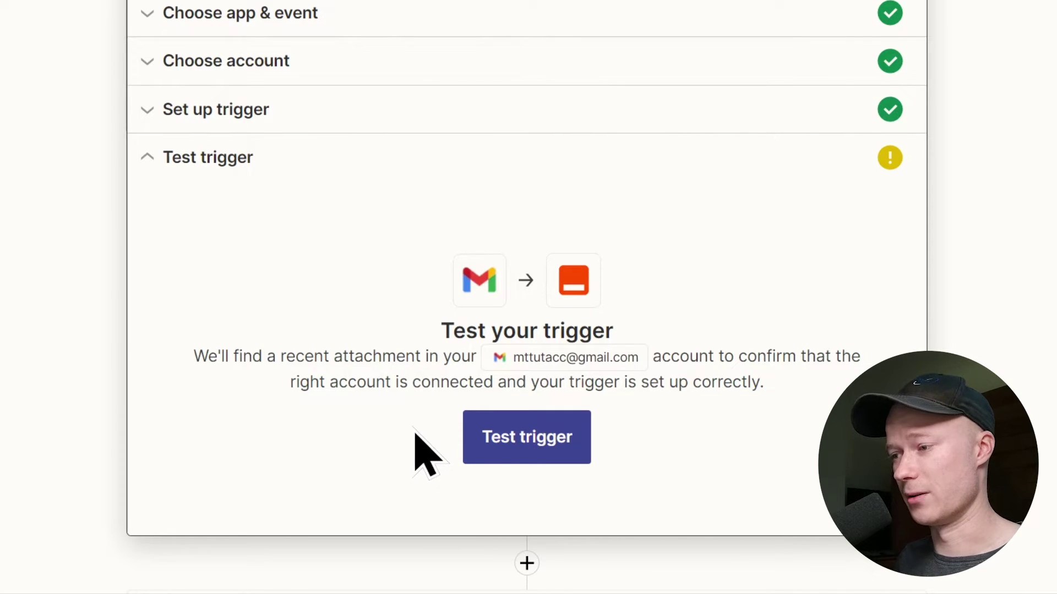
pyautogui.click(484, 440)
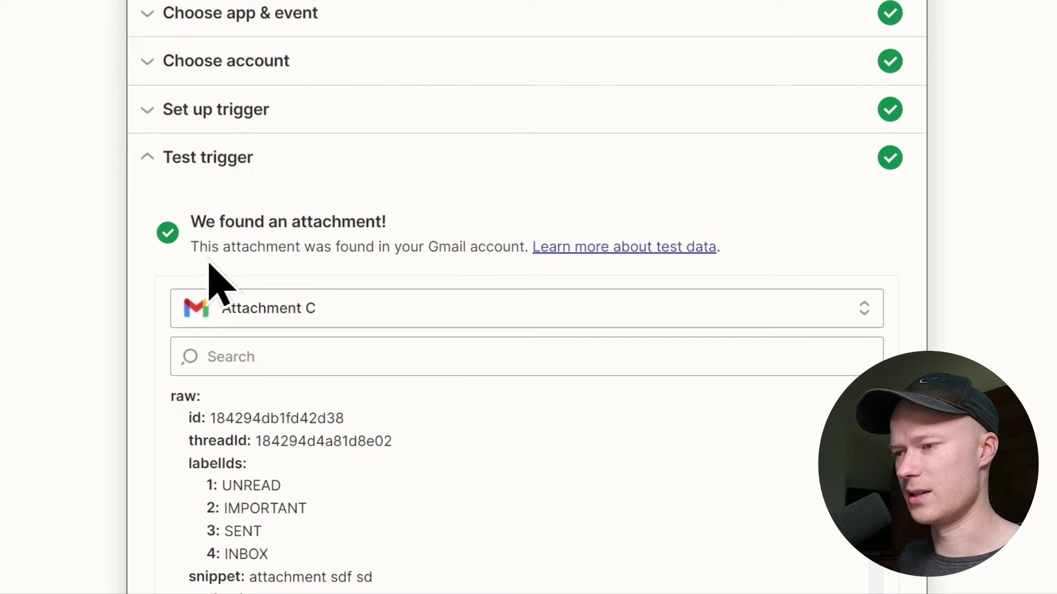
# Examine the test email's sender, subject, body and attachment data, and continue to the action step
pyautogui.scroll(-1, 351, 352)
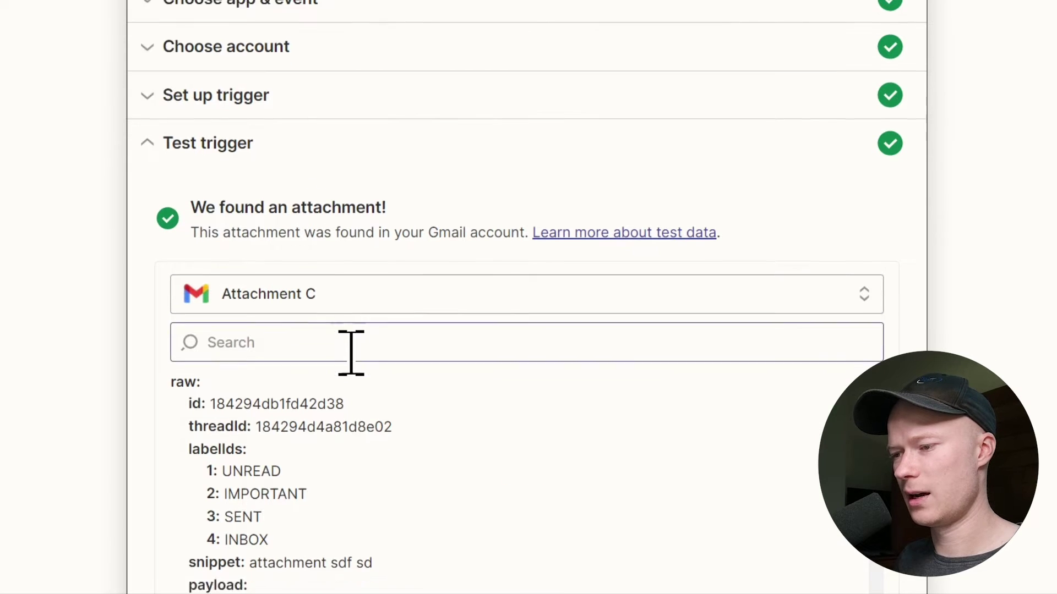
pyautogui.scroll(-20, 351, 352)
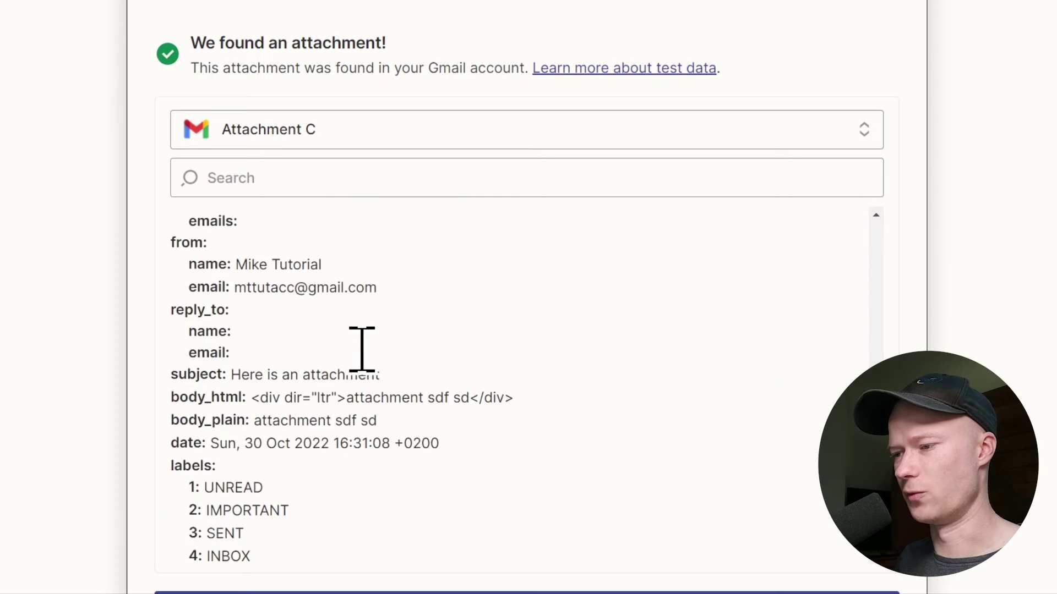
pyautogui.scroll(-10, 362, 350)
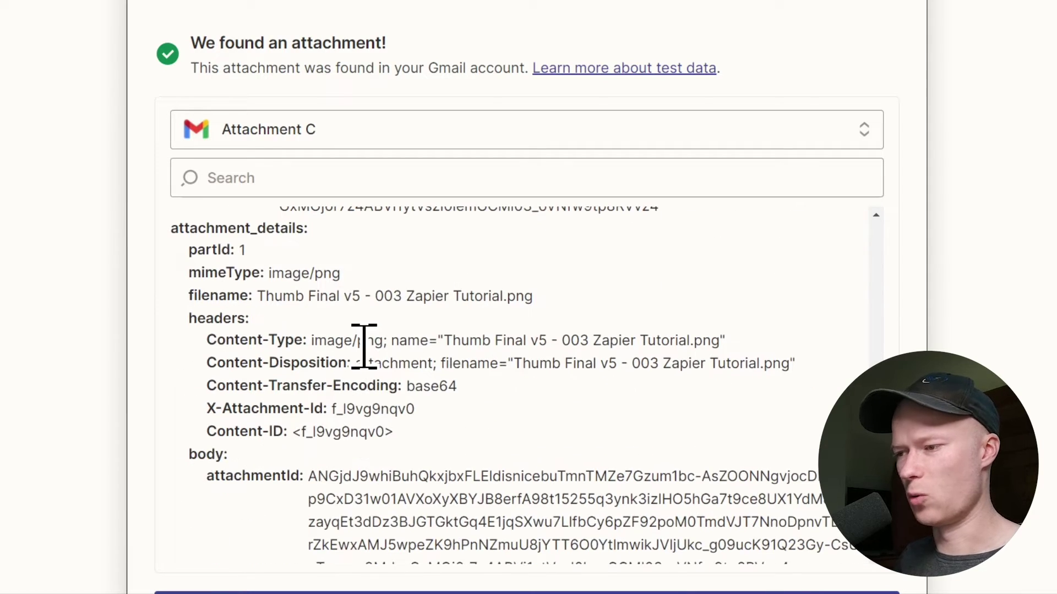
pyautogui.scroll(-5, 330, 350)
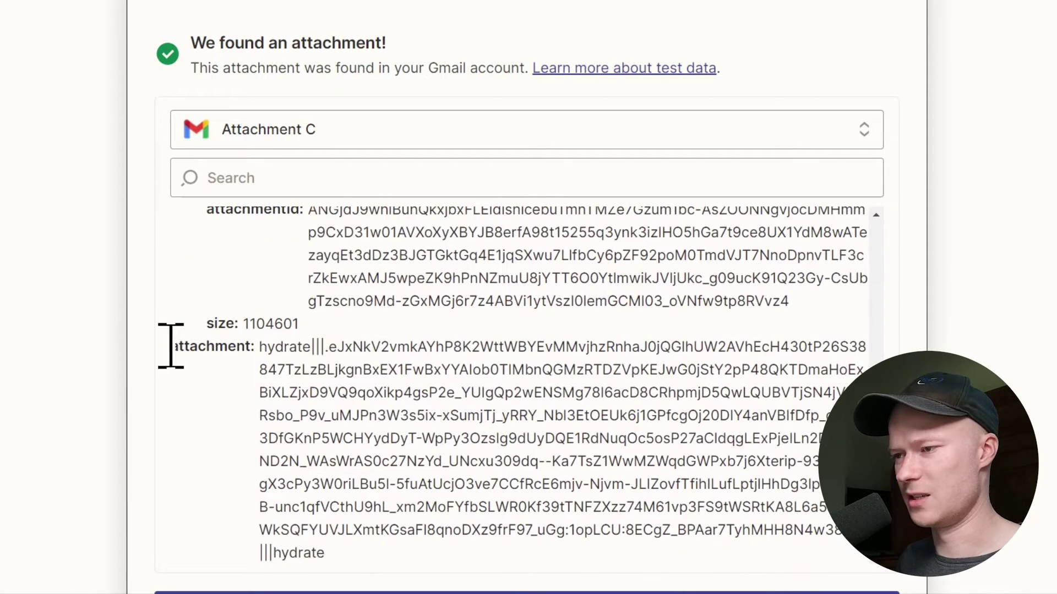
pyautogui.scroll(-5, 168, 352)
pyautogui.scroll(1, 198, 350)
pyautogui.scroll(4, 226, 335)
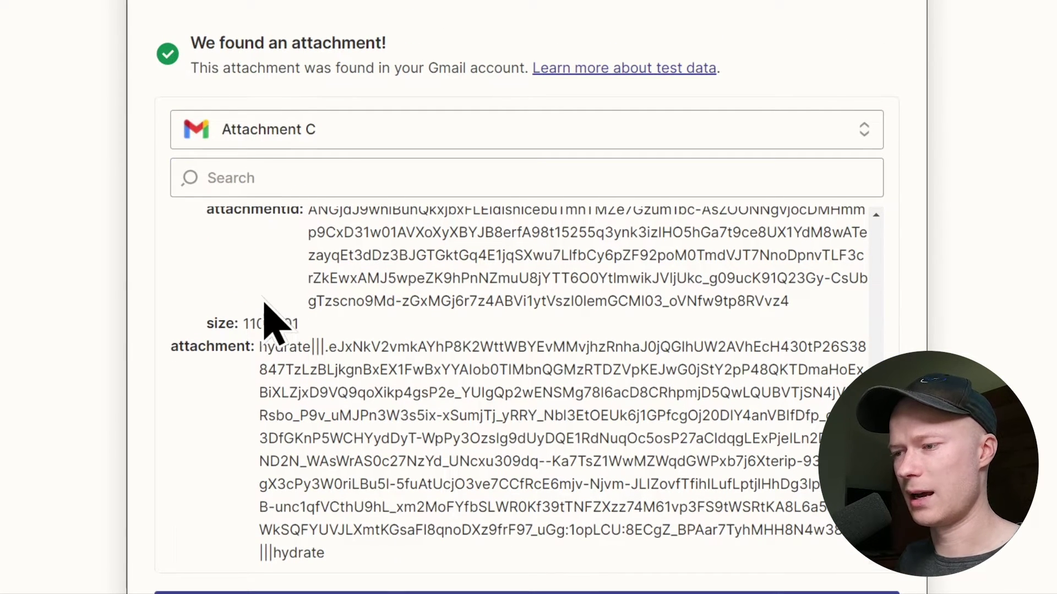
pyautogui.scroll(-5, 270, 322)
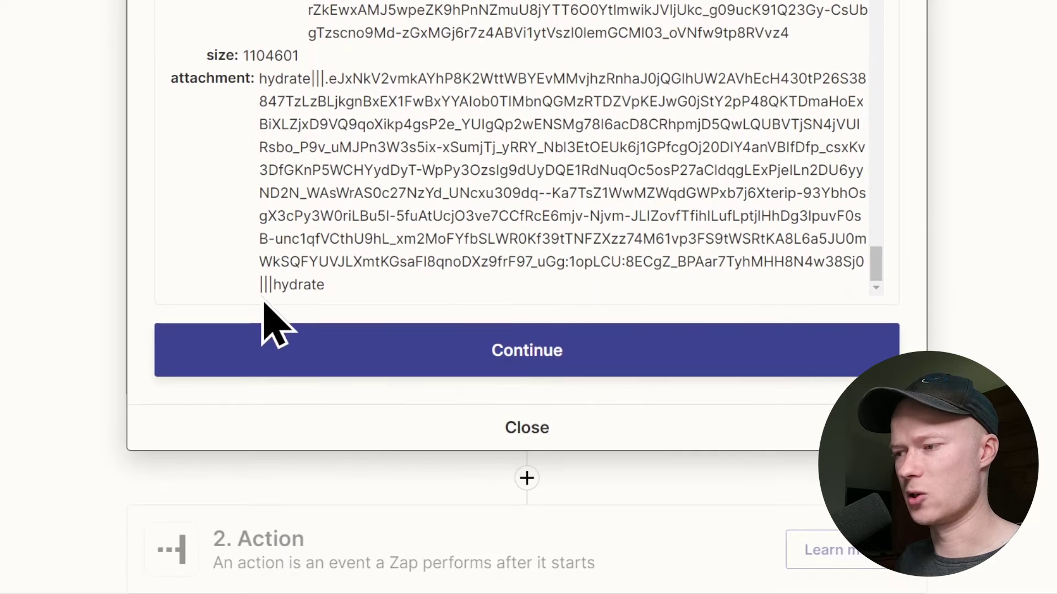
pyautogui.click(286, 354)
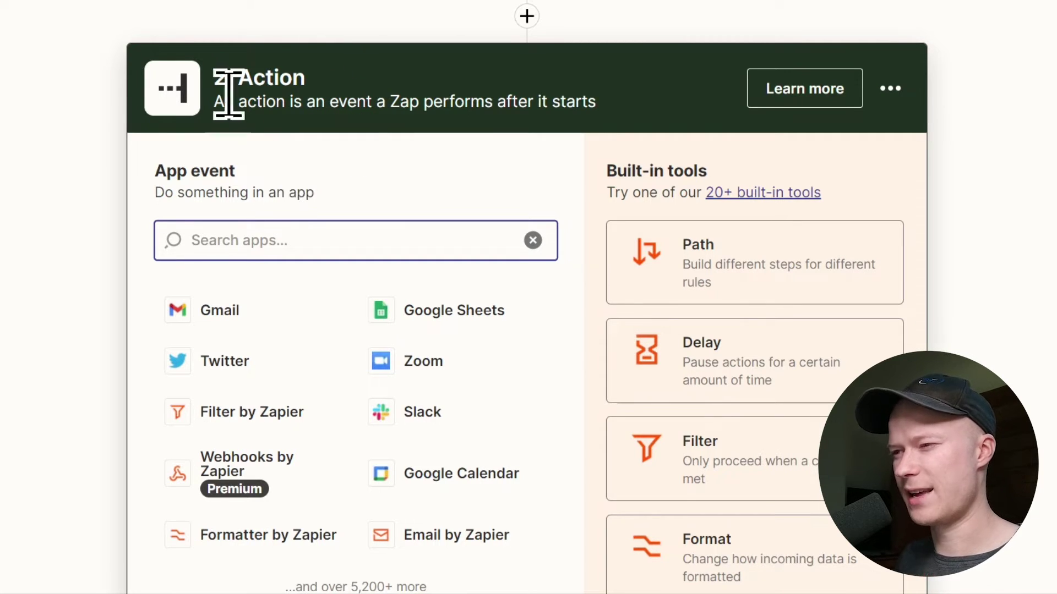
# Rename the Gmail trigger step to "Receive new email with attachment"
pyautogui.scroll(3, 253, 99)
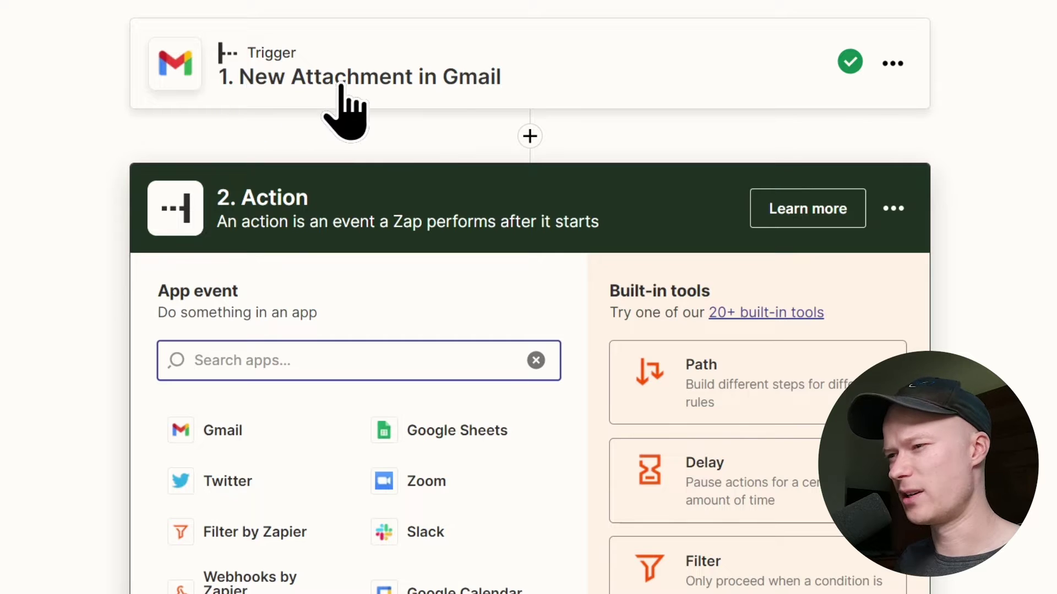
pyautogui.click(896, 64)
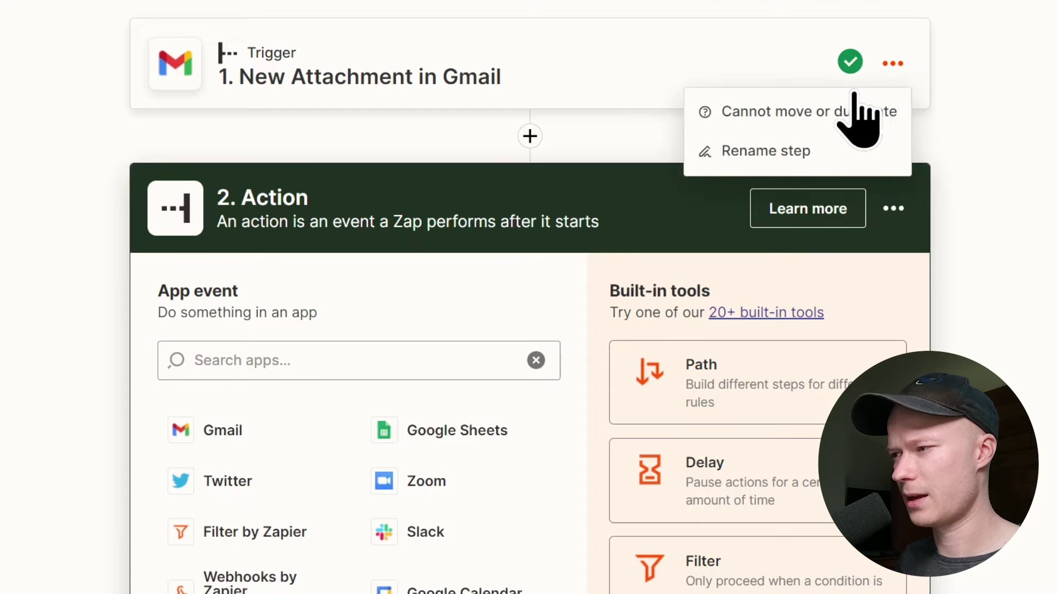
pyautogui.click(808, 149)
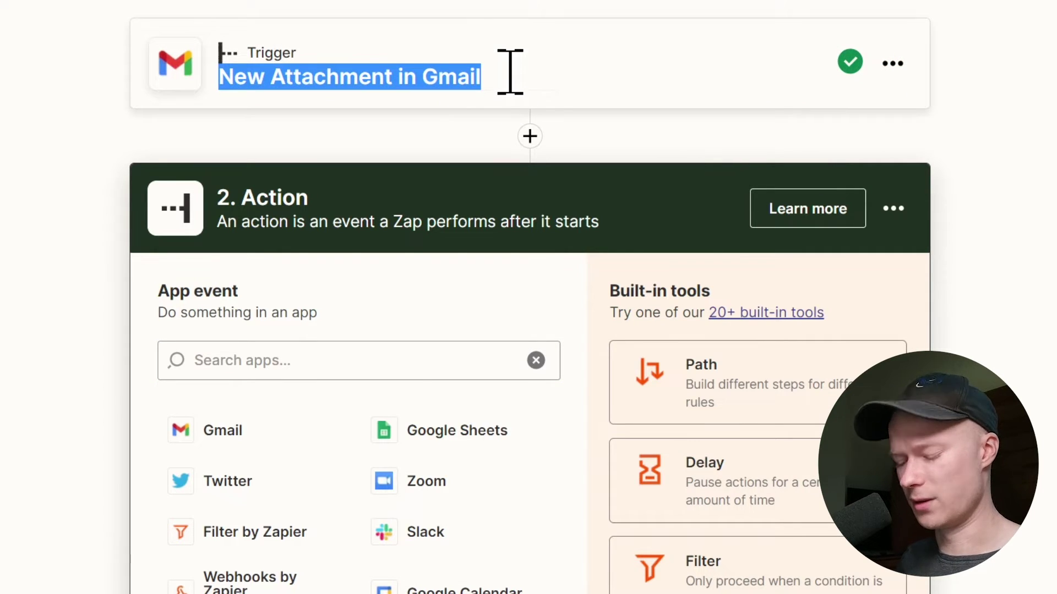
pyautogui.write('N')
pyautogui.press('BackSpace')
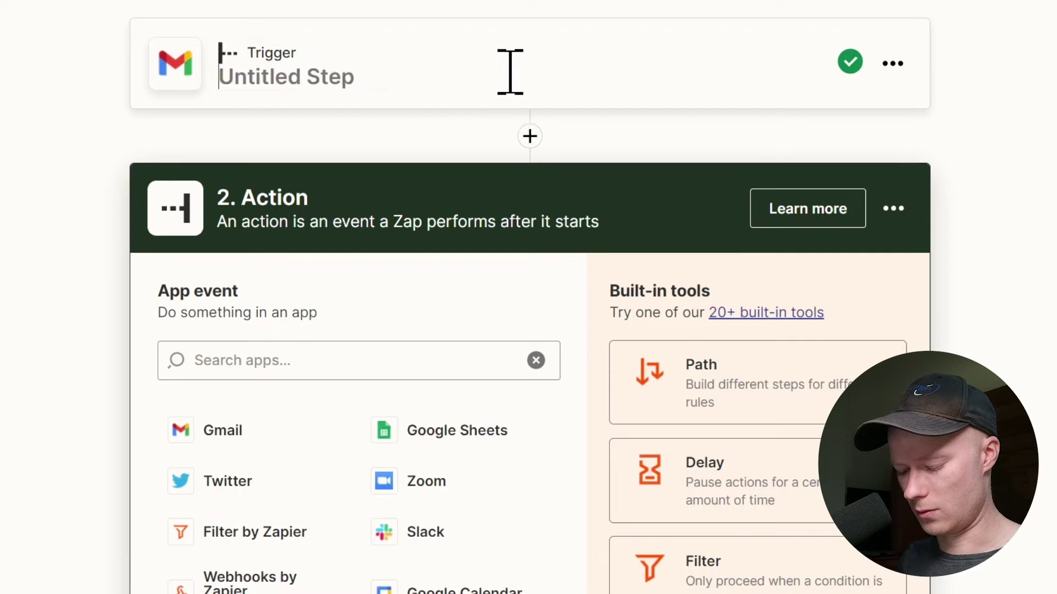
pyautogui.write('Receive new ema')
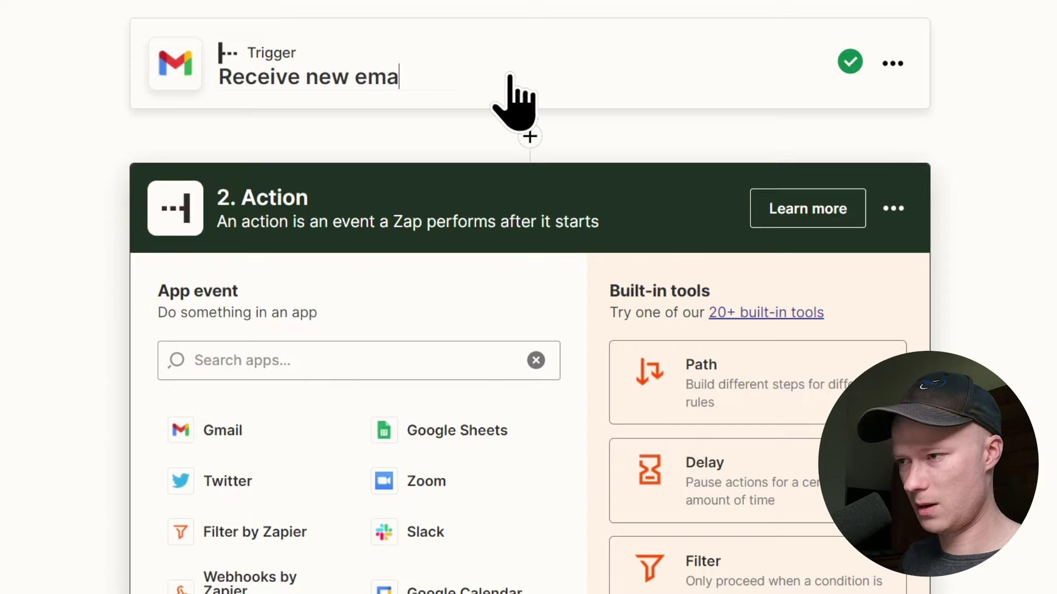
pyautogui.write('il with atta')
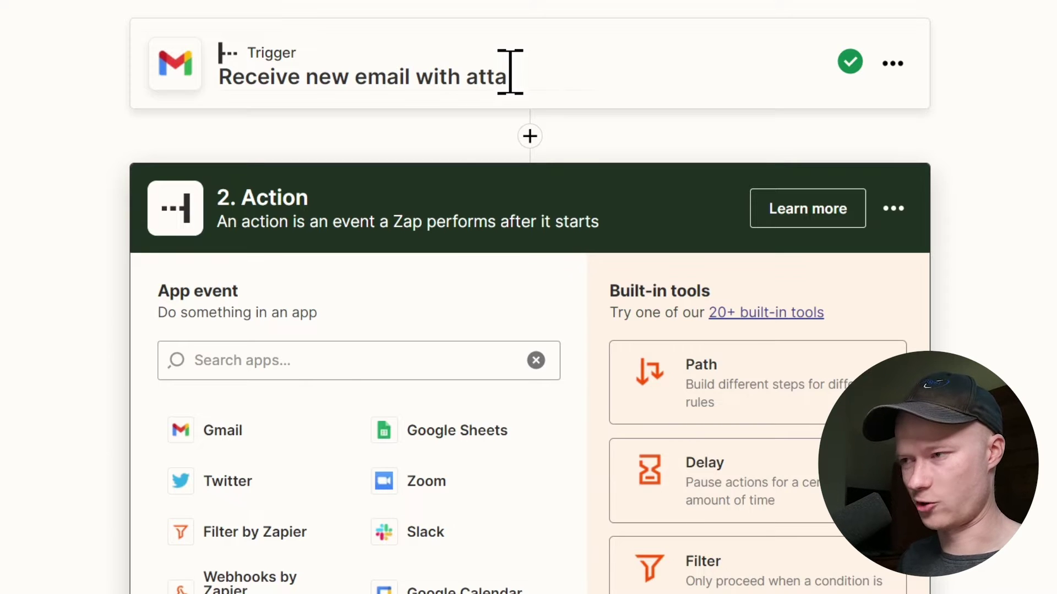
pyautogui.write('chment')
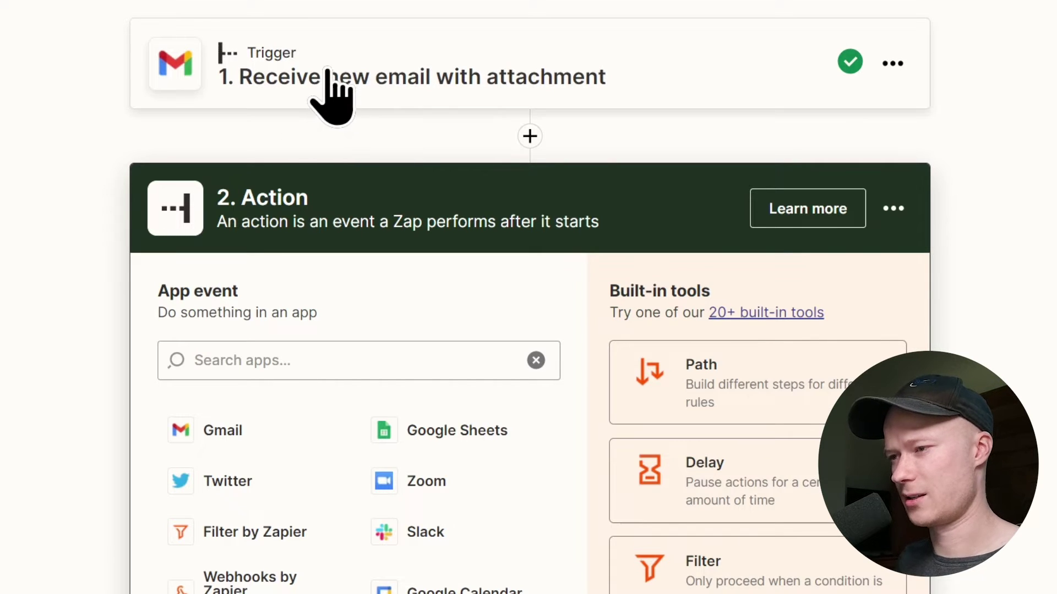
# Search the action apps for "drive" and choose Google Drive as the app for step 2
pyautogui.scroll(-2, 374, 220)
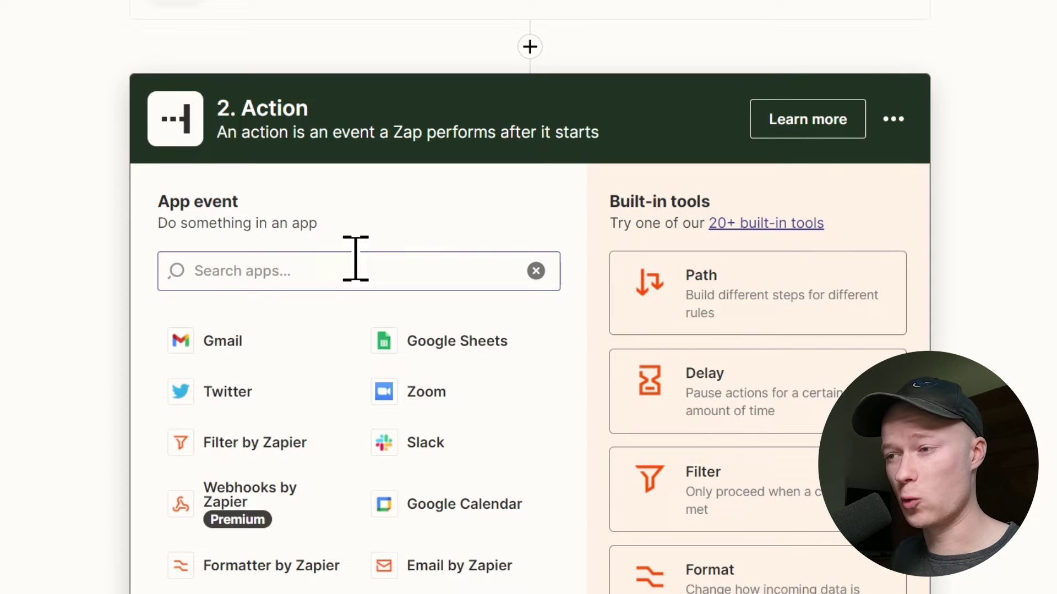
pyautogui.click(380, 265)
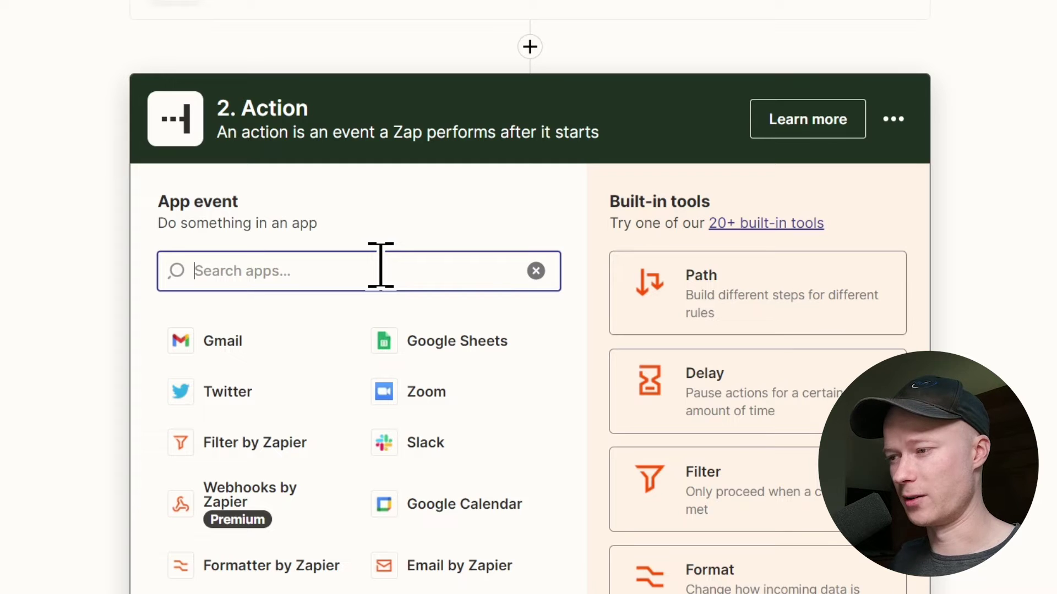
pyautogui.write('d')
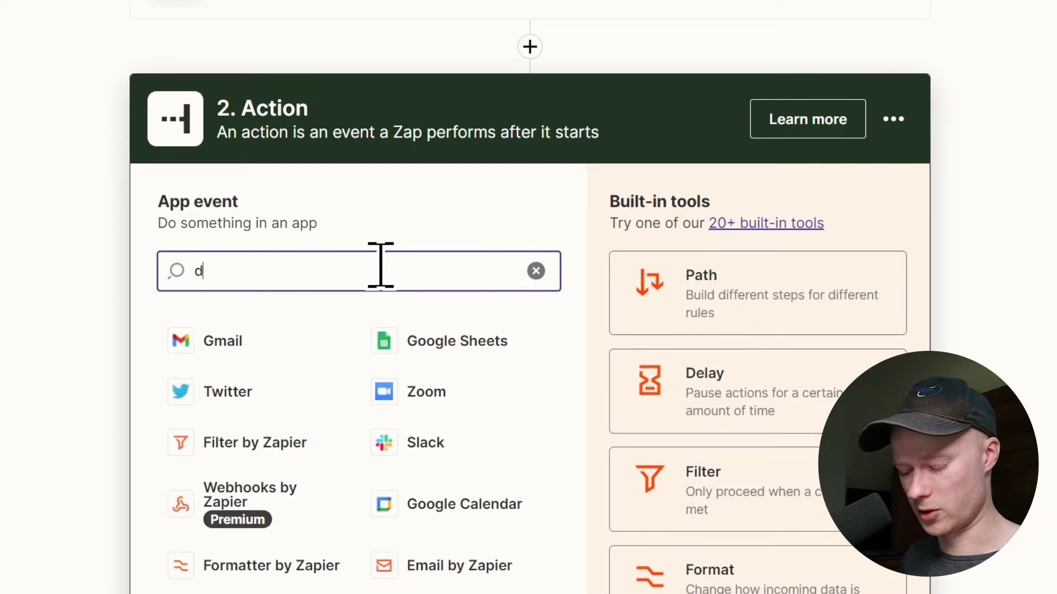
pyautogui.write('ropbo')
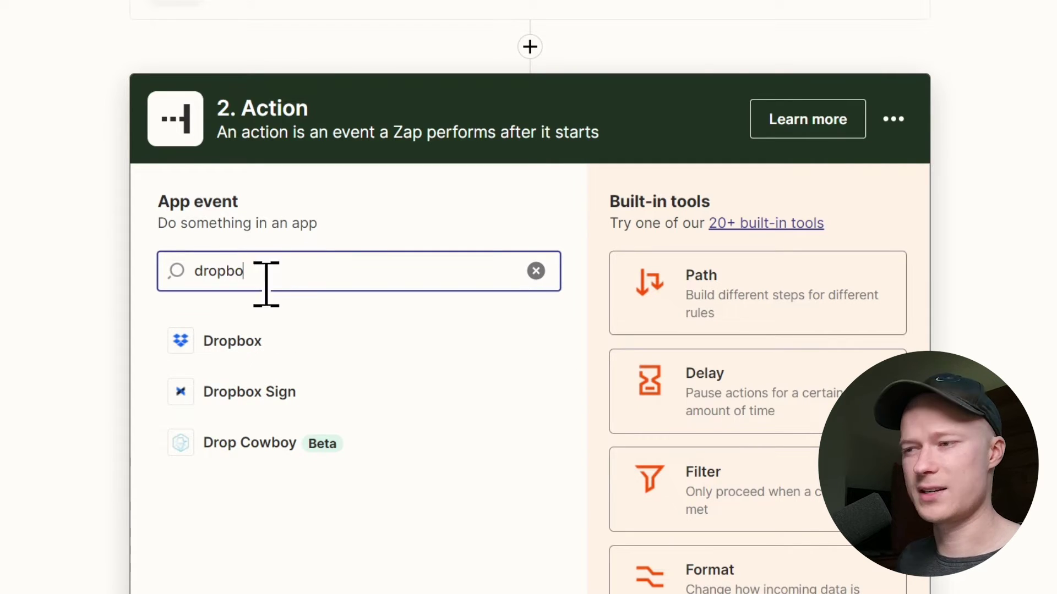
pyautogui.moveTo(274, 274); pyautogui.dragTo(187, 287)
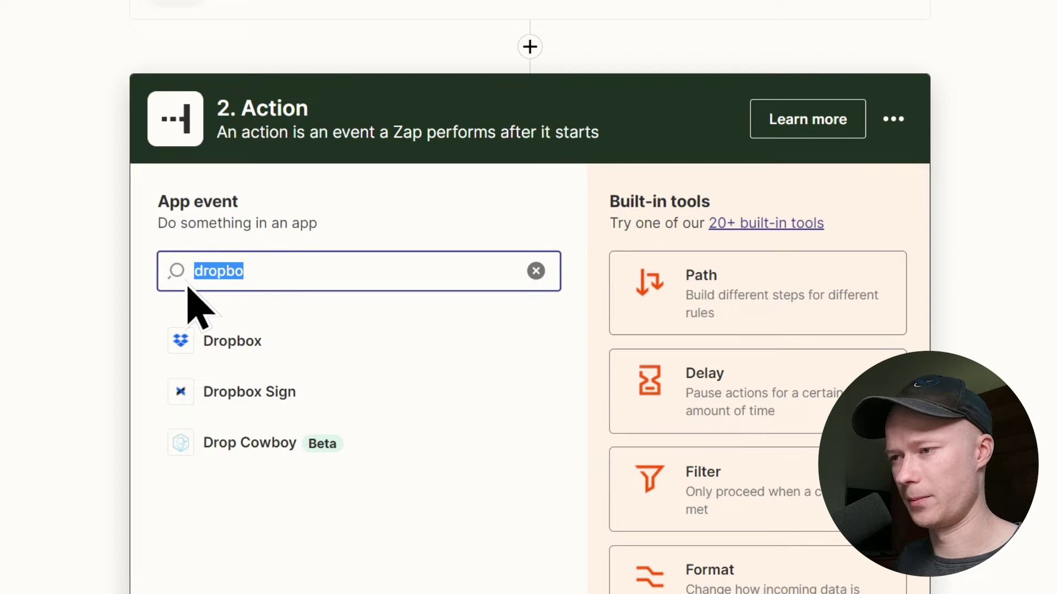
pyautogui.write('drive')
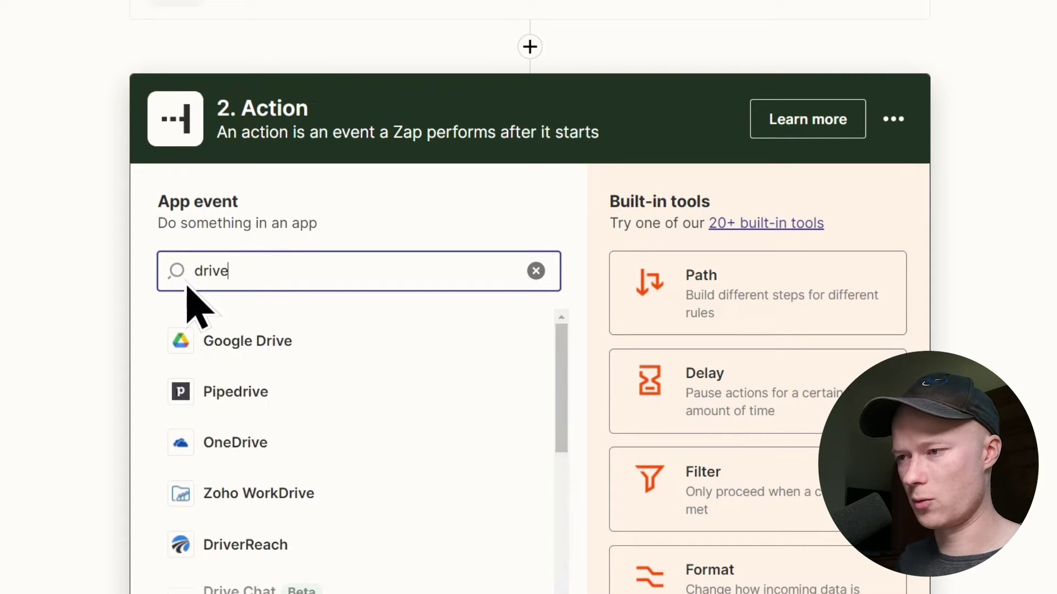
pyautogui.click(254, 345)
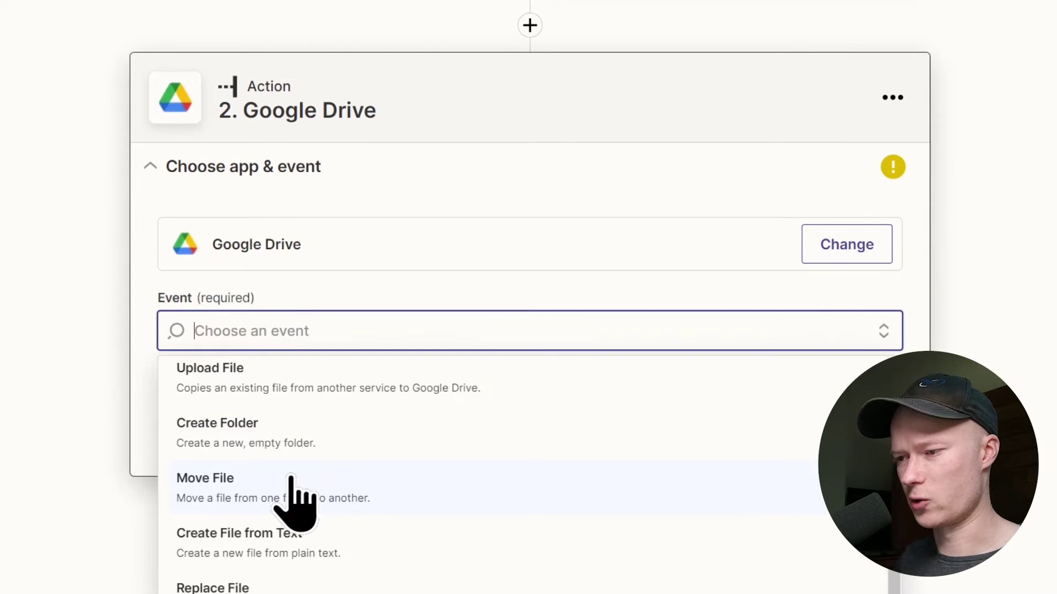
# Set the Google Drive action's event to Upload File and continue to the account choice
pyautogui.scroll(-2, 254, 583)
pyautogui.scroll(4, 314, 573)
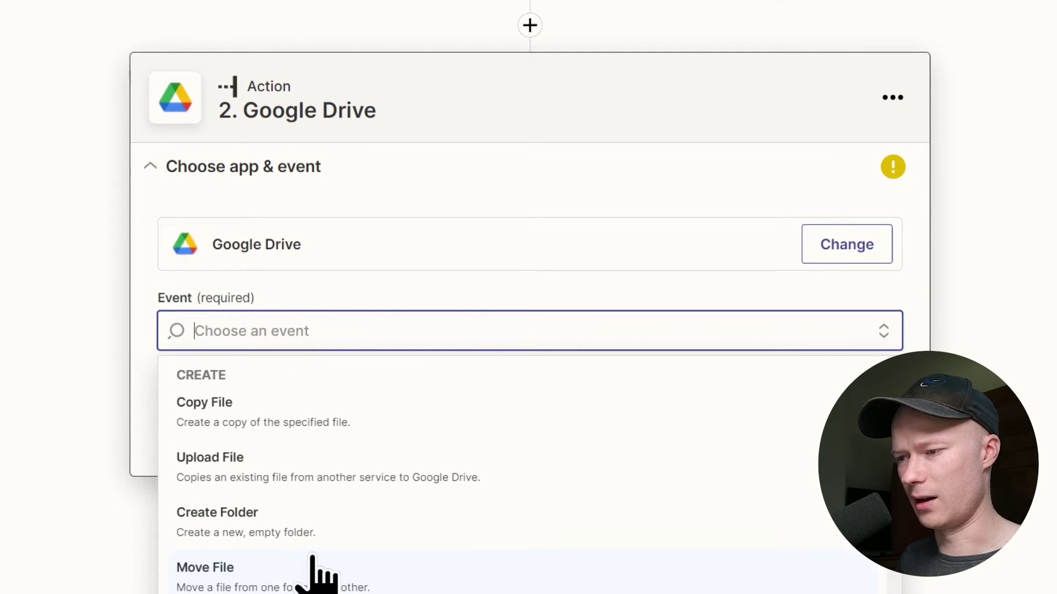
pyautogui.scroll(-2, 314, 575)
pyautogui.scroll(-2, 318, 576)
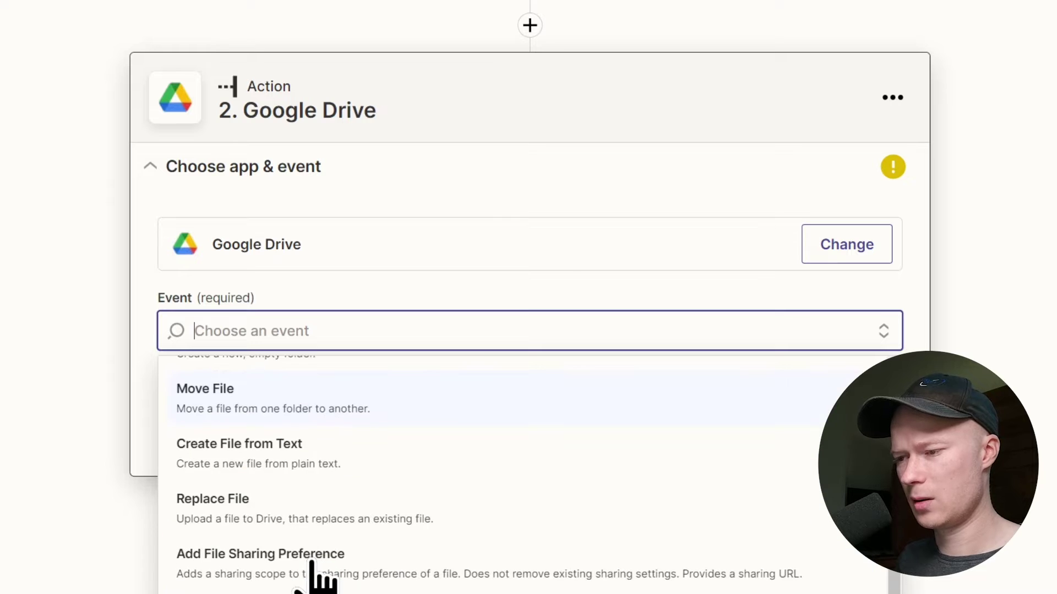
pyautogui.scroll(4, 318, 575)
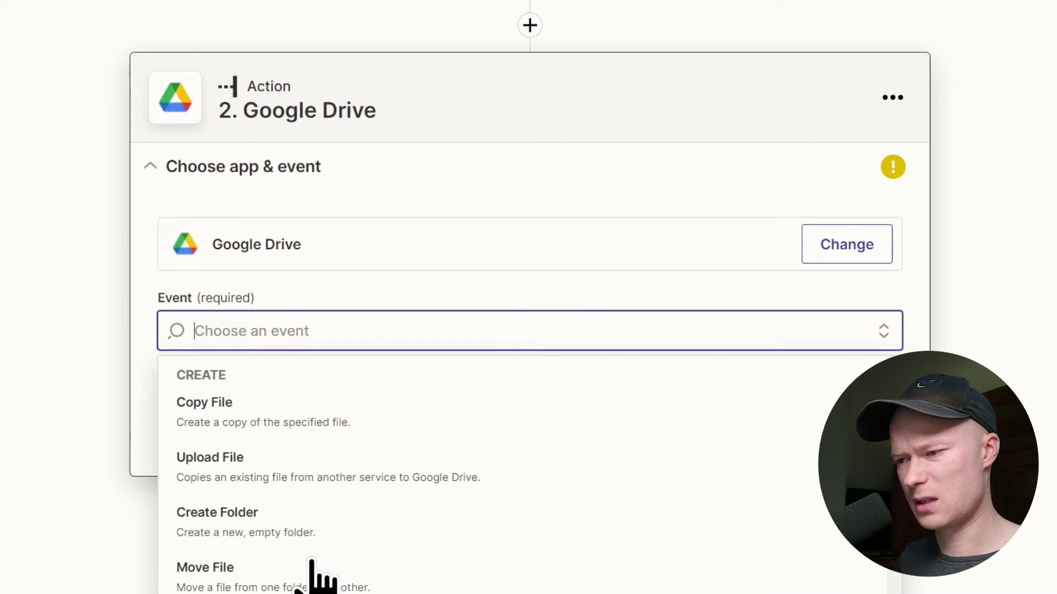
pyautogui.click(265, 467)
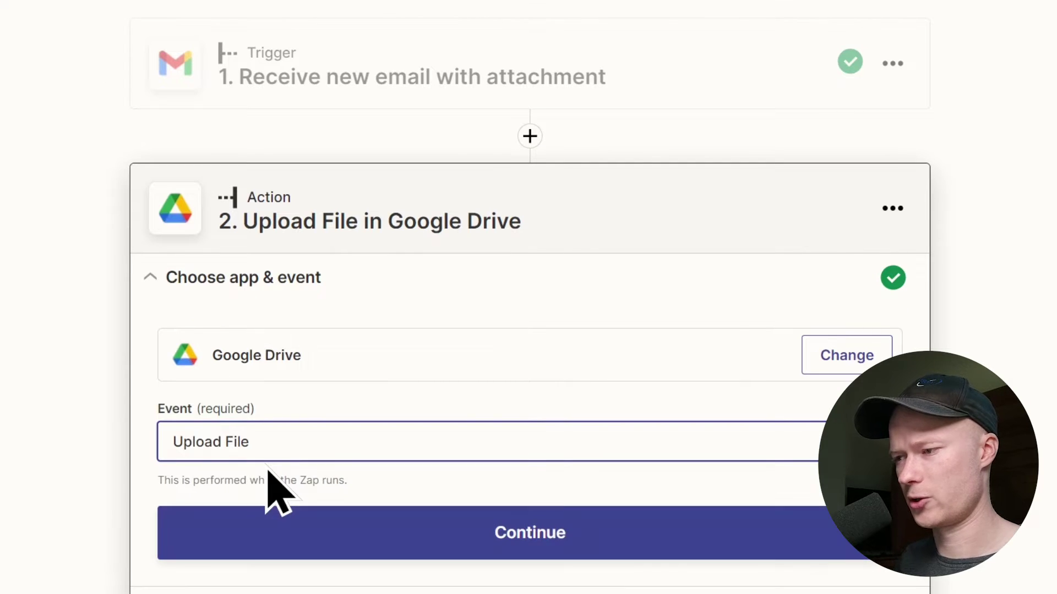
pyautogui.click(255, 548)
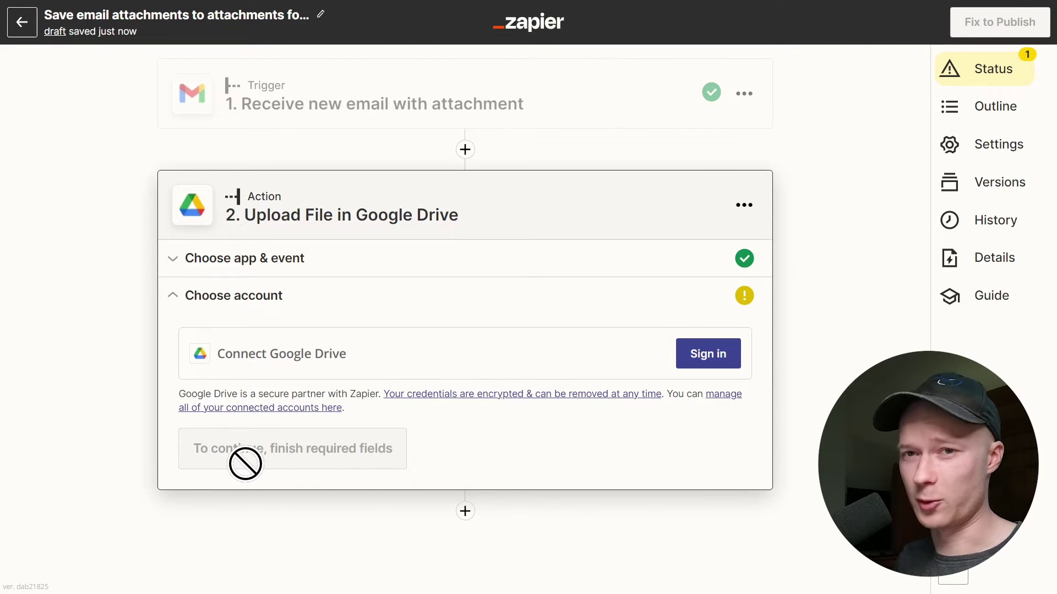
# Connect the existing Google account to the Google Drive action, allow Zapier access to its Drive files, and continue to the action setup
pyautogui.click(704, 359)
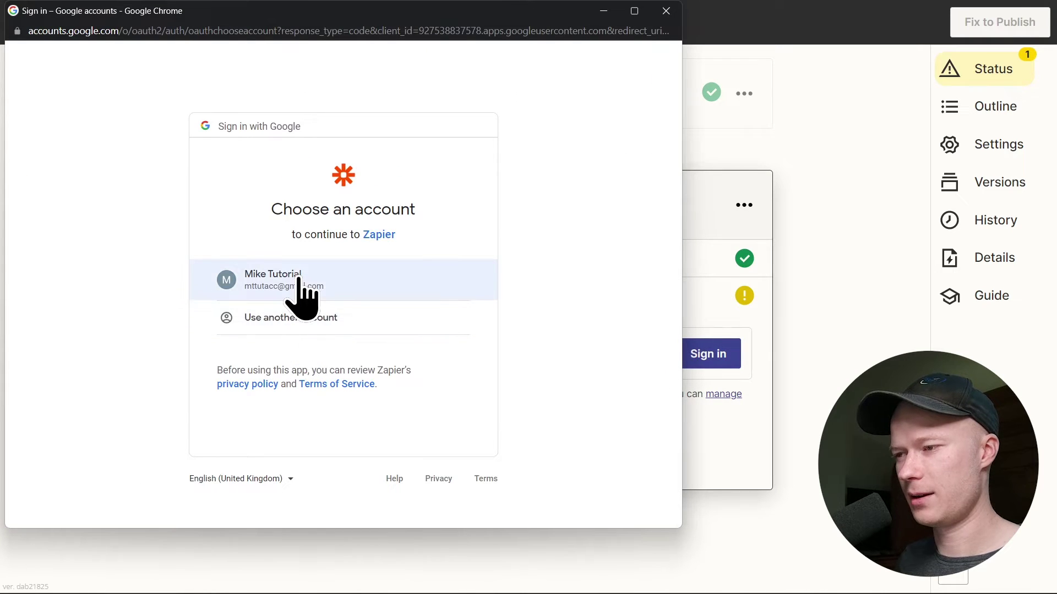
pyautogui.click(299, 279)
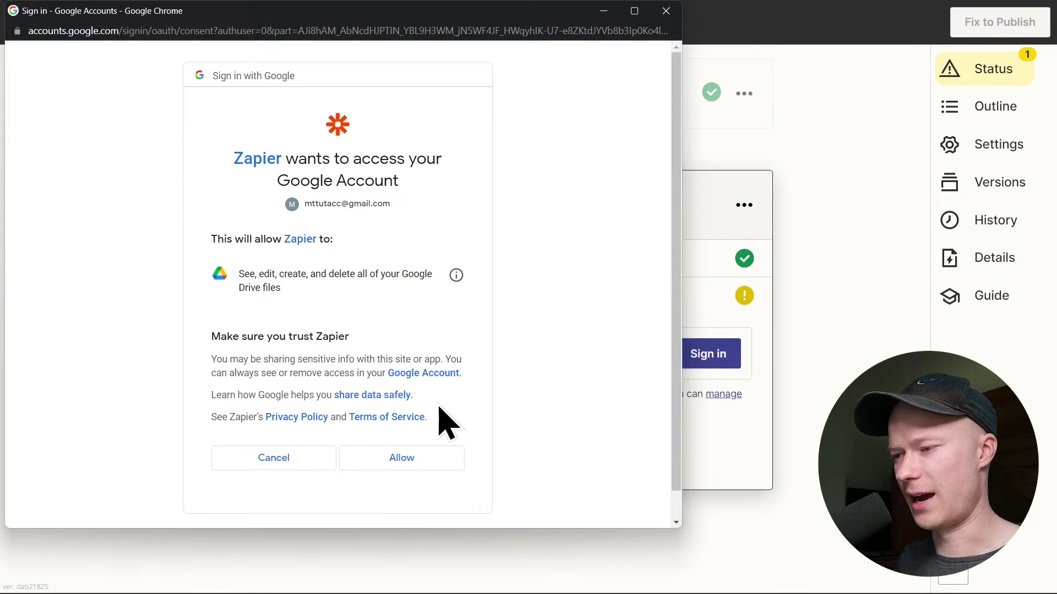
pyautogui.click(398, 460)
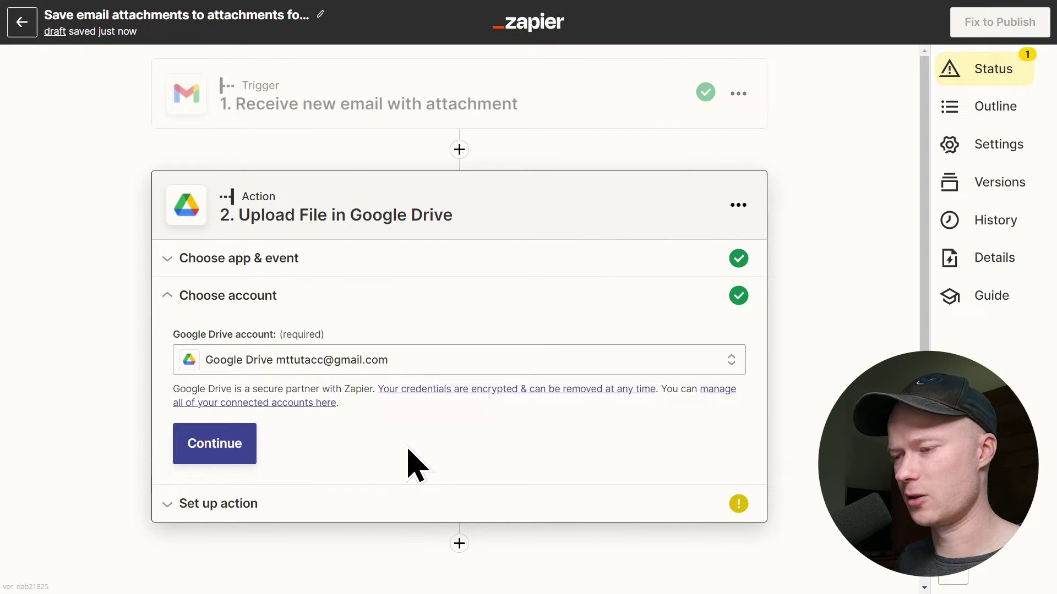
pyautogui.click(223, 456)
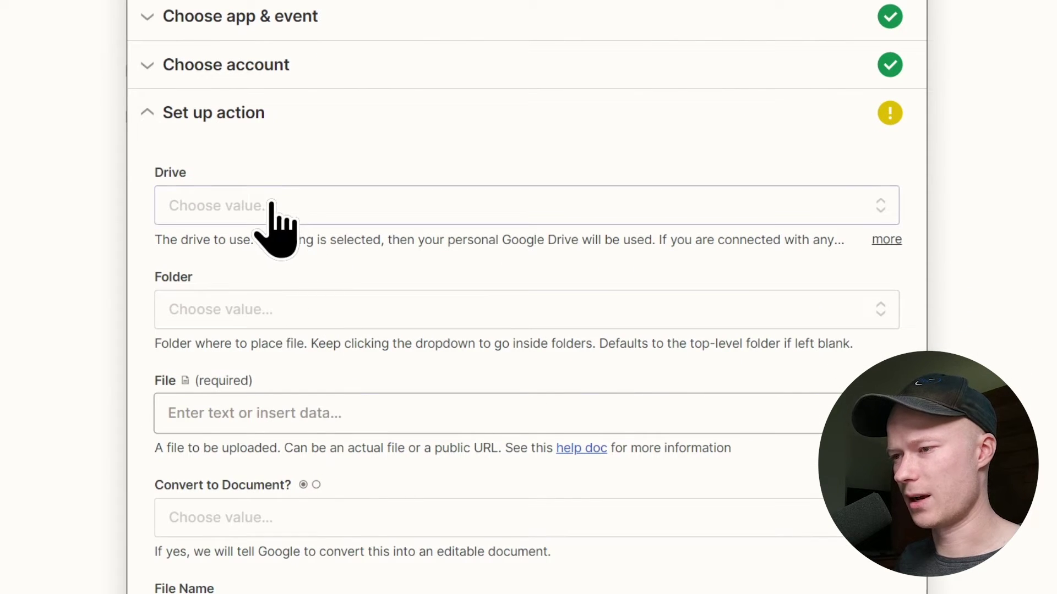
# Set the upload destination to the My Google Drive drive and its attachments folder
pyautogui.click(271, 206)
pyautogui.click(223, 404)
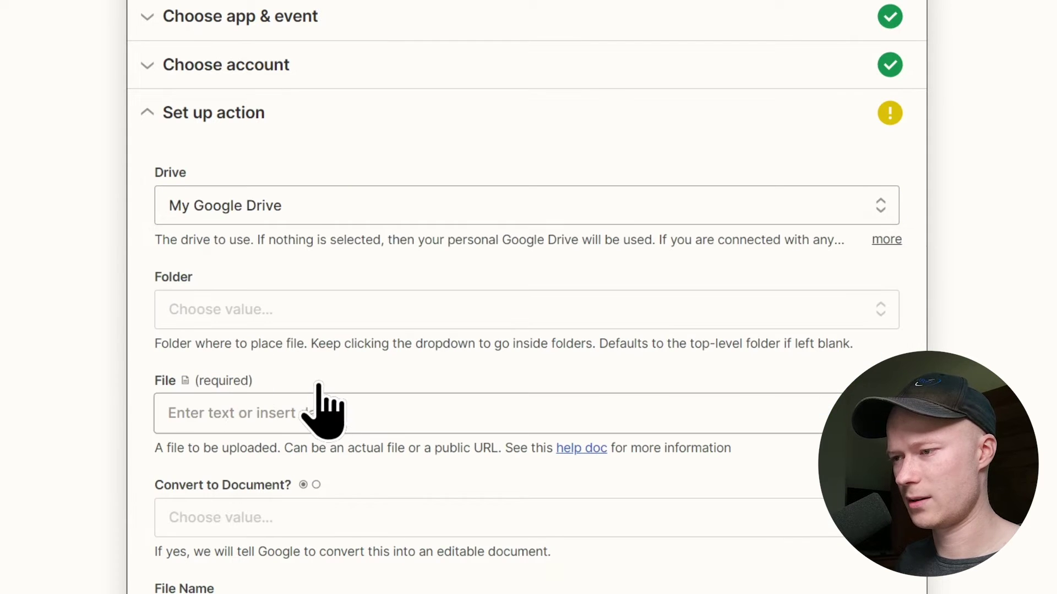
pyautogui.click(235, 311)
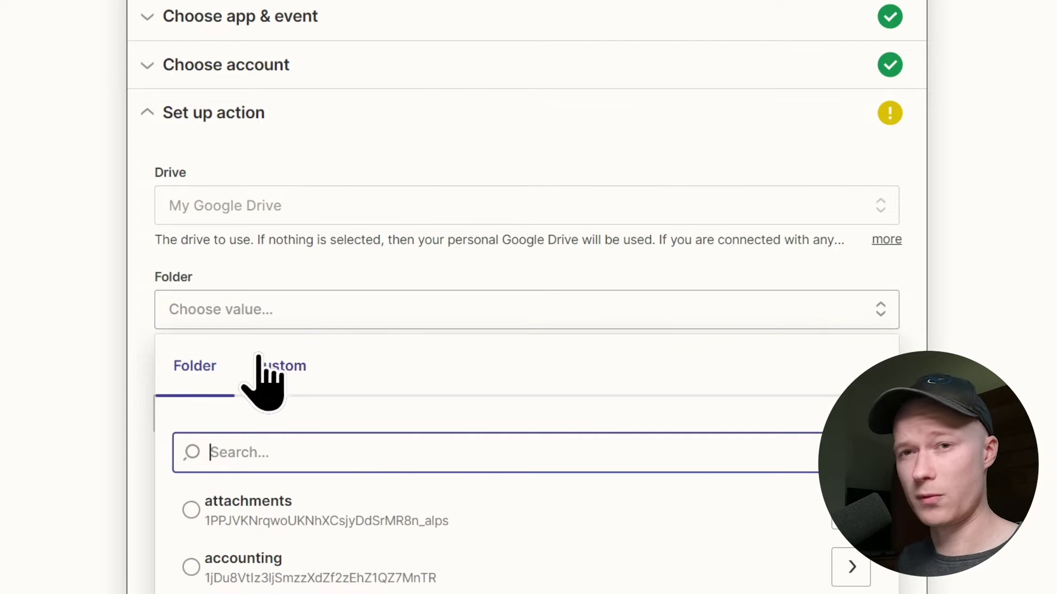
pyautogui.click(268, 502)
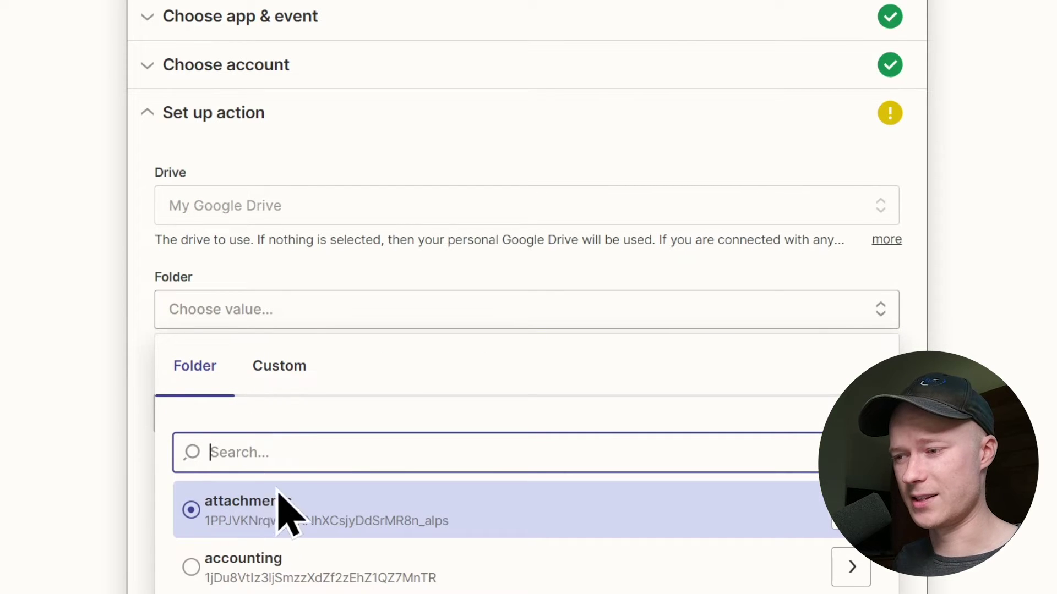
pyautogui.scroll(-2, 270, 518)
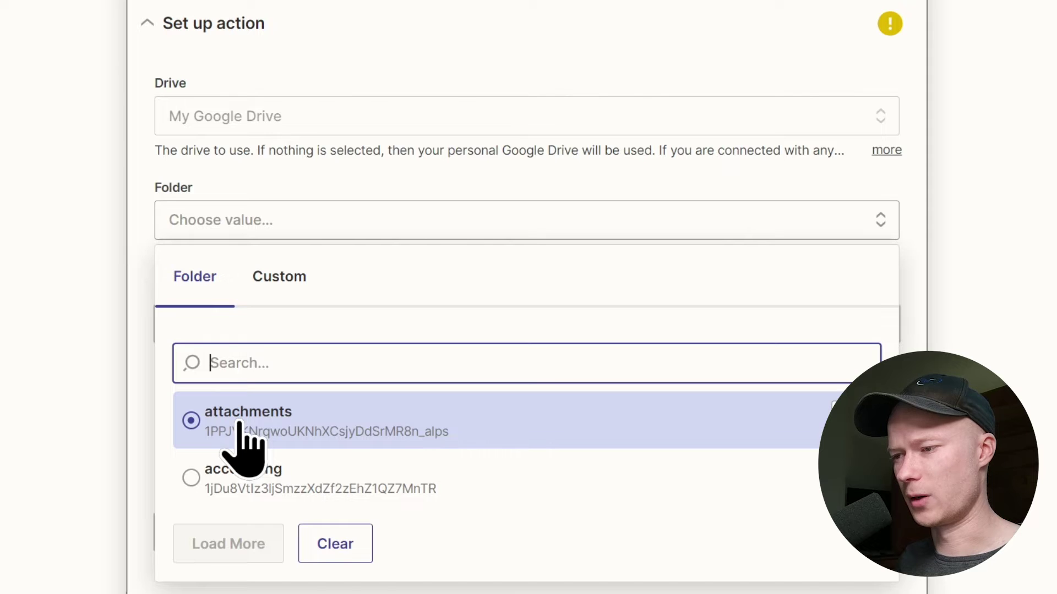
pyautogui.click(242, 423)
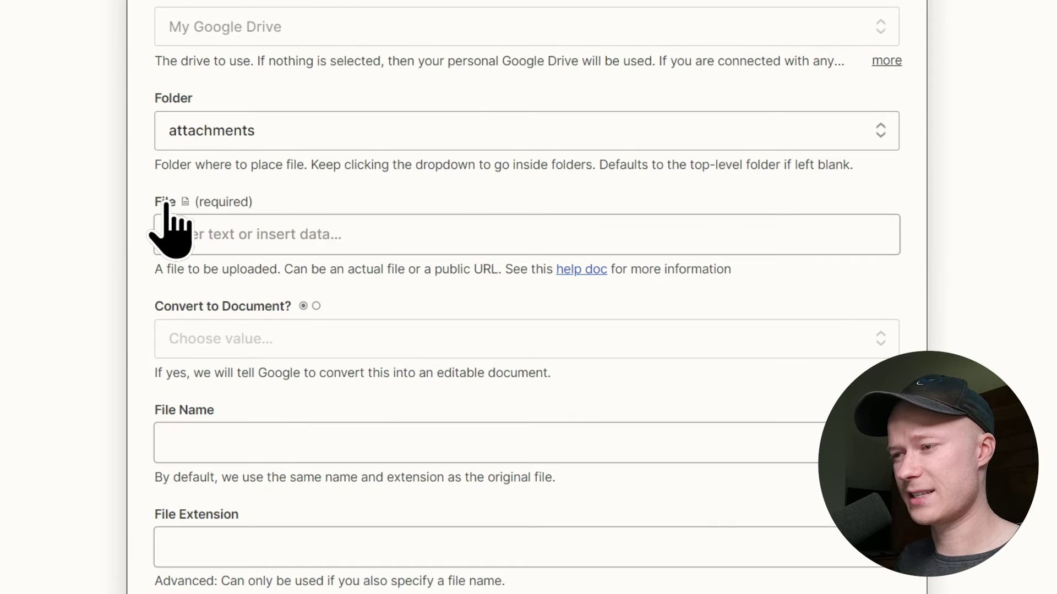
# Examine all the data fields from the Gmail trigger that can be inserted into the action's File field
pyautogui.click(259, 242)
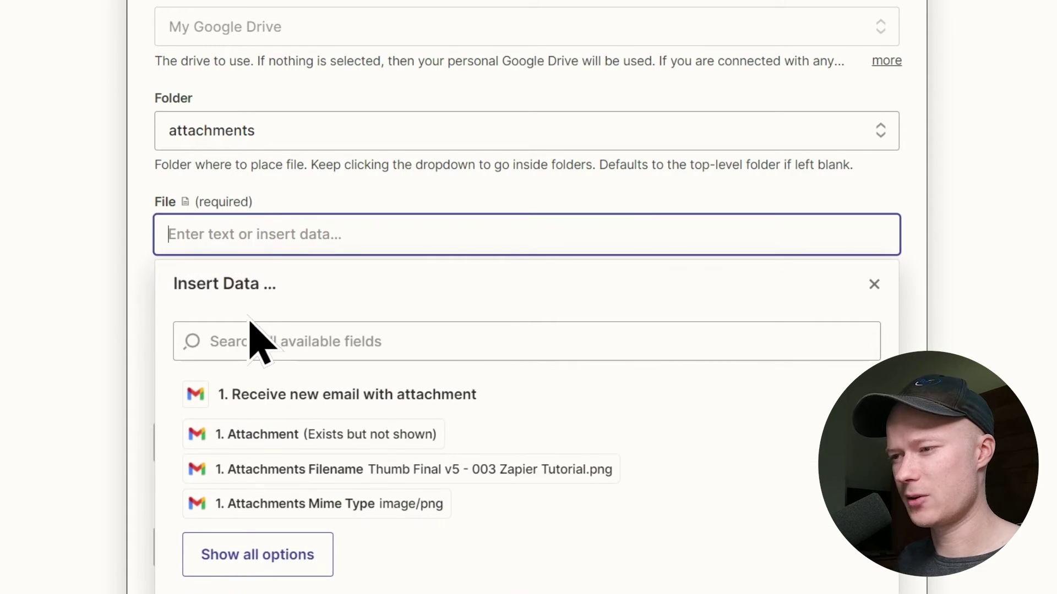
pyautogui.scroll(-1, 225, 318)
pyautogui.scroll(-1, 231, 337)
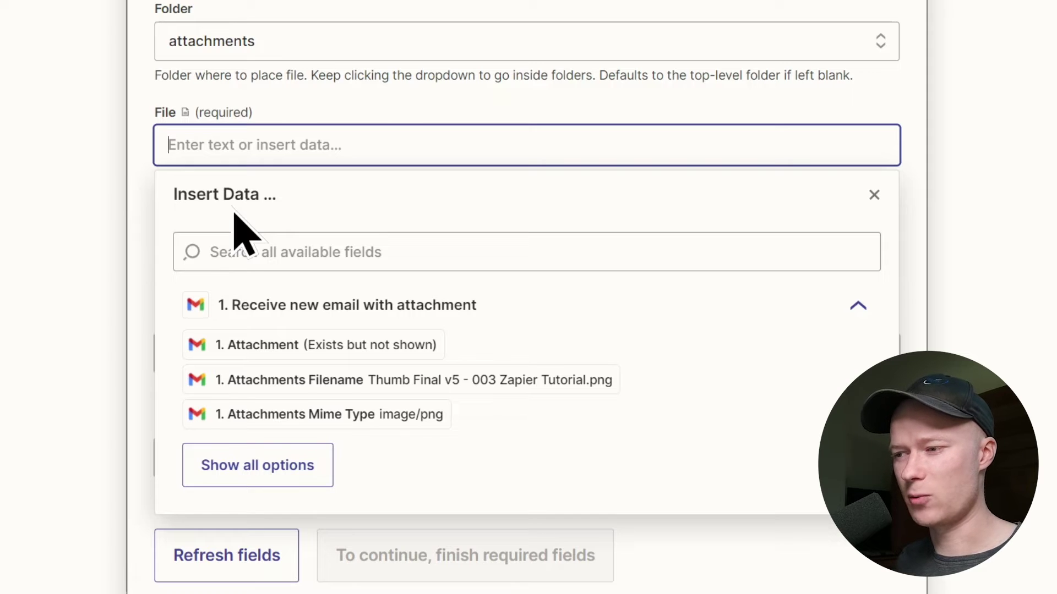
pyautogui.scroll(-2, 301, 308)
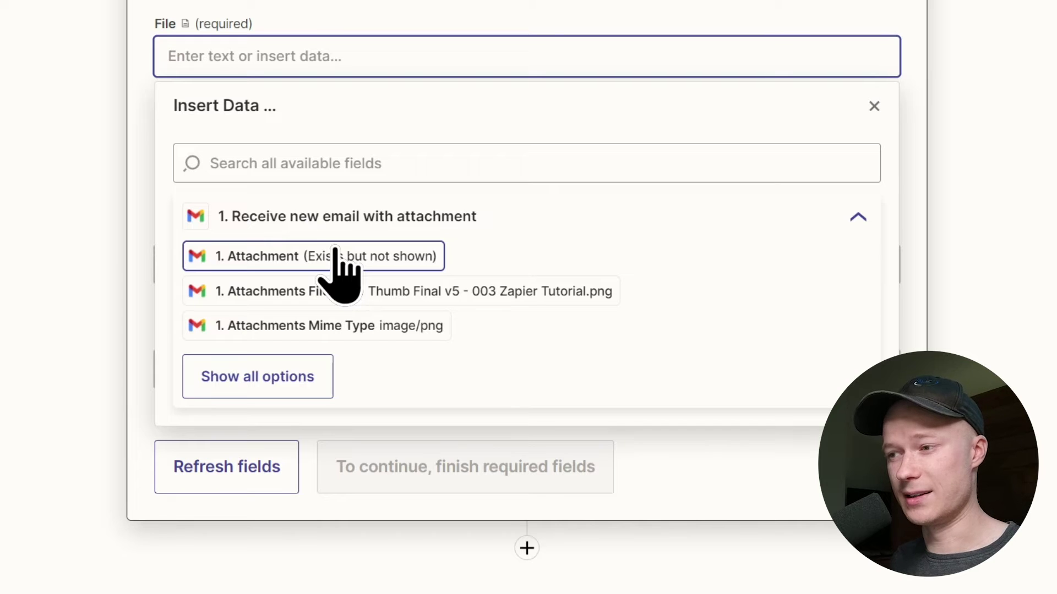
pyautogui.click(298, 377)
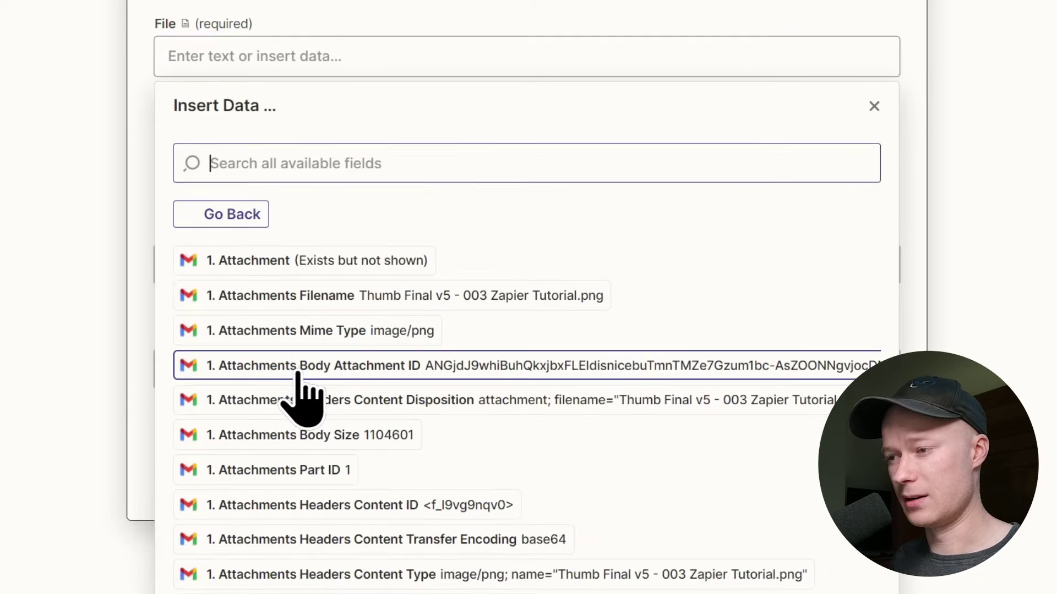
pyautogui.scroll(-12, 297, 375)
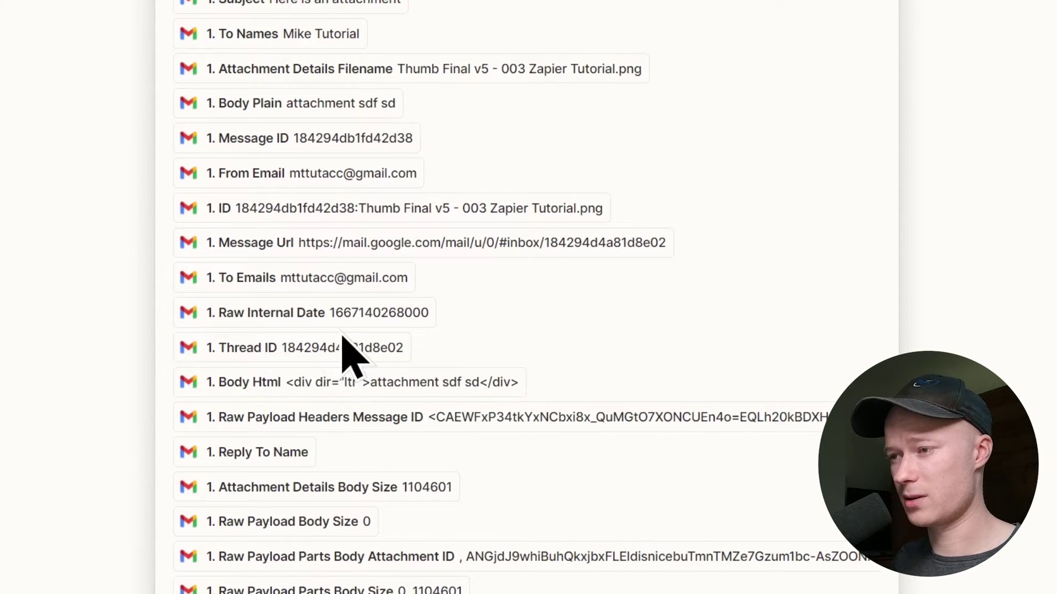
pyautogui.scroll(3, 342, 337)
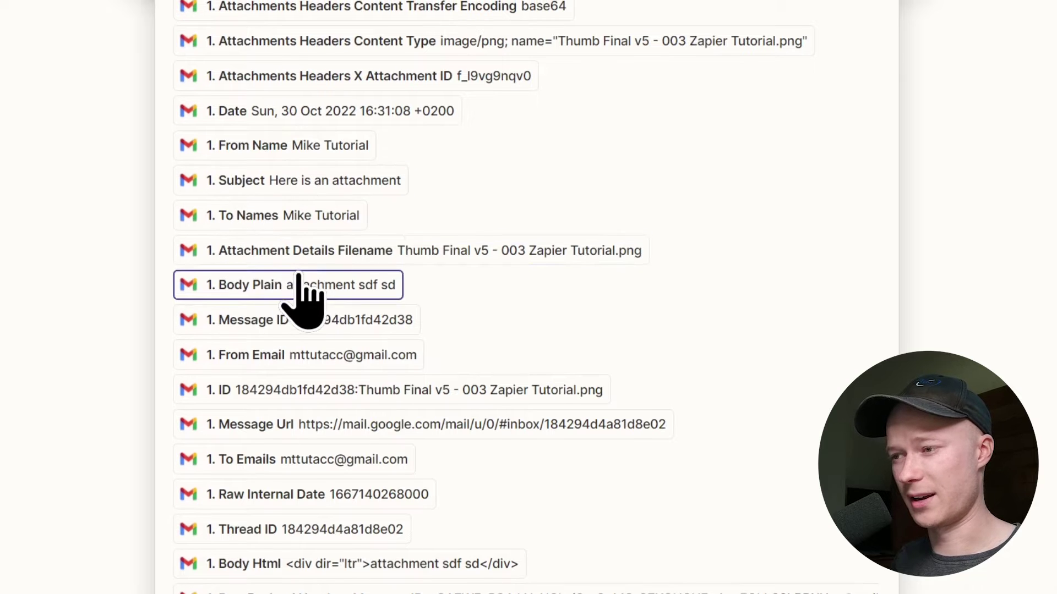
pyautogui.scroll(9, 306, 311)
pyautogui.scroll(-3, 307, 320)
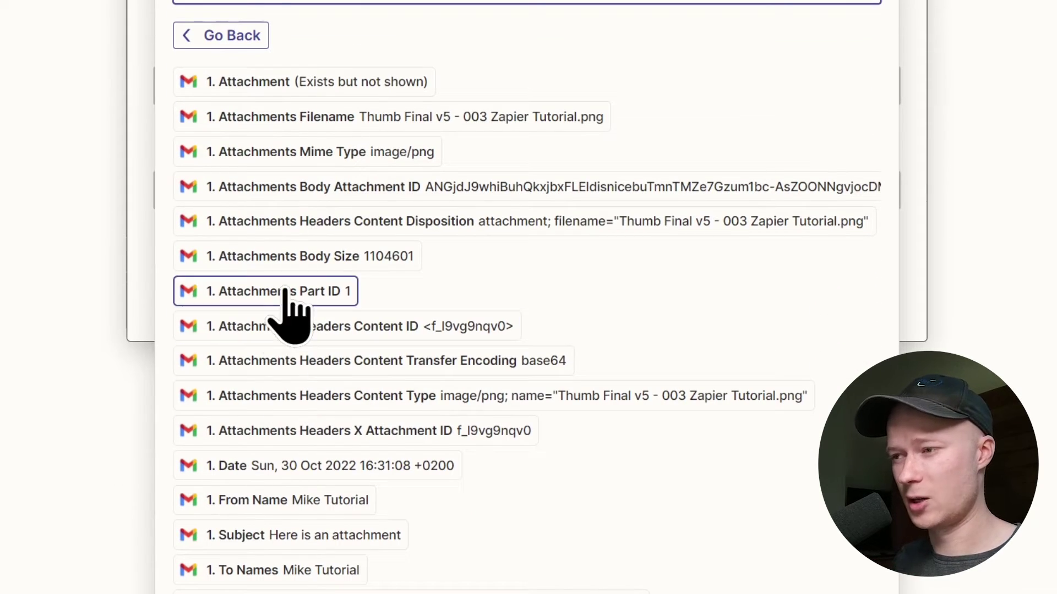
pyautogui.scroll(-1, 285, 270)
pyautogui.scroll(-2, 275, 298)
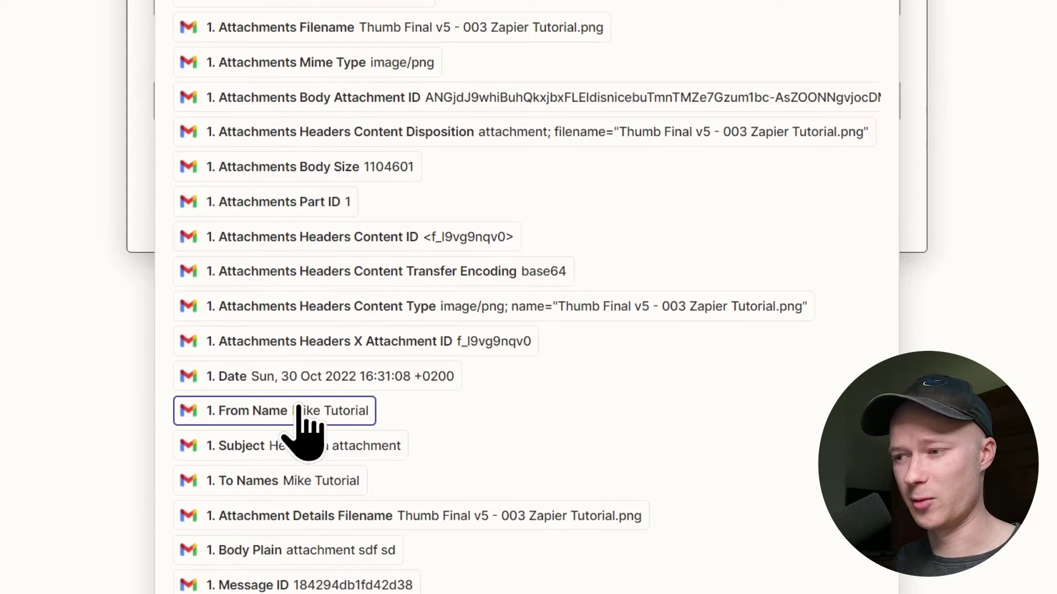
pyautogui.scroll(-6, 307, 358)
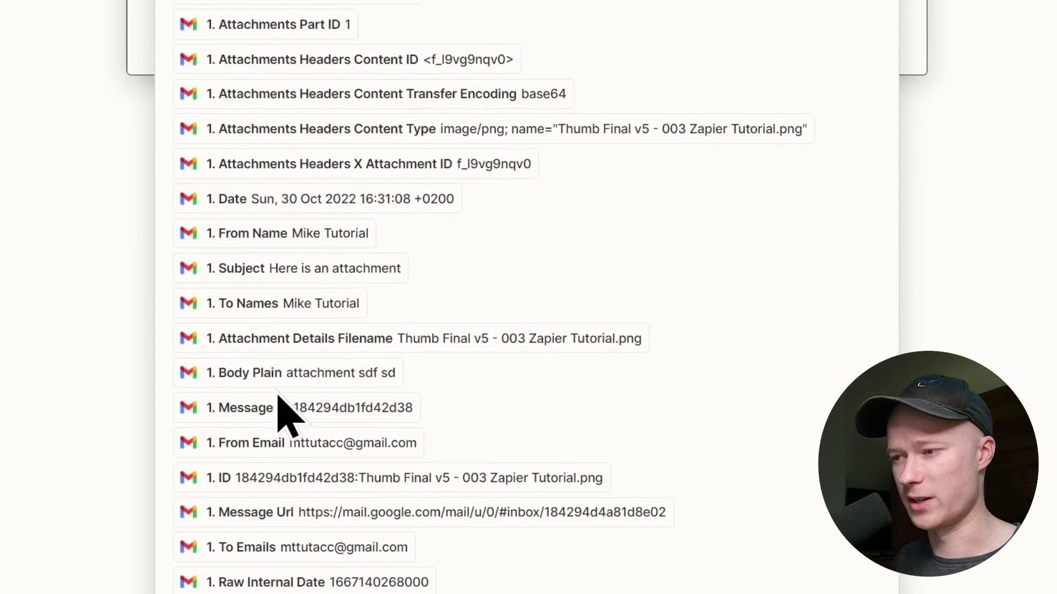
pyautogui.scroll(3, 289, 434)
pyautogui.scroll(-3, 292, 376)
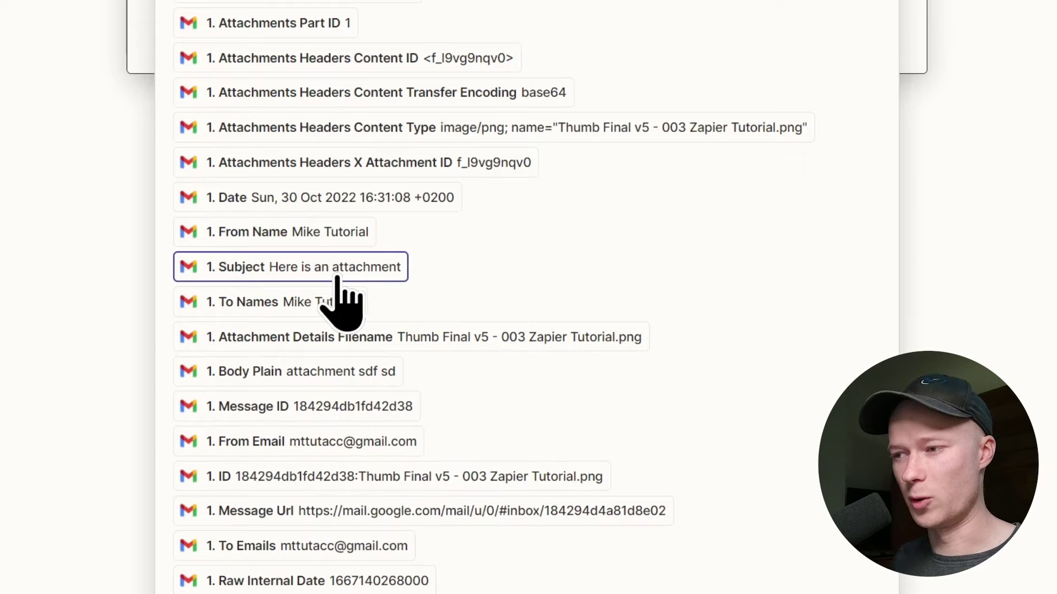
pyautogui.scroll(5, 337, 281)
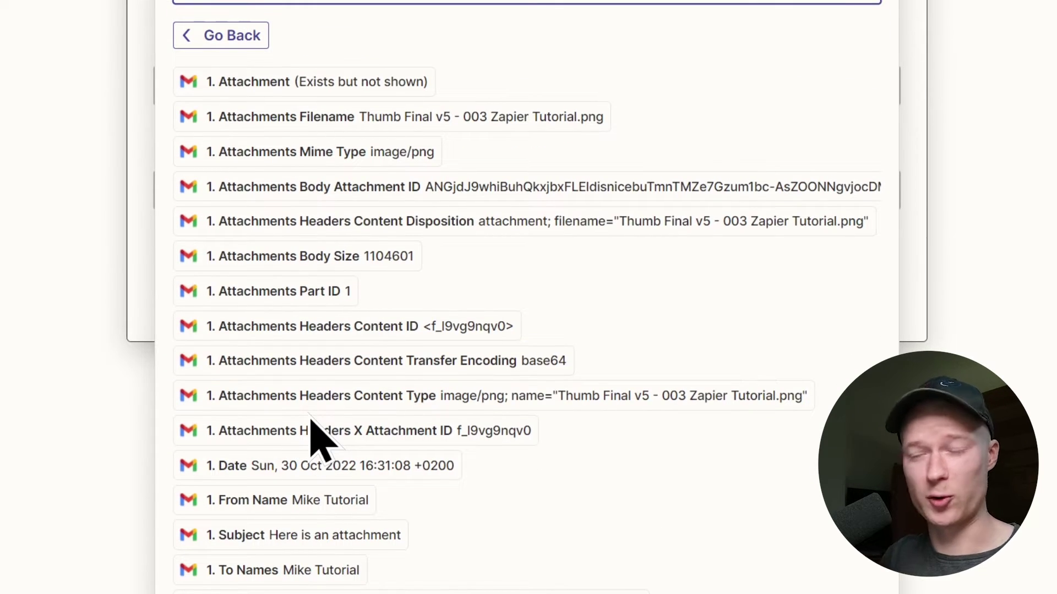
# Insert the Gmail trigger's Attachment data into the File field and close the data list
pyautogui.scroll(3, 338, 440)
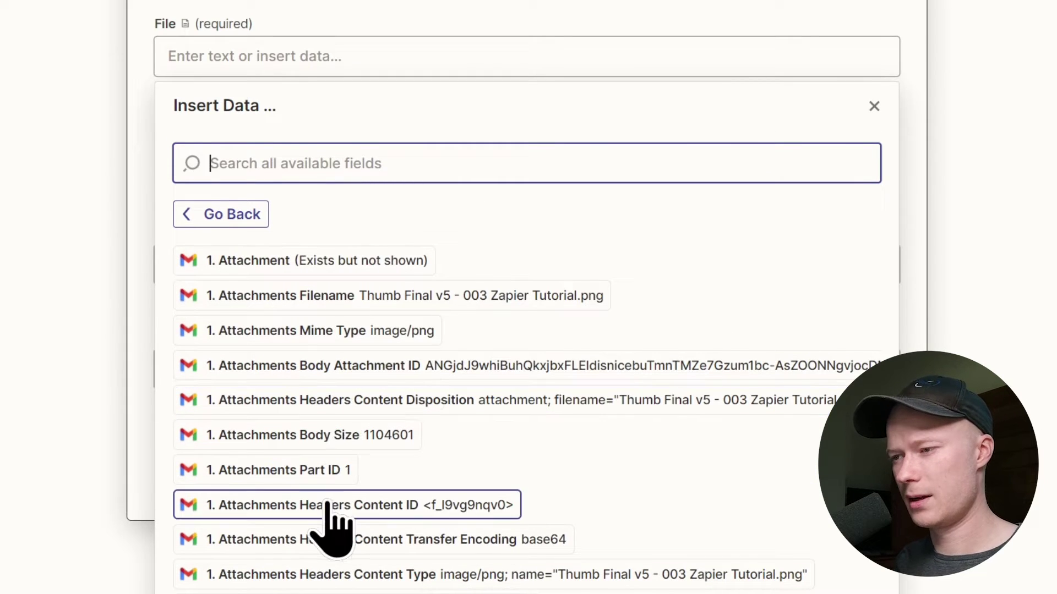
pyautogui.click(284, 259)
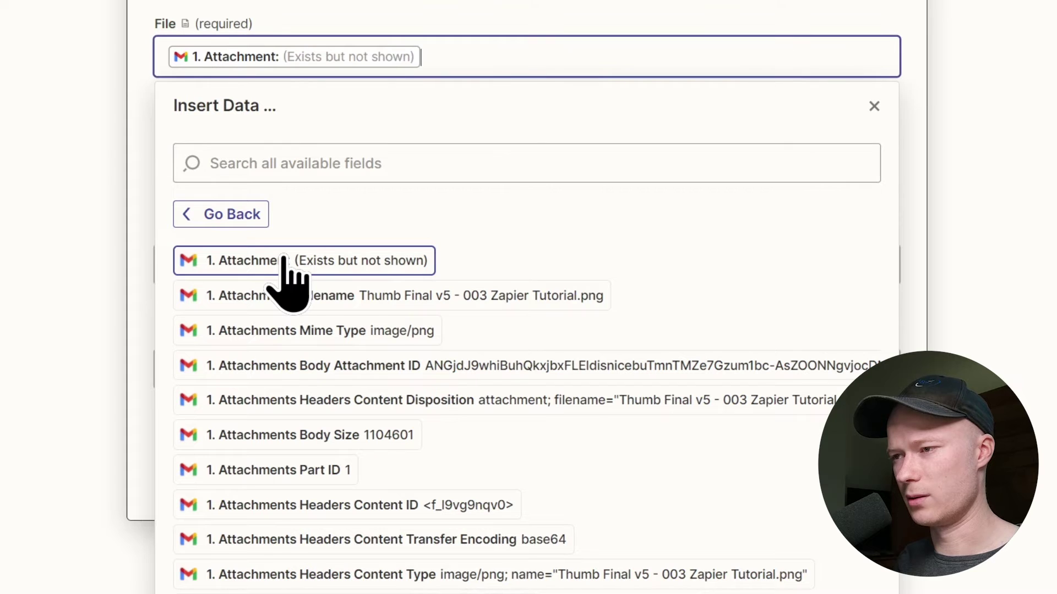
pyautogui.click(132, 113)
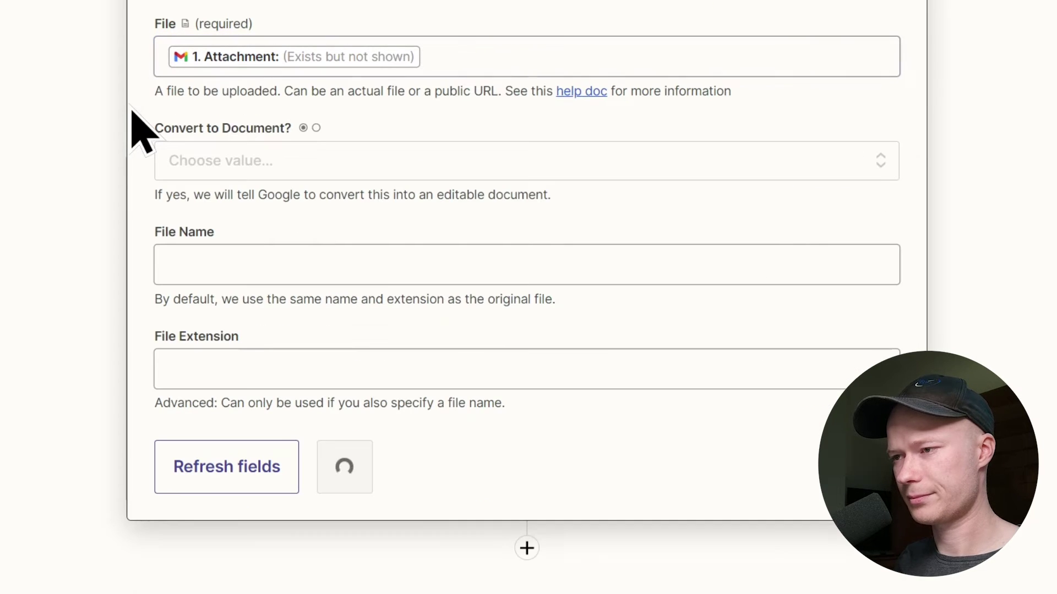
# Set Convert to Document to False, leave the file name and extension blank, and continue to the action test
pyautogui.click(266, 159)
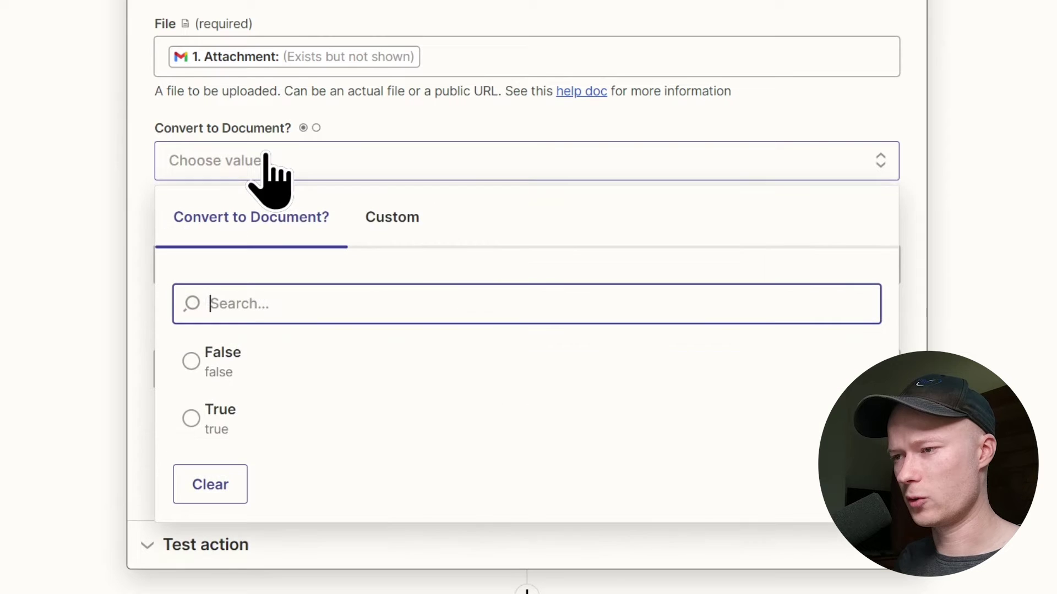
pyautogui.click(205, 365)
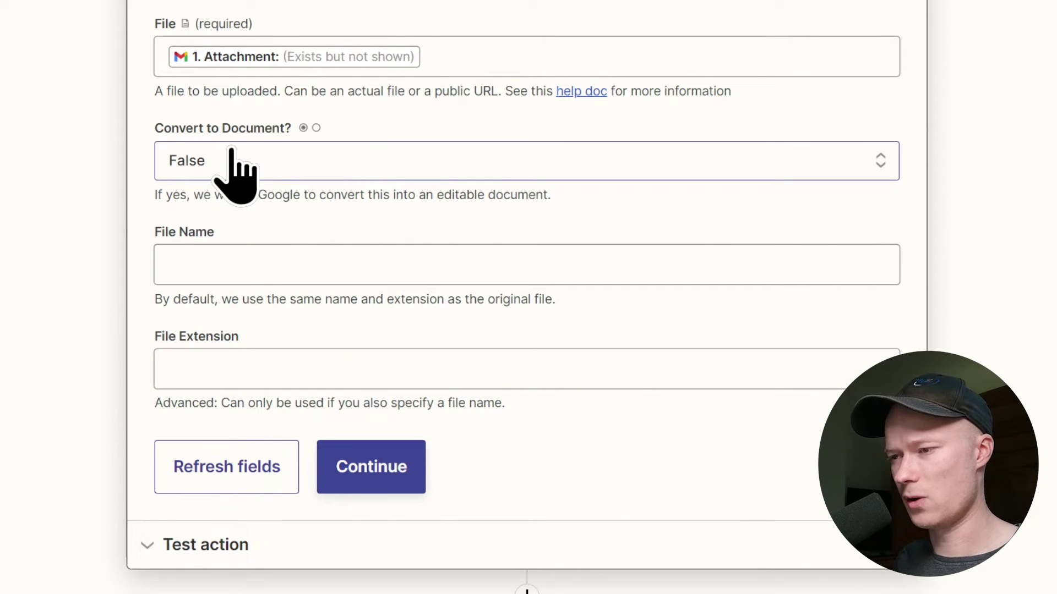
pyautogui.click(242, 252)
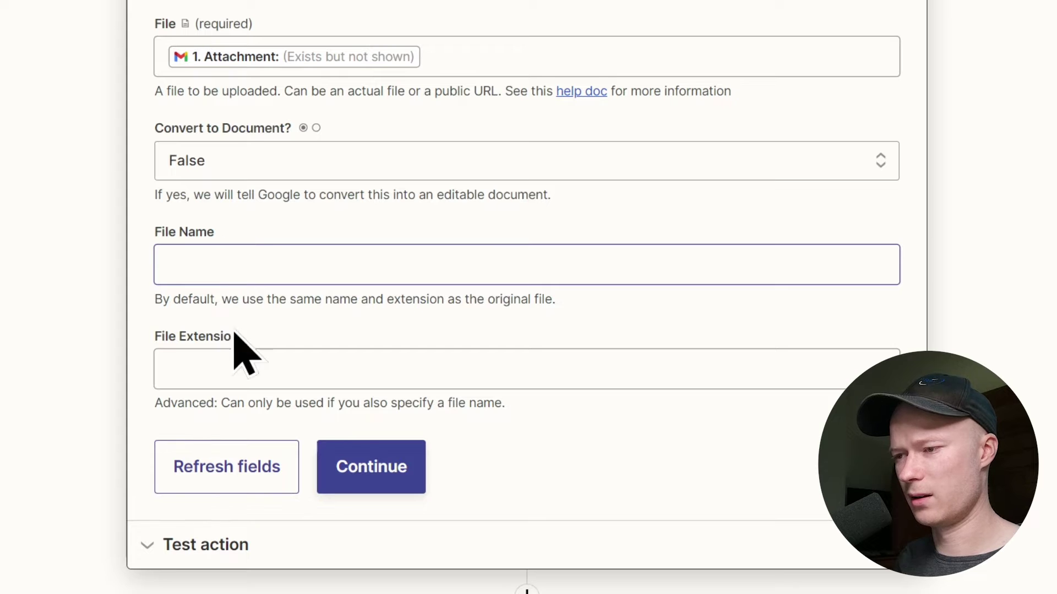
pyautogui.click(254, 367)
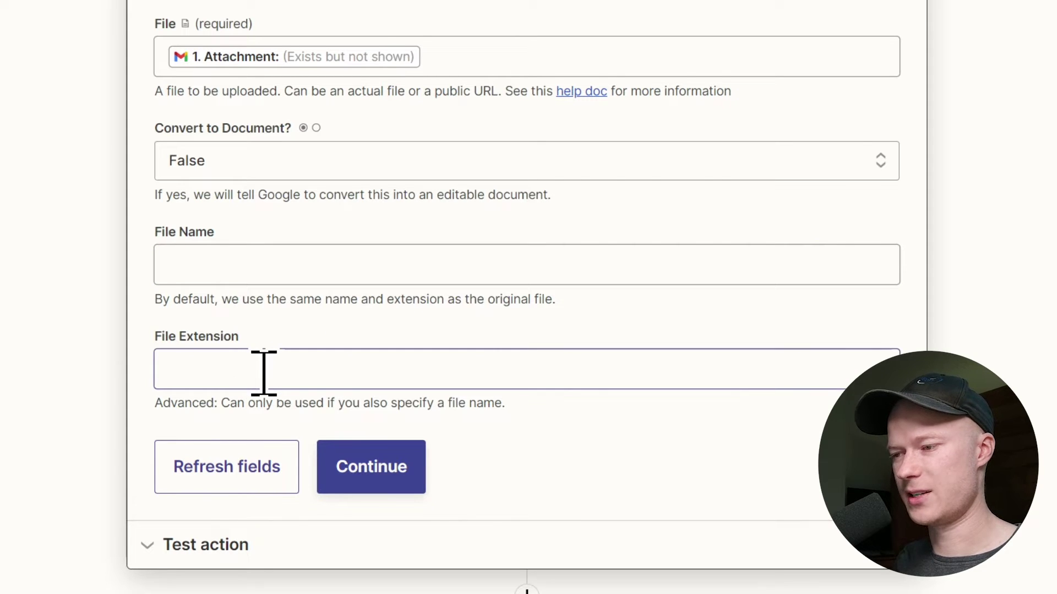
pyautogui.scroll(-1, 278, 402)
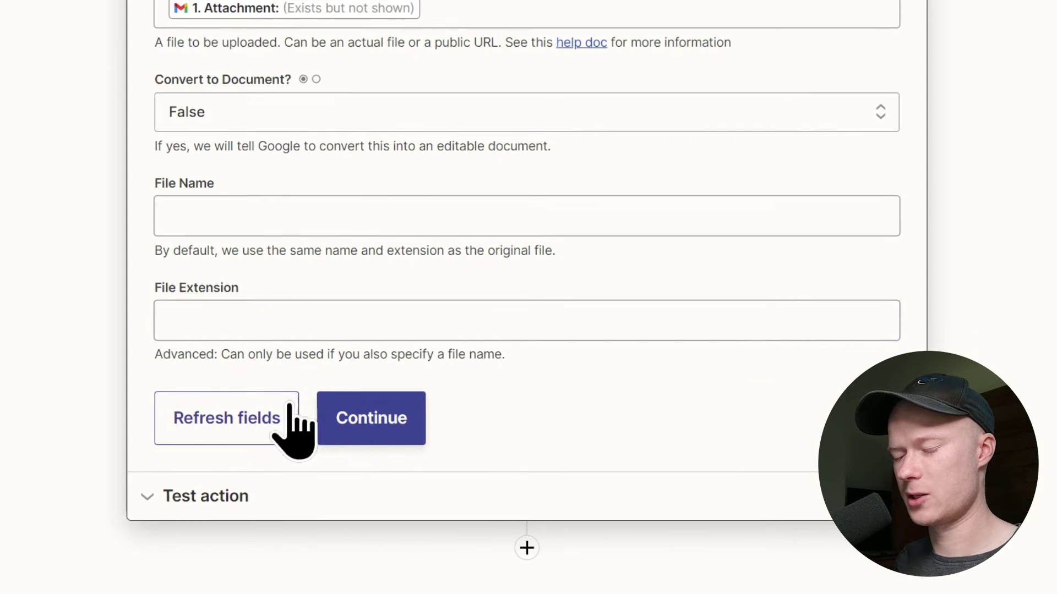
pyautogui.click(357, 424)
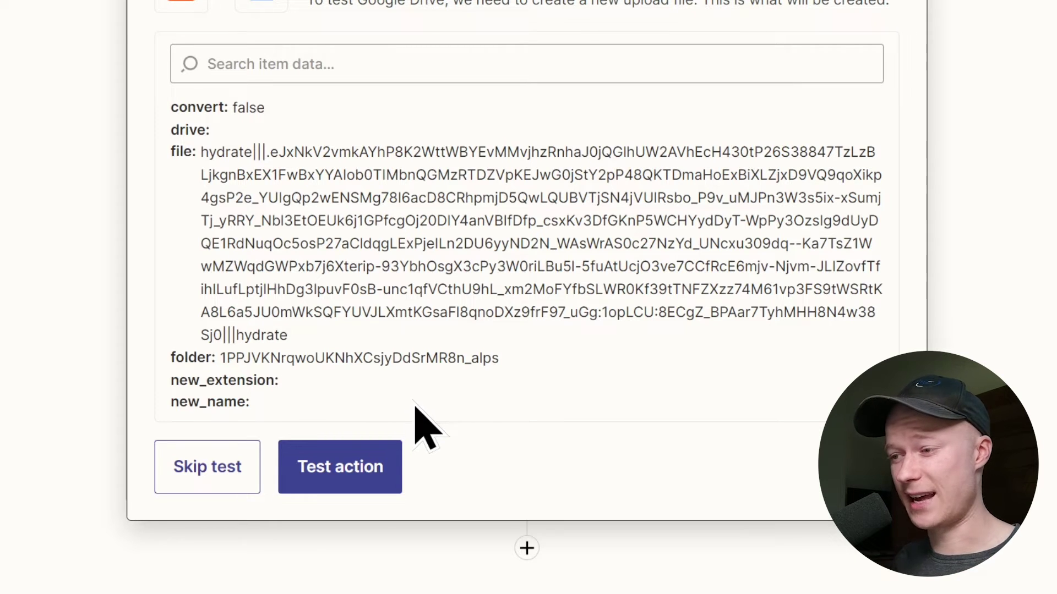
# Test the Google Drive upload action and review the file data it returns
pyautogui.click(359, 460)
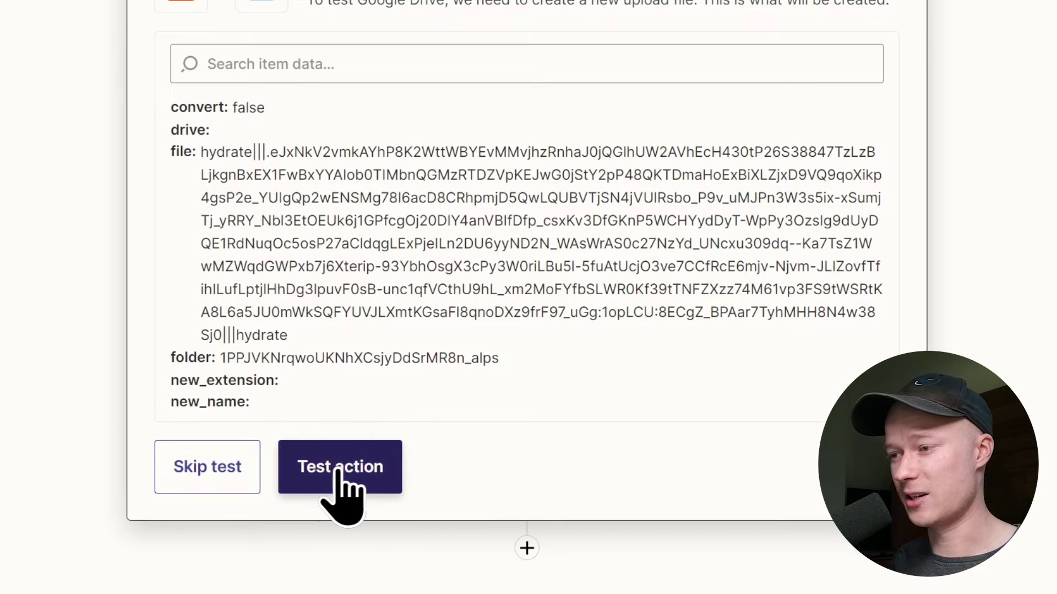
pyautogui.scroll(1, 350, 468)
pyautogui.scroll(-1, 344, 405)
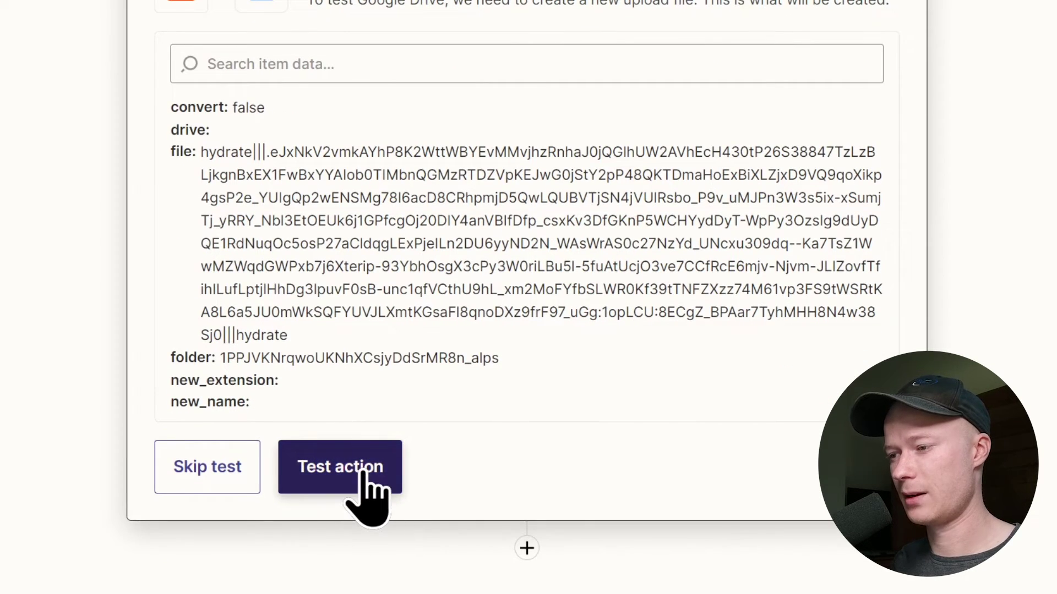
pyautogui.click(368, 493)
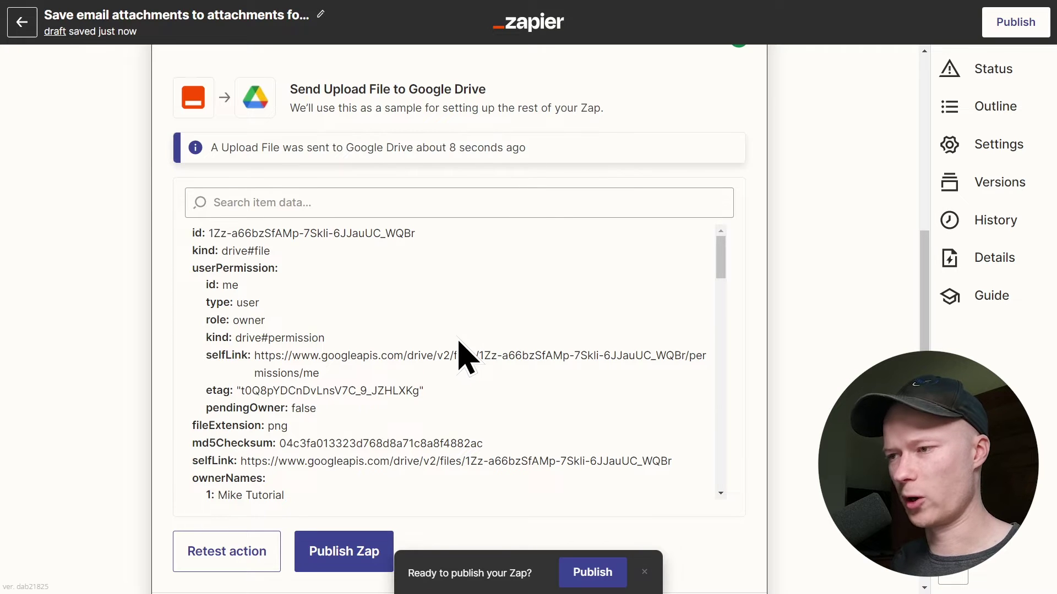
pyautogui.scroll(-15, 459, 342)
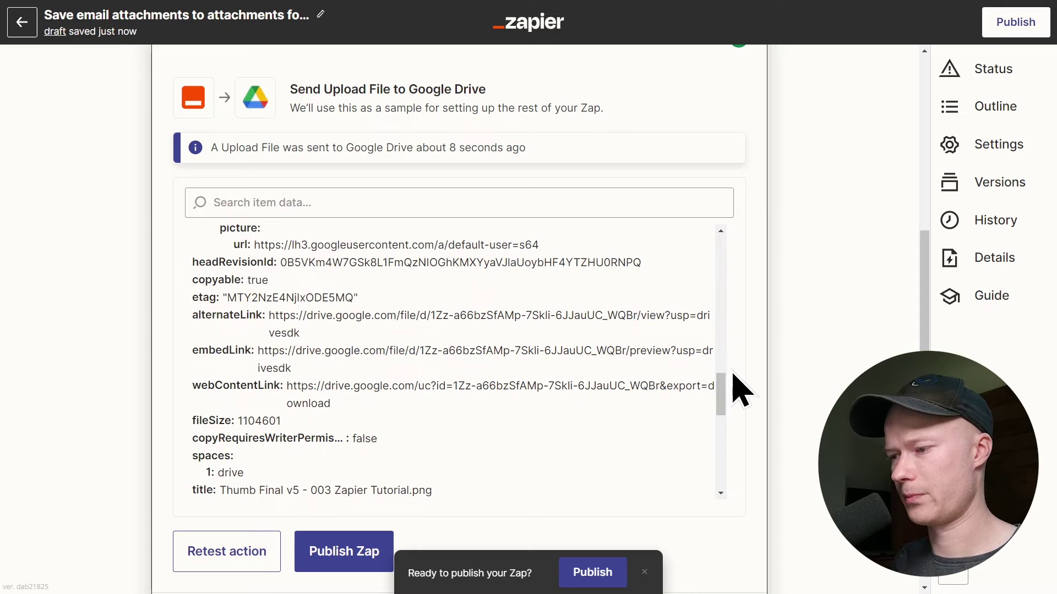
pyautogui.scroll(-1, 738, 388)
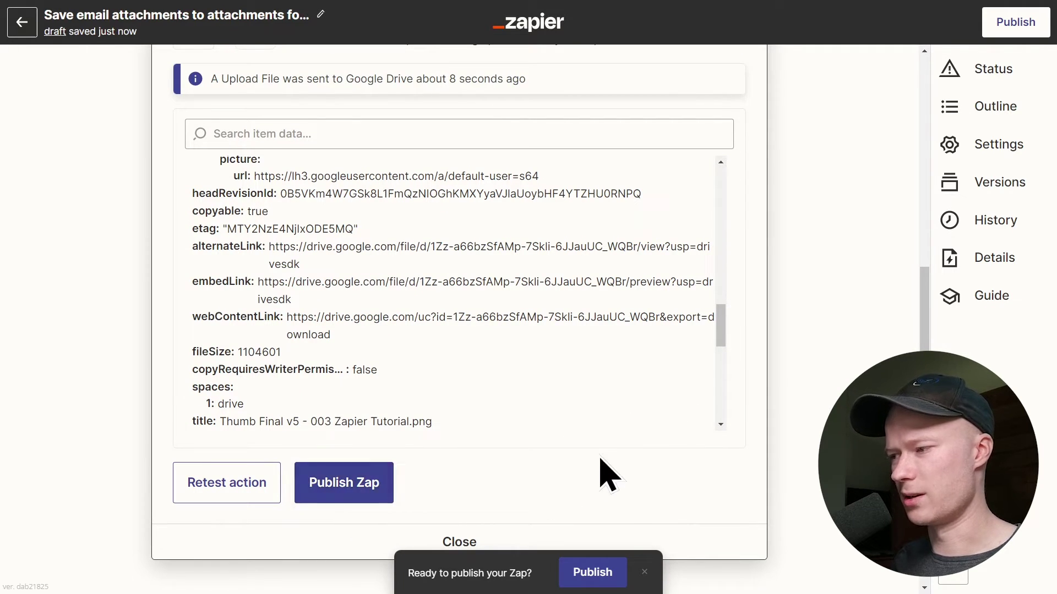
pyautogui.scroll(5, 751, 437)
pyautogui.scroll(1, 750, 436)
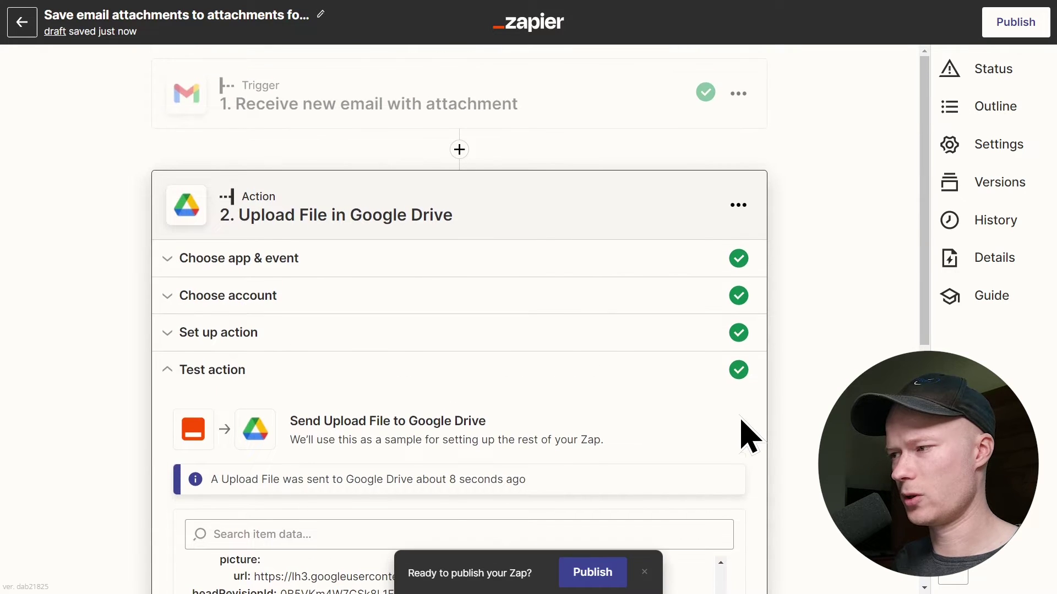
# Rename the Google Drive action step to "Save attached file to attachments folder"
pyautogui.click(738, 204)
pyautogui.click(692, 243)
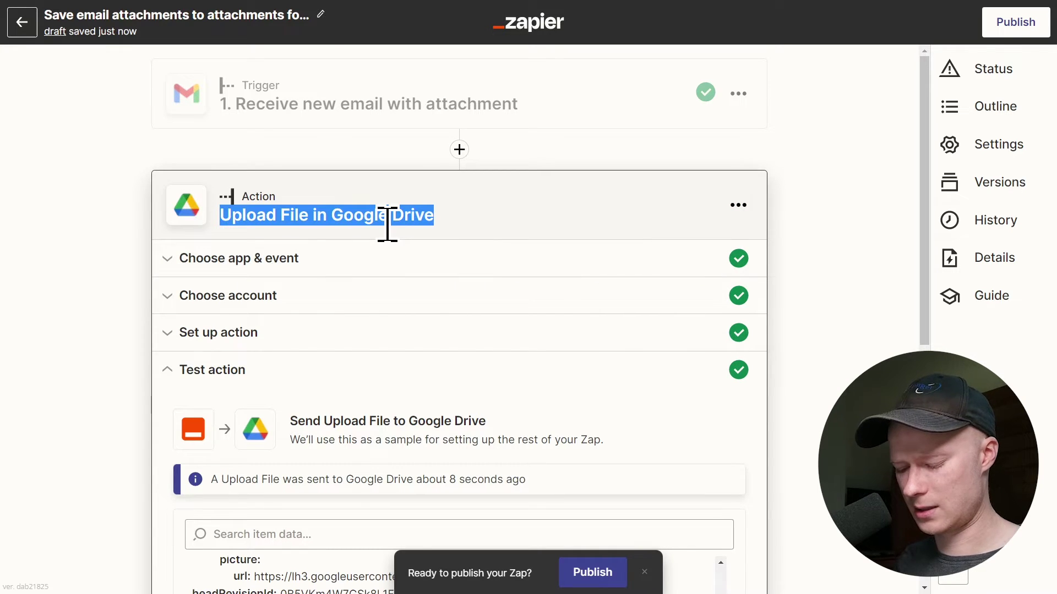
pyautogui.write('Save att')
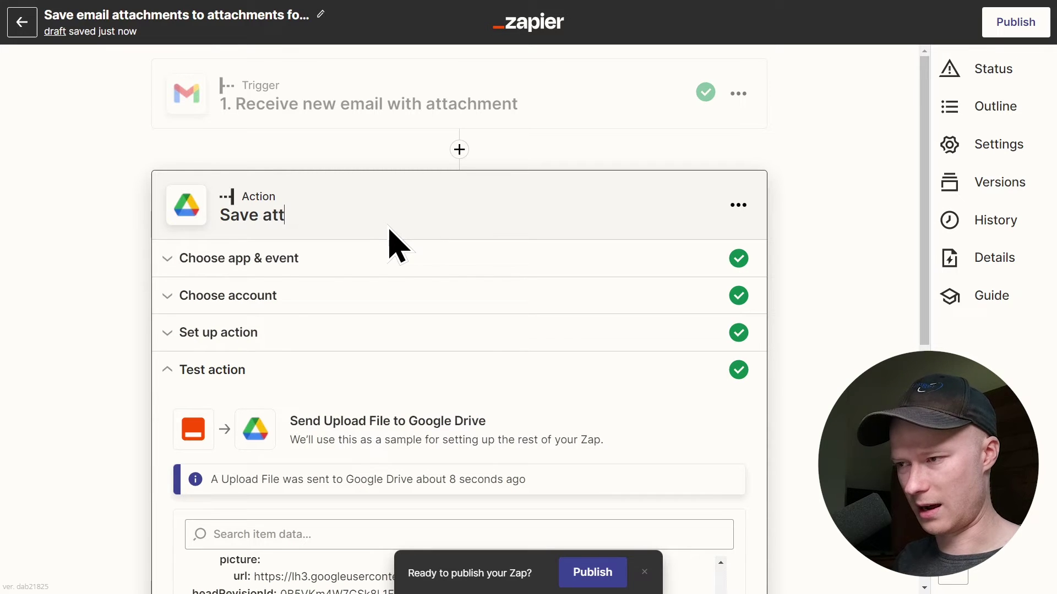
pyautogui.write('ached file to attachments folder')
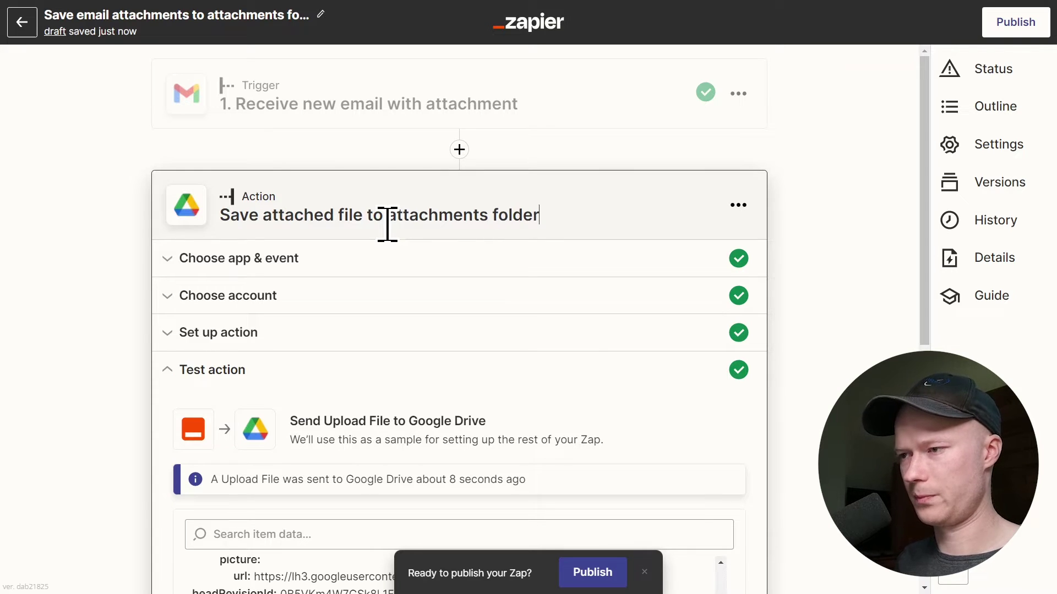
pyautogui.click(812, 224)
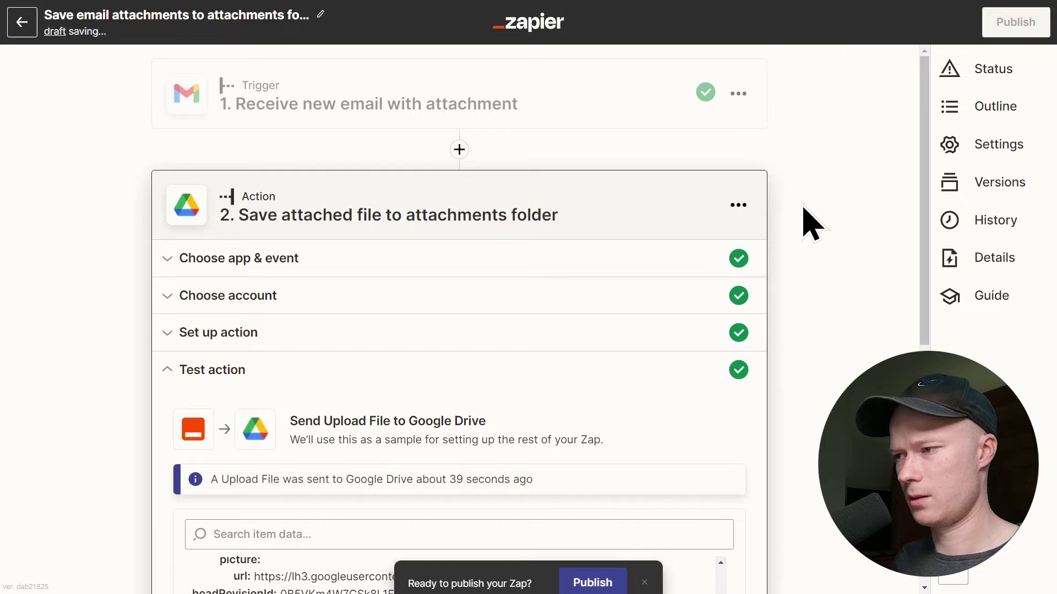
# Publish the finished Zap and confirm the publishing
pyautogui.scroll(-6, 402, 380)
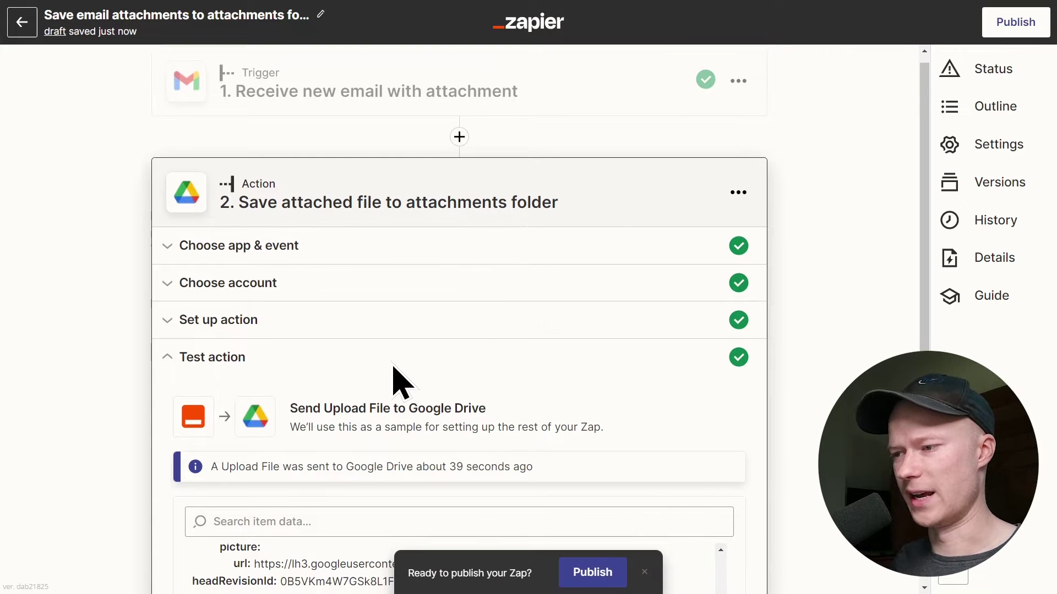
pyautogui.scroll(-3, 402, 380)
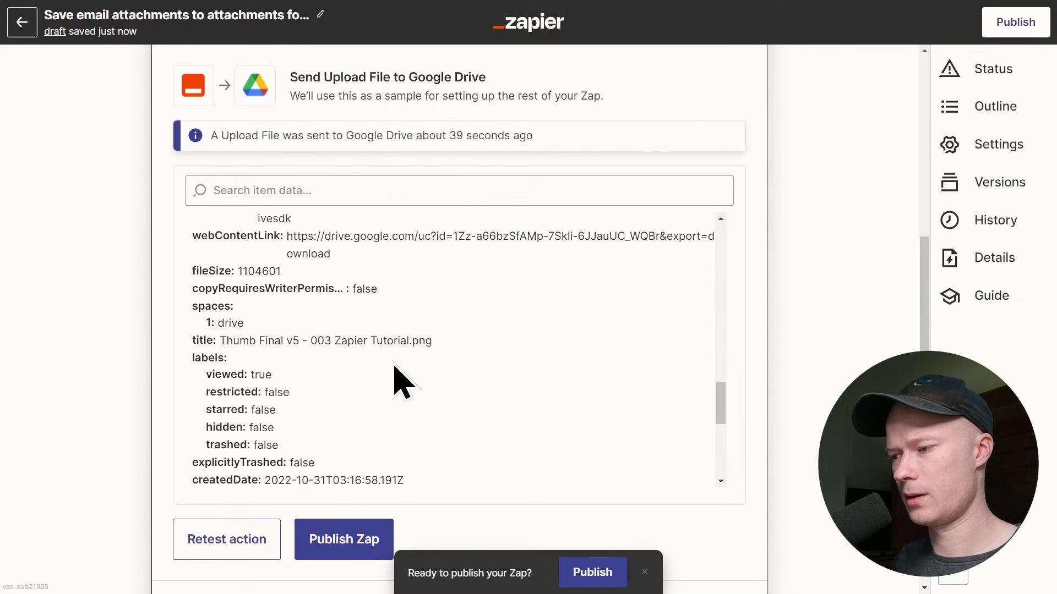
pyautogui.click(368, 539)
pyautogui.click(549, 319)
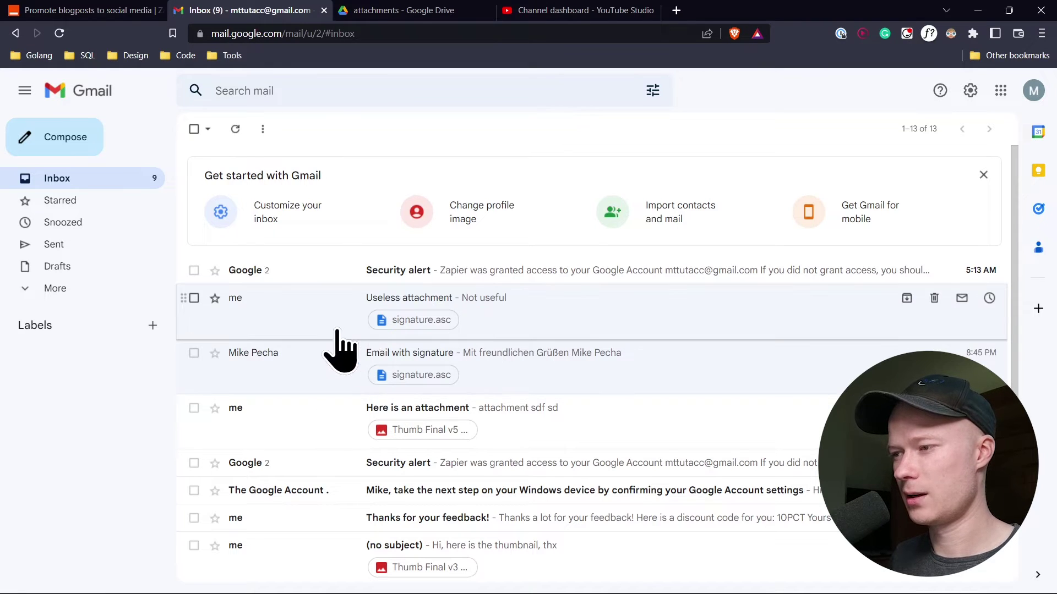
# In Gmail, compose an email to the account's own address with subject "Hello a new attachment" and body "asdasdsad"
pyautogui.click(83, 148)
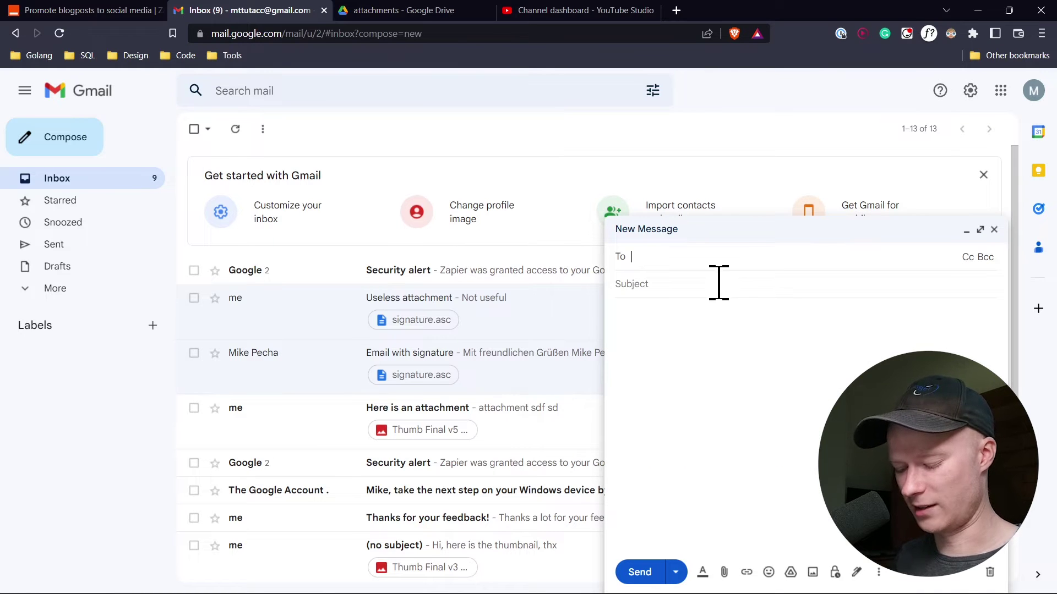
pyautogui.write('mc')
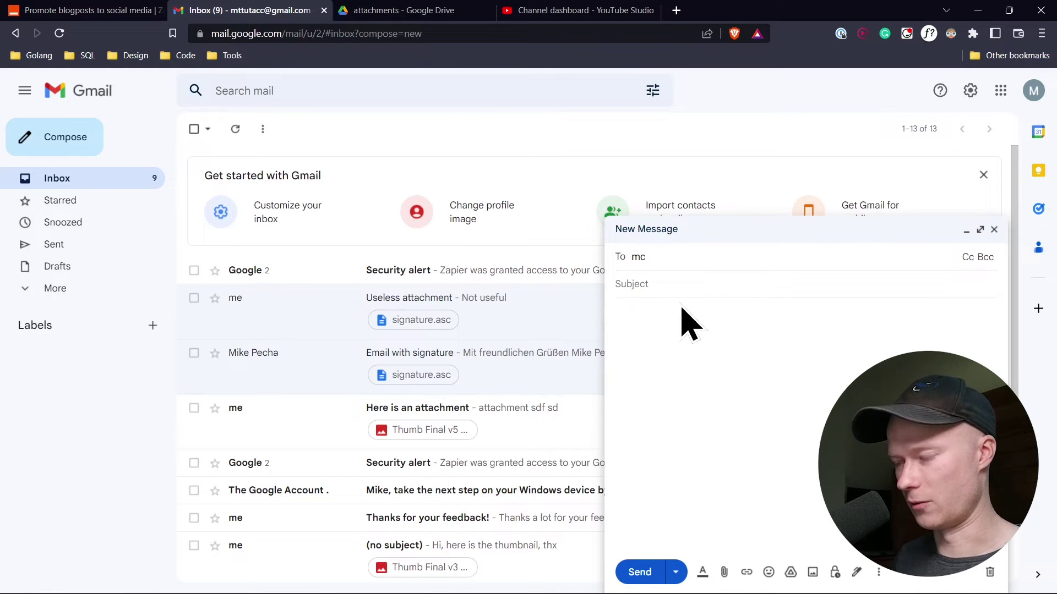
pyautogui.press('BackSpace')
pyautogui.click(721, 295)
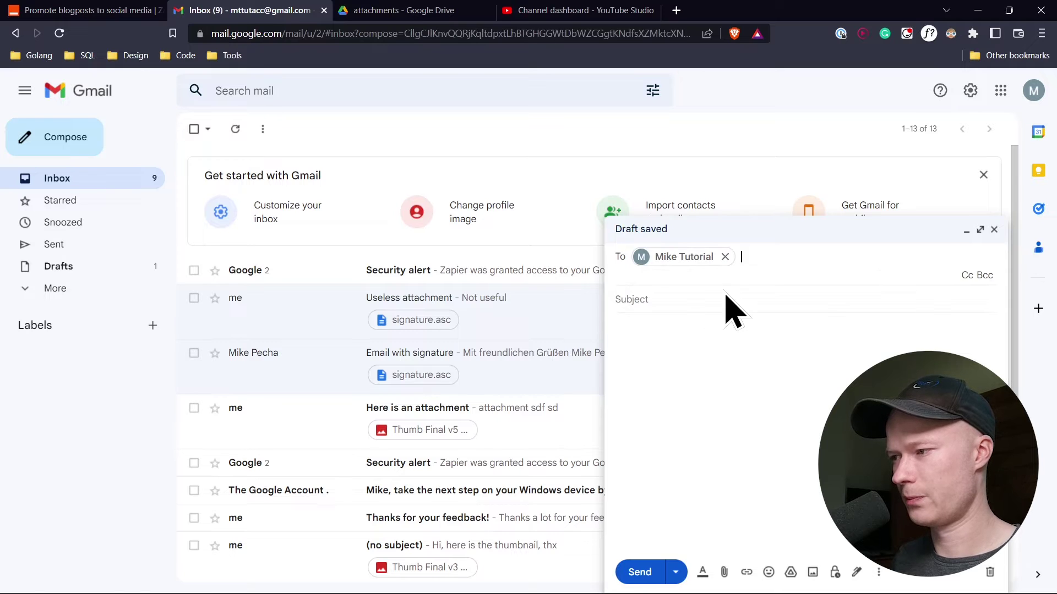
pyautogui.click(660, 282)
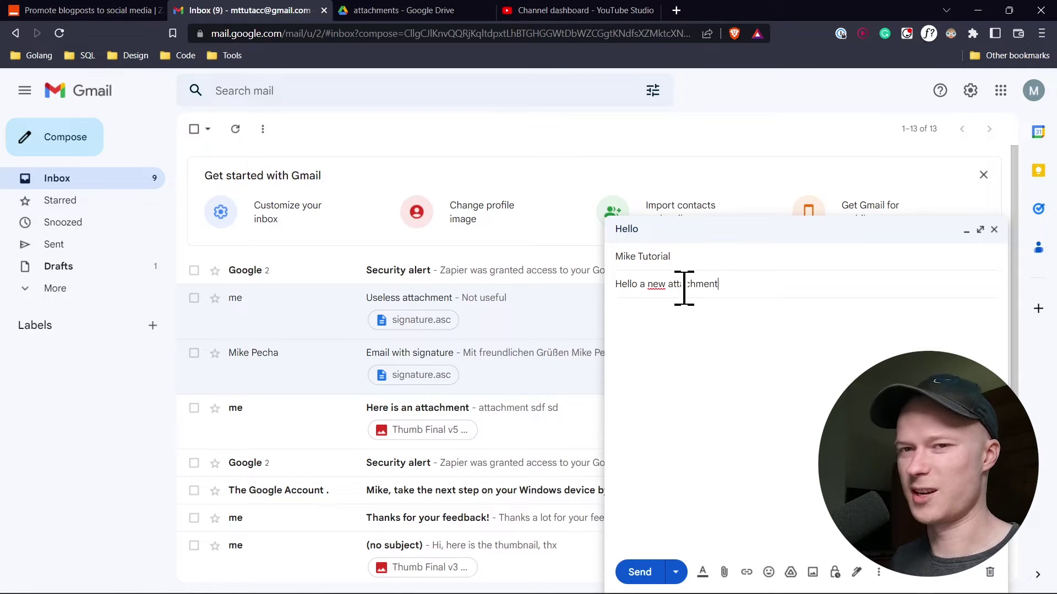
pyautogui.click(709, 338)
pyautogui.write('asdasdsad')
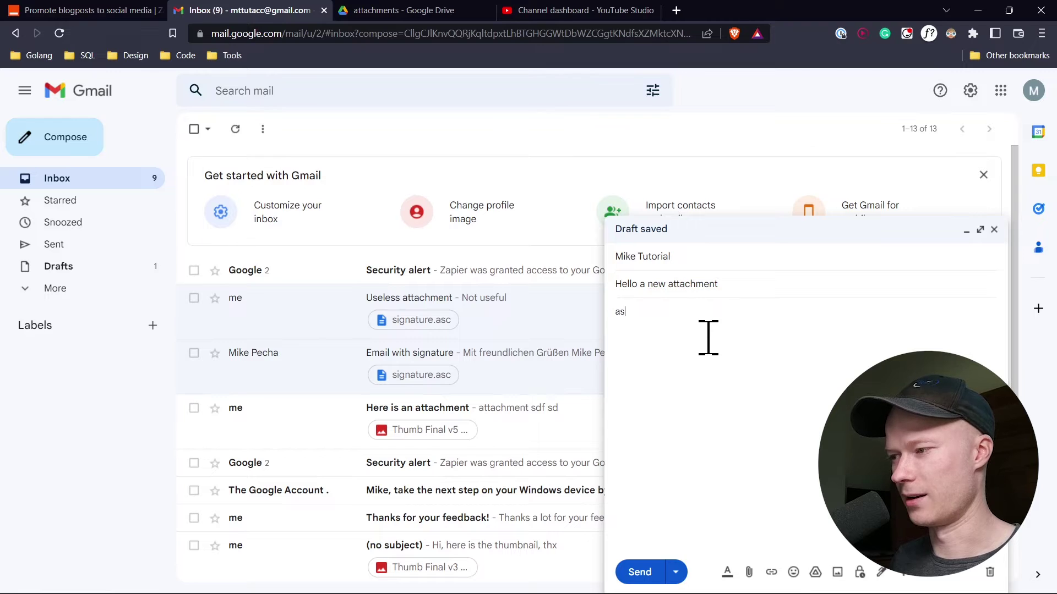
# Attach the file Thumb Final v5 - 003 Zapier Tutorial.png to the email and send it
pyautogui.click(749, 573)
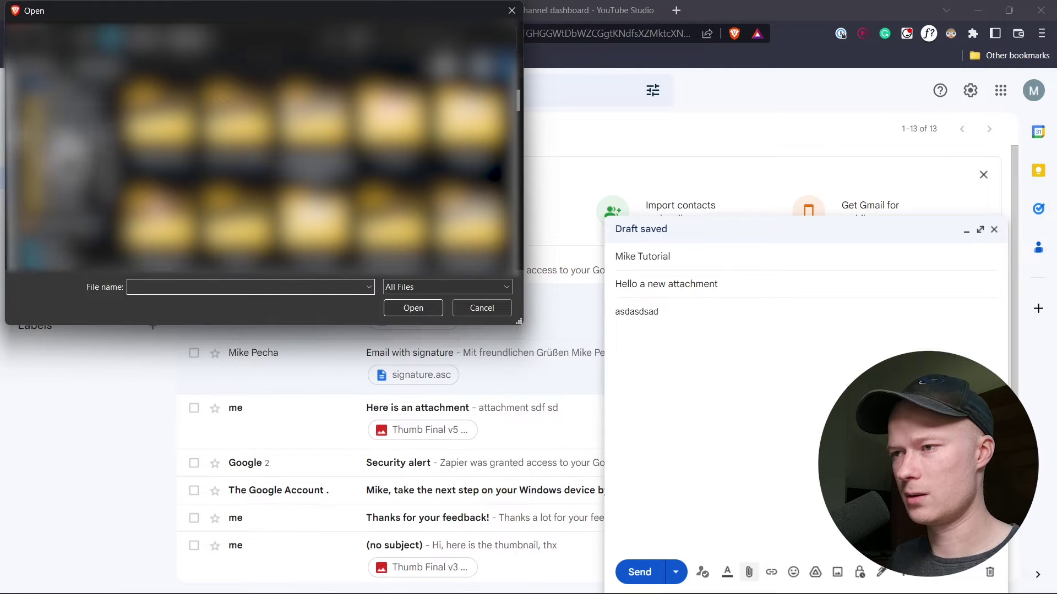
pyautogui.click(66, 157)
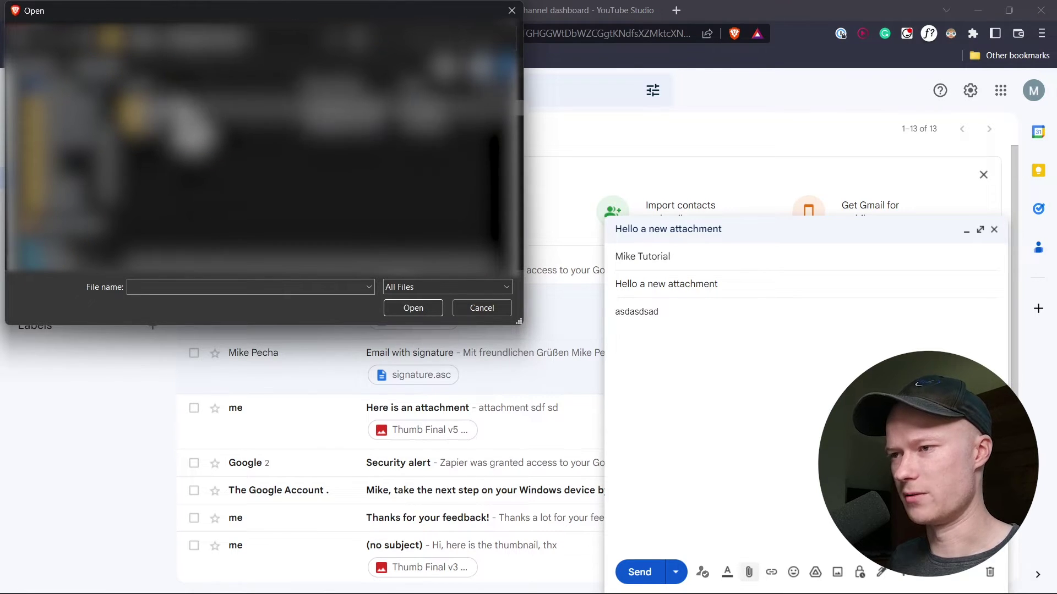
pyautogui.doubleClick(182, 118)
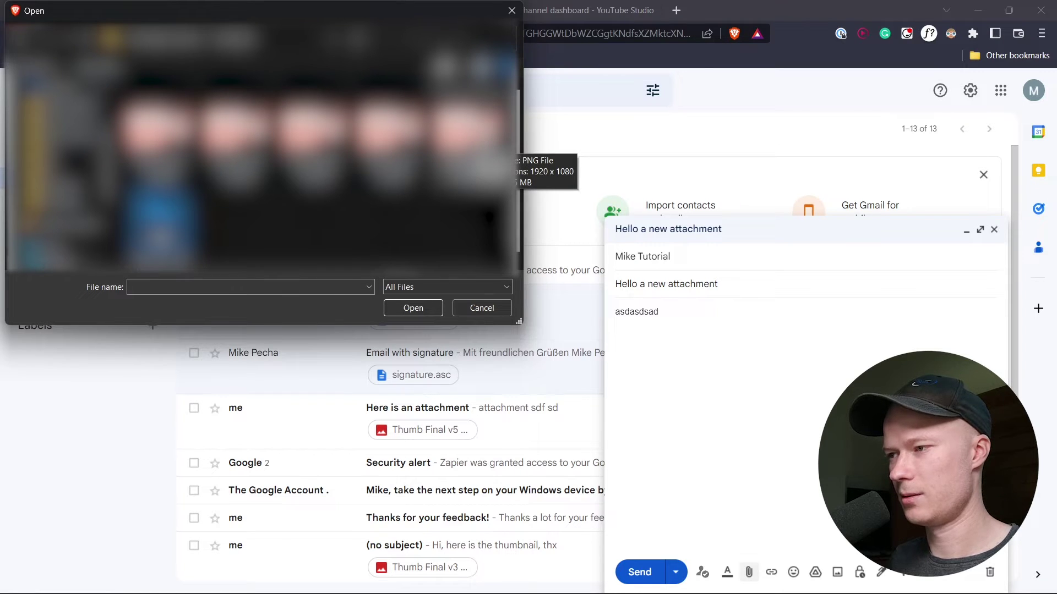
pyautogui.click(496, 144)
pyautogui.click(427, 309)
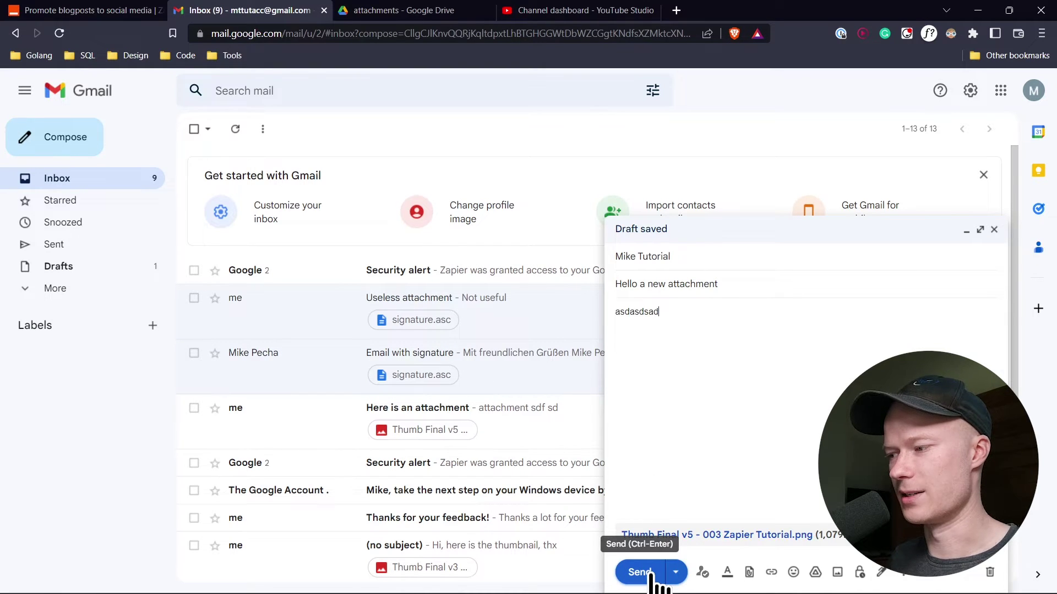
pyautogui.click(650, 573)
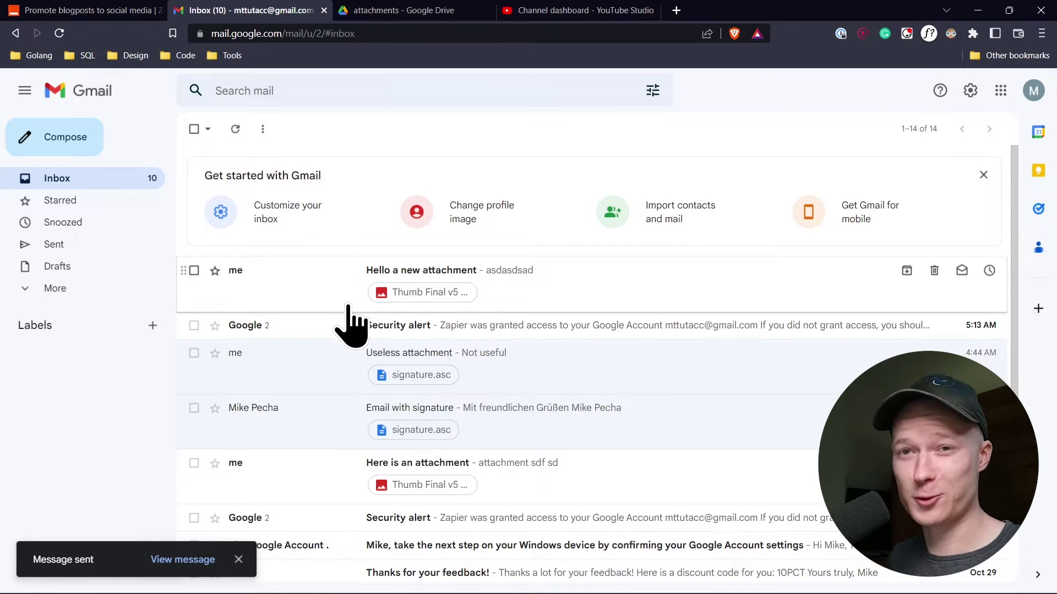
# Check the attachments folder in Google Drive, and return to the Zaps overview in Zapier, dismissing the subfolders pop-up
pyautogui.click(407, 10)
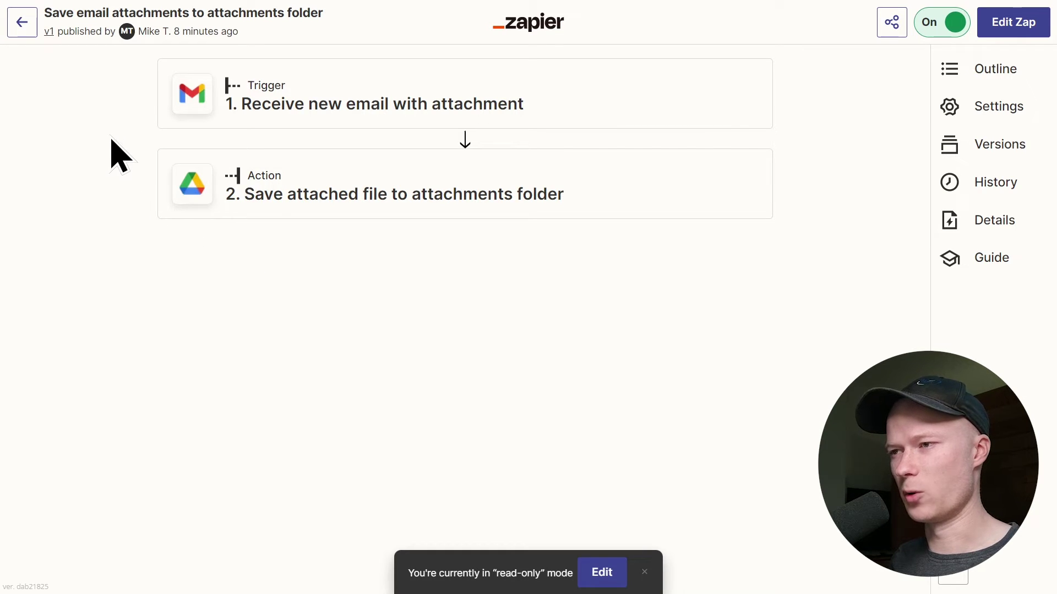
pyautogui.click(23, 24)
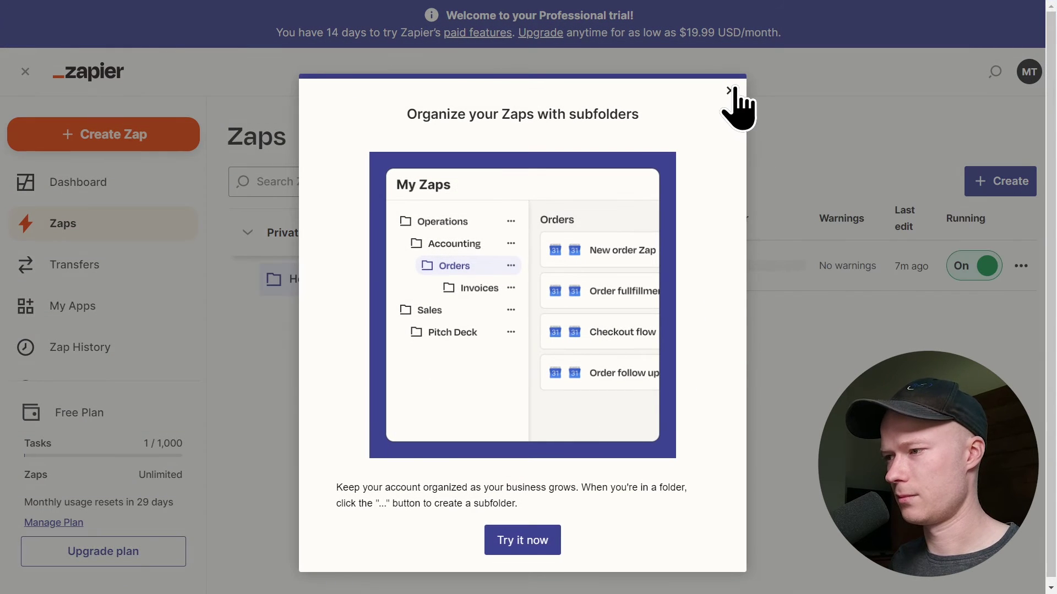
pyautogui.click(733, 92)
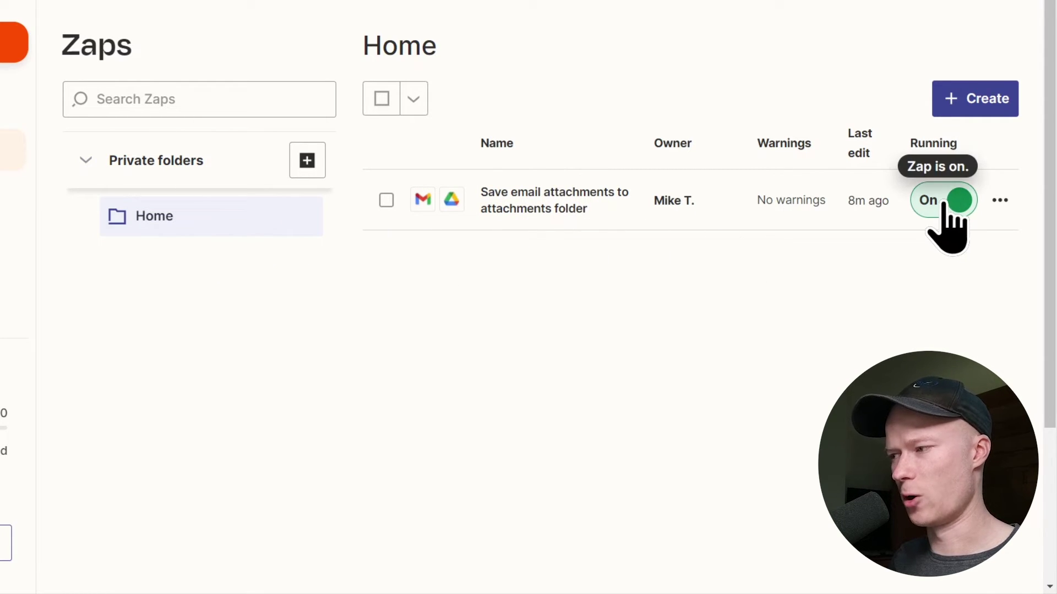
# Examine the management options available for the published Zap in the Home folder, and close them without choosing any
pyautogui.click(1000, 201)
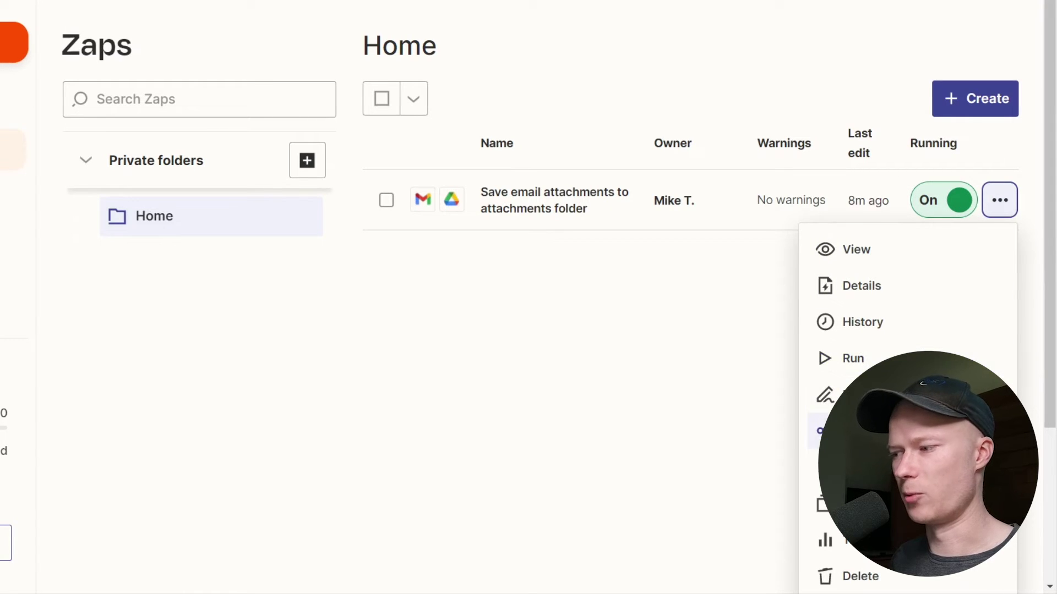
pyautogui.click(668, 394)
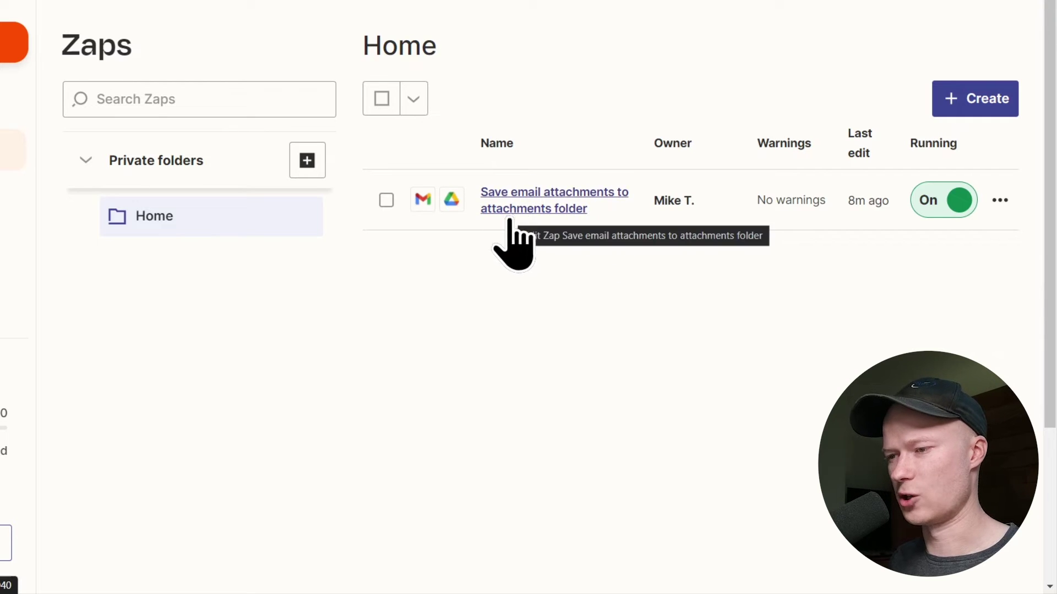
pyautogui.scroll(1, 497, 347)
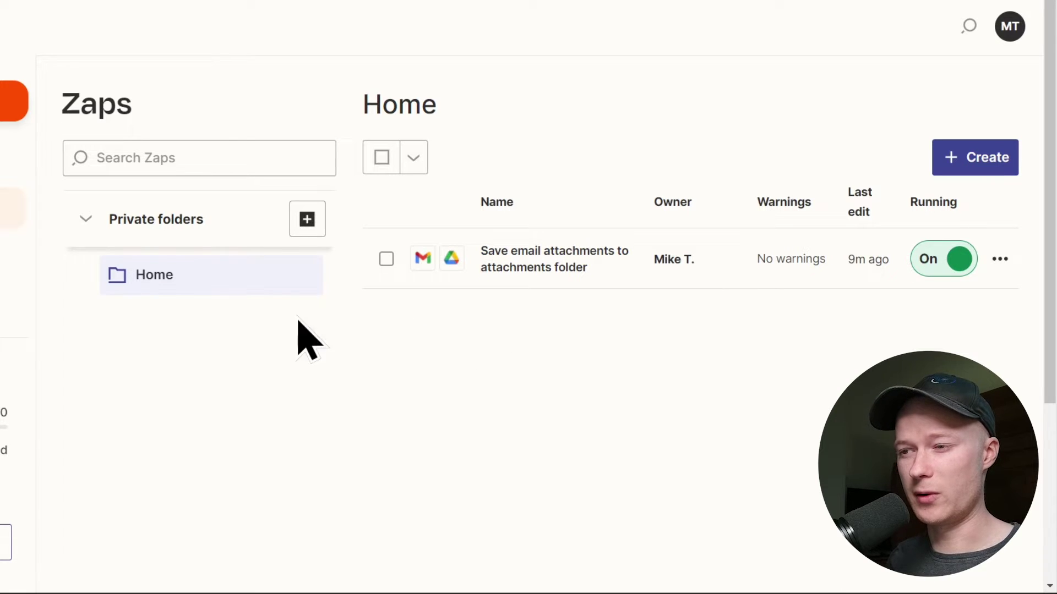
# Open the Explore page from the Zaps overview and go on to the directory of app integrations
pyautogui.scroll(-2, 8, 248)
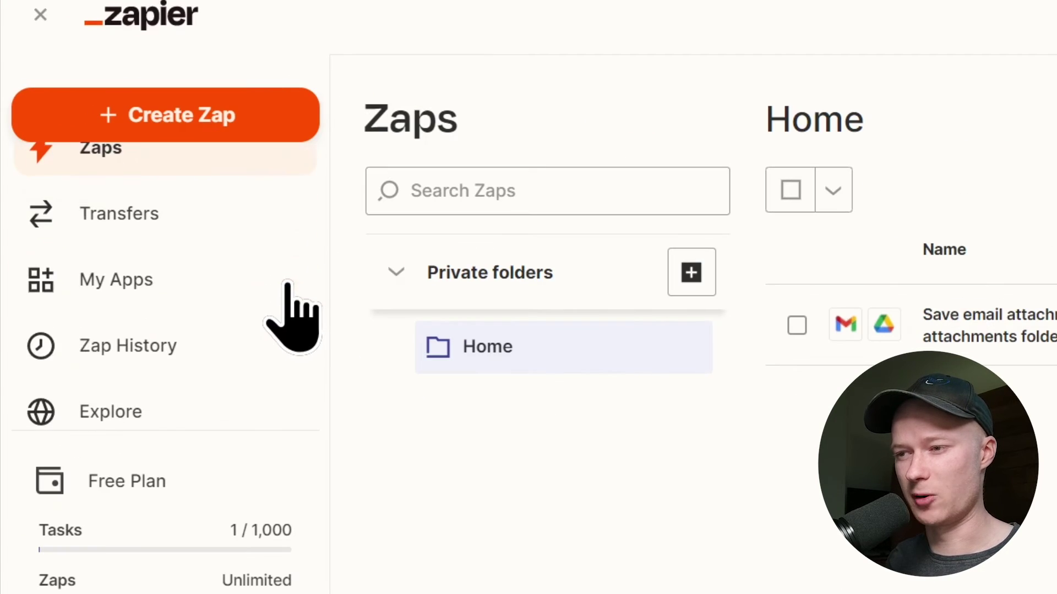
pyautogui.scroll(-2, 267, 275)
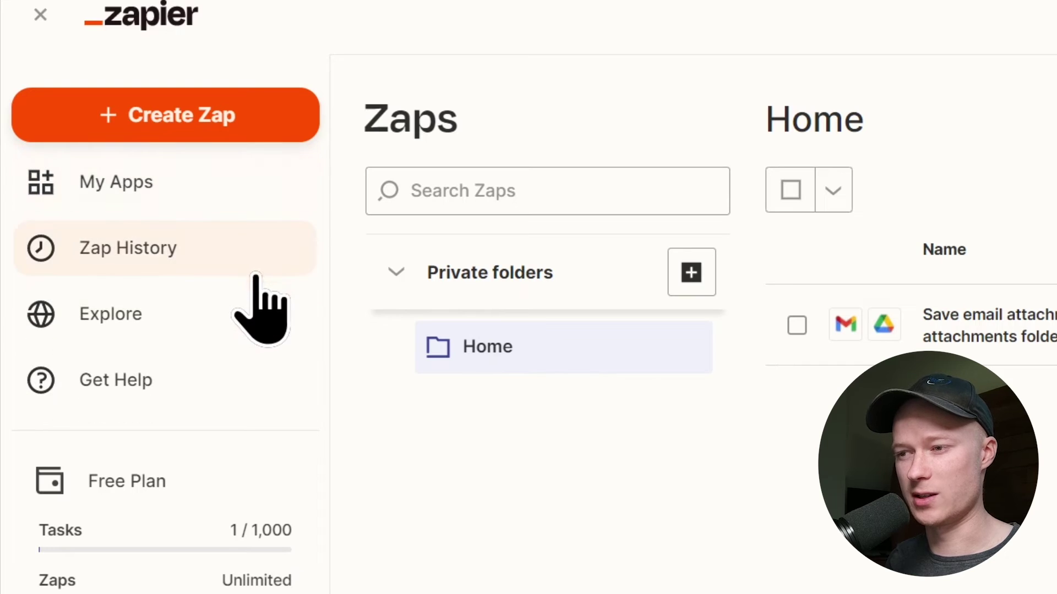
pyautogui.click(194, 321)
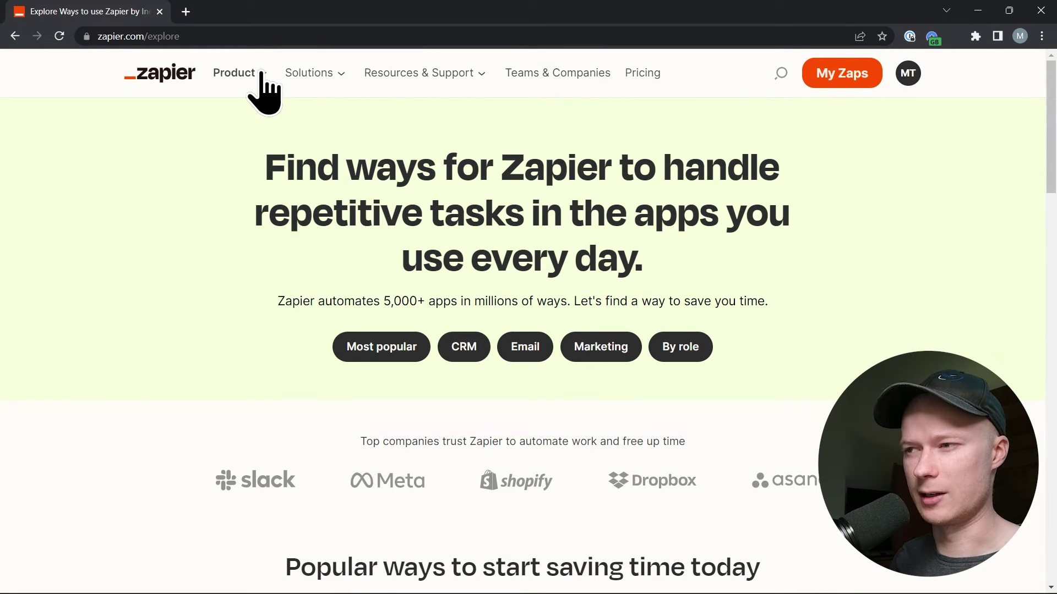
pyautogui.click(258, 75)
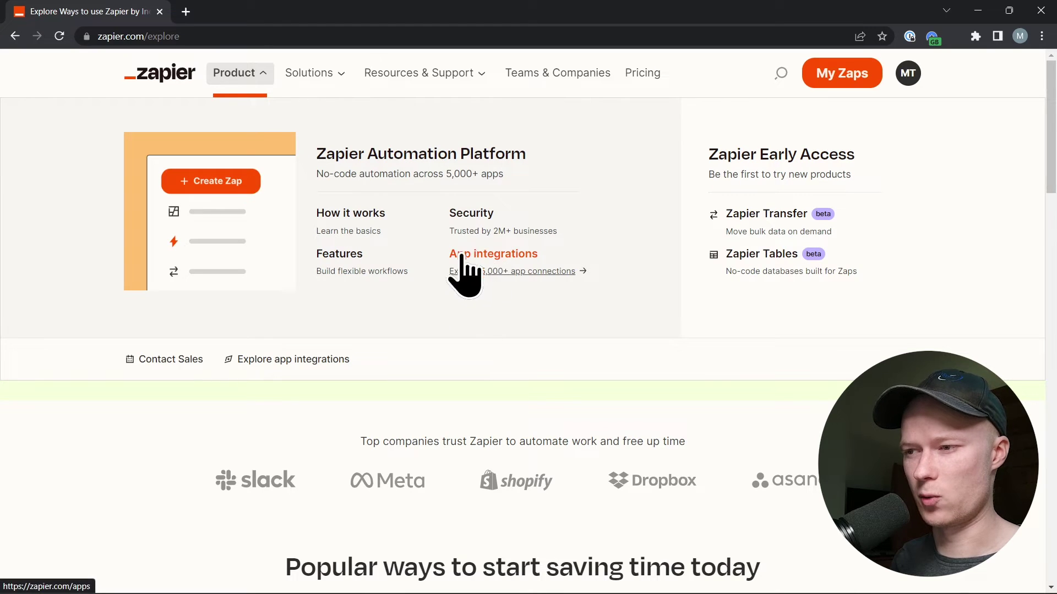
pyautogui.click(293, 363)
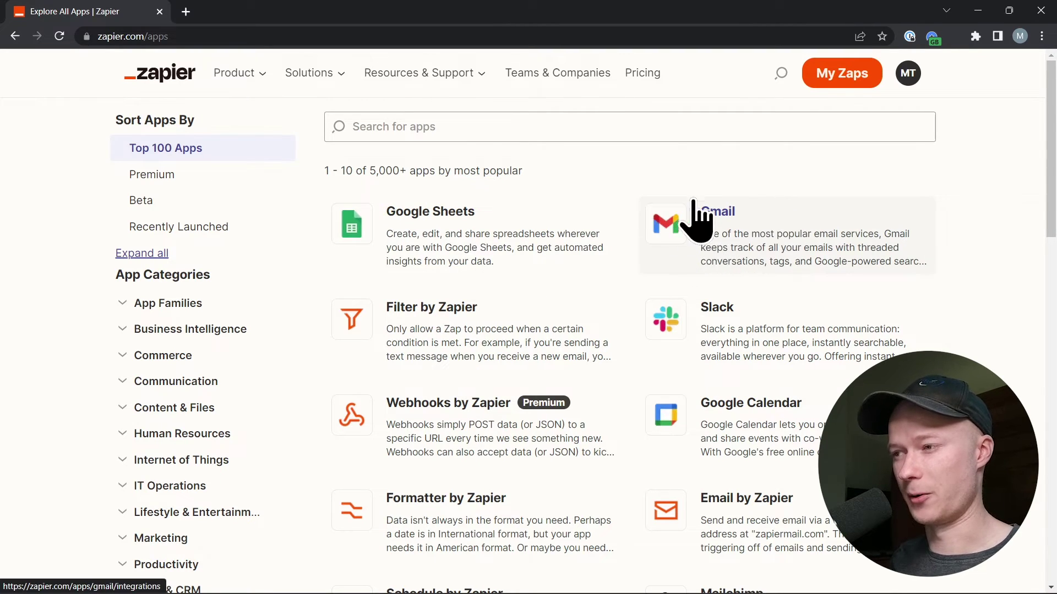
# Browse the most popular apps, search the directory for "zoom" and open the Zoom integrations page
pyautogui.scroll(-3, 193, 347)
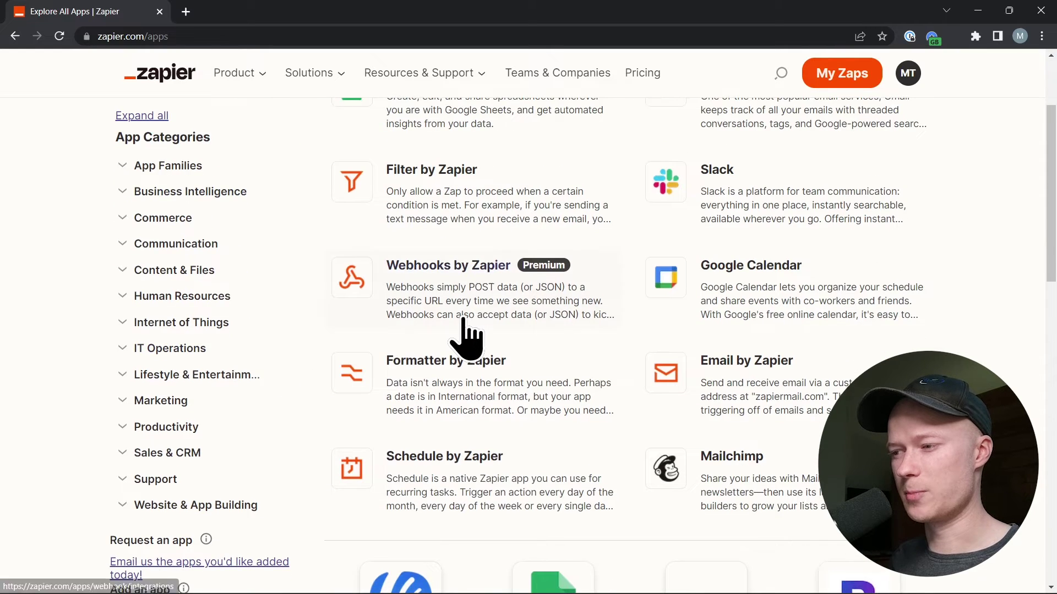
pyautogui.scroll(3, 464, 341)
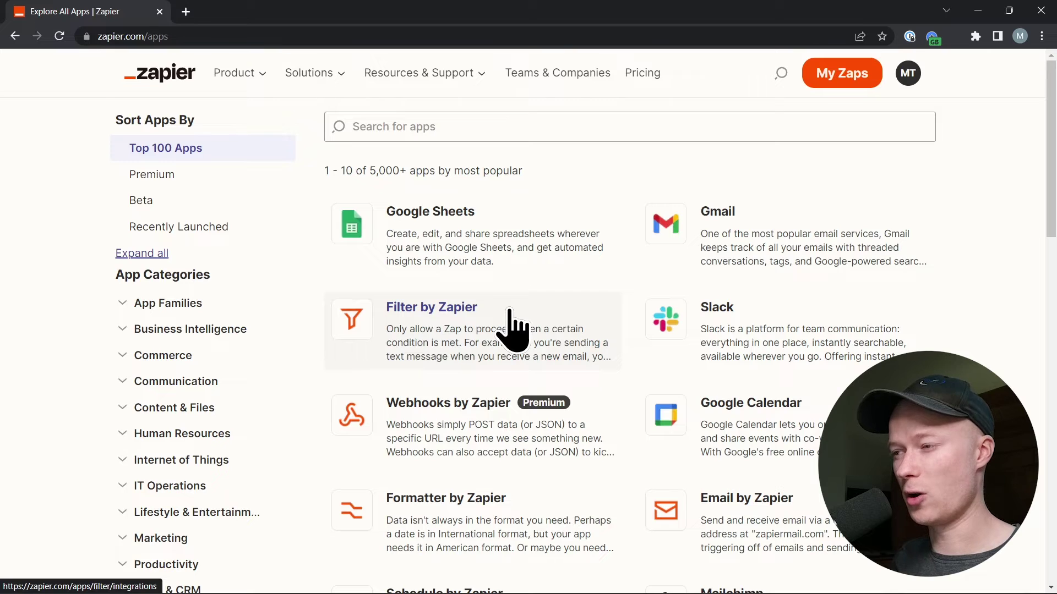
pyautogui.scroll(-3, 512, 330)
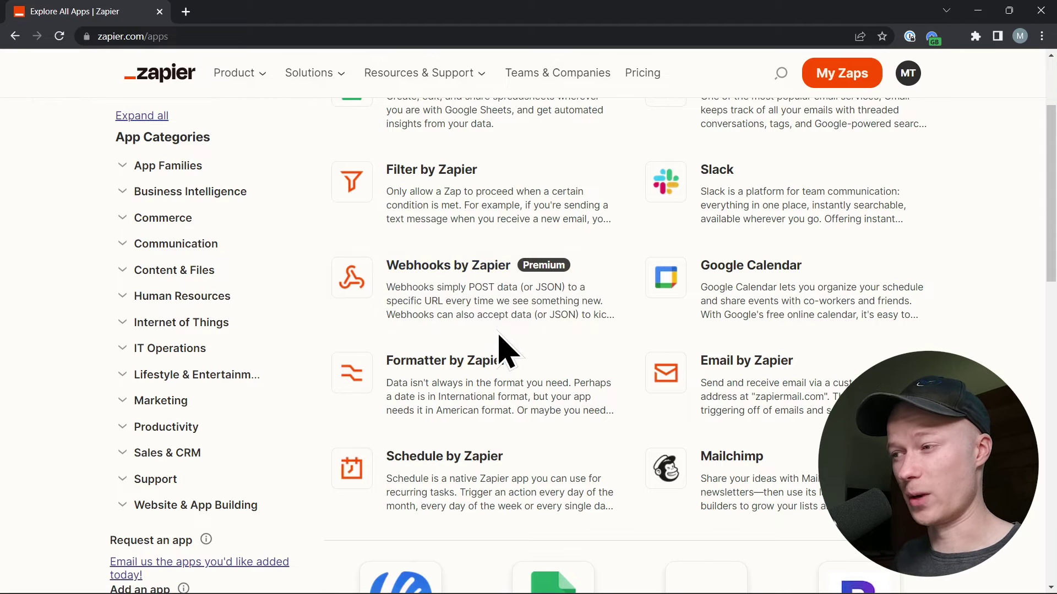
pyautogui.scroll(3, 512, 346)
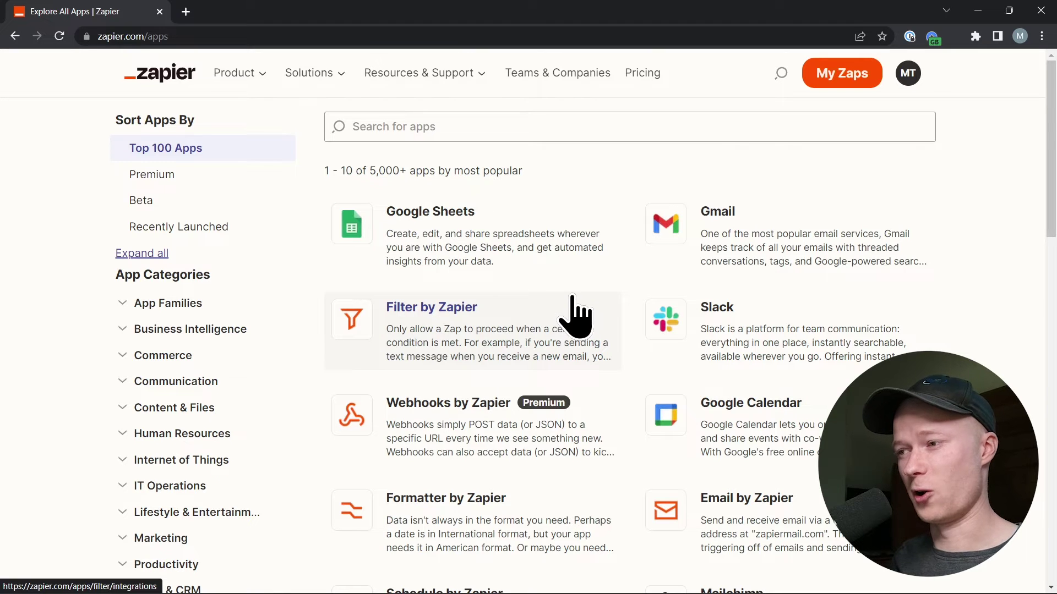
pyautogui.scroll(-5, 549, 347)
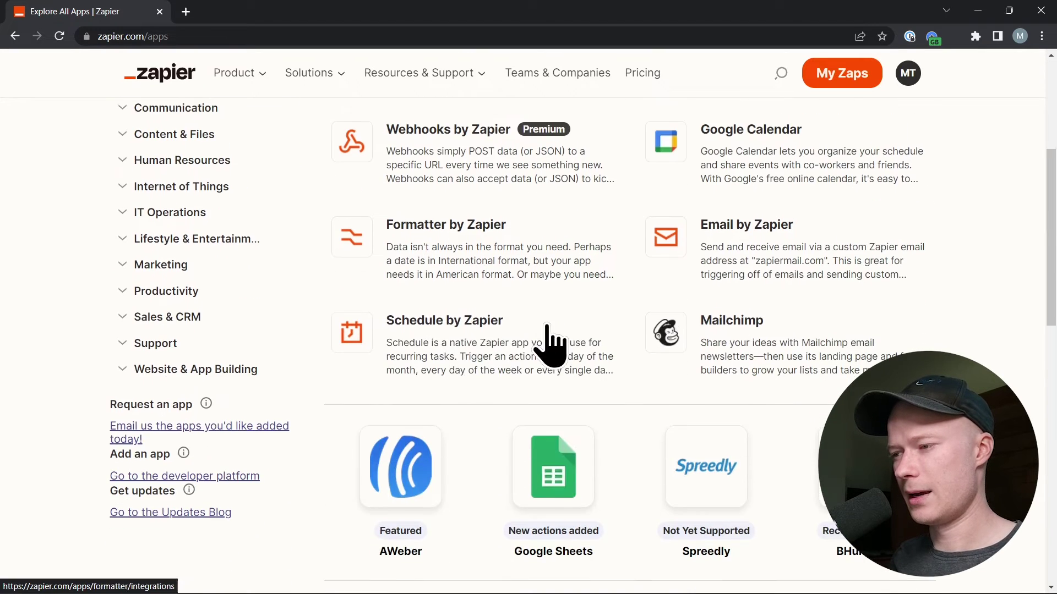
pyautogui.scroll(5, 495, 296)
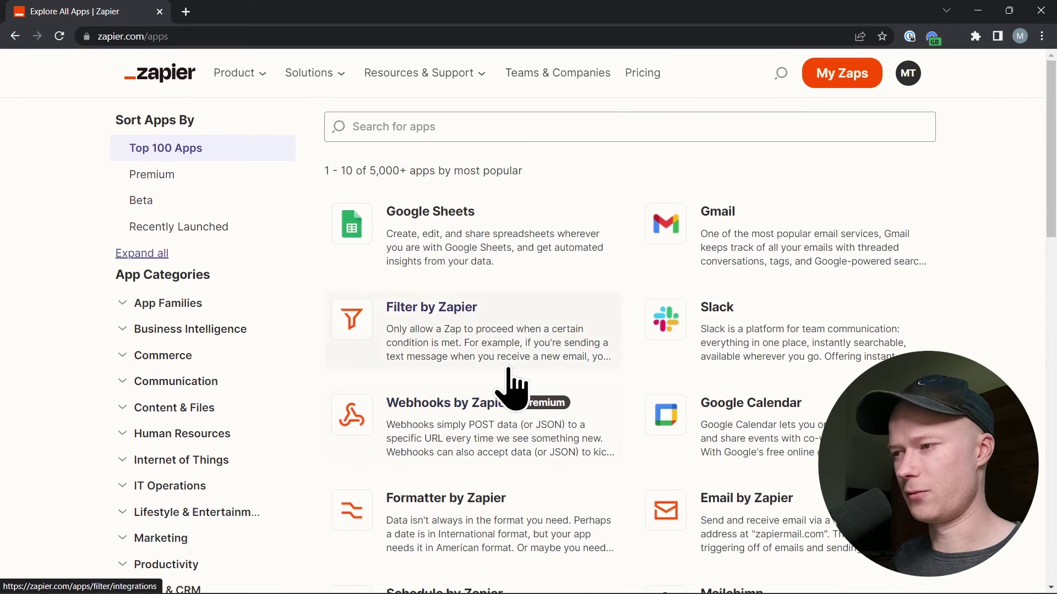
pyautogui.click(419, 126)
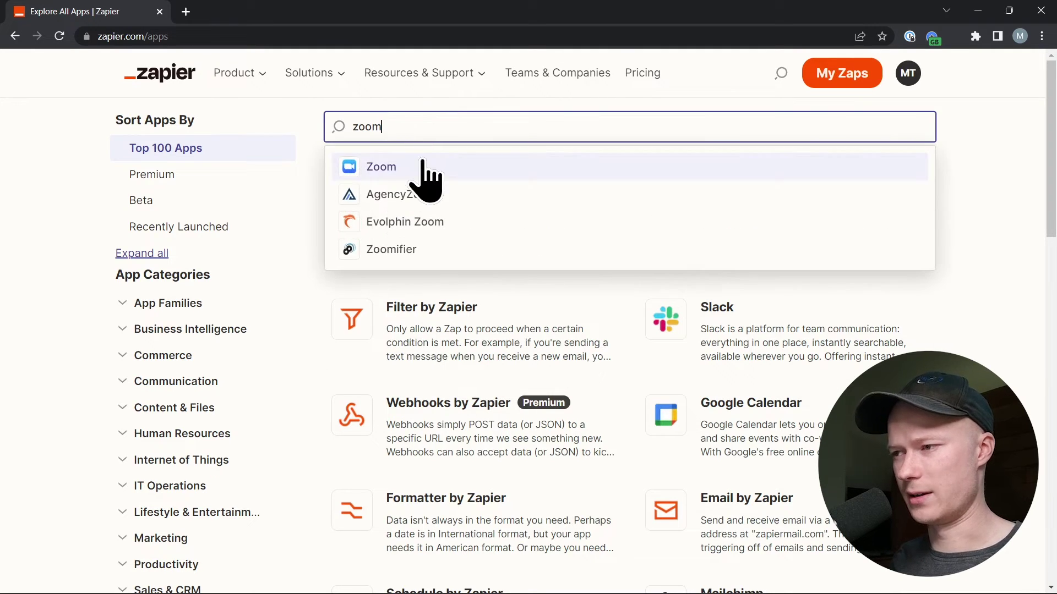
pyautogui.click(393, 170)
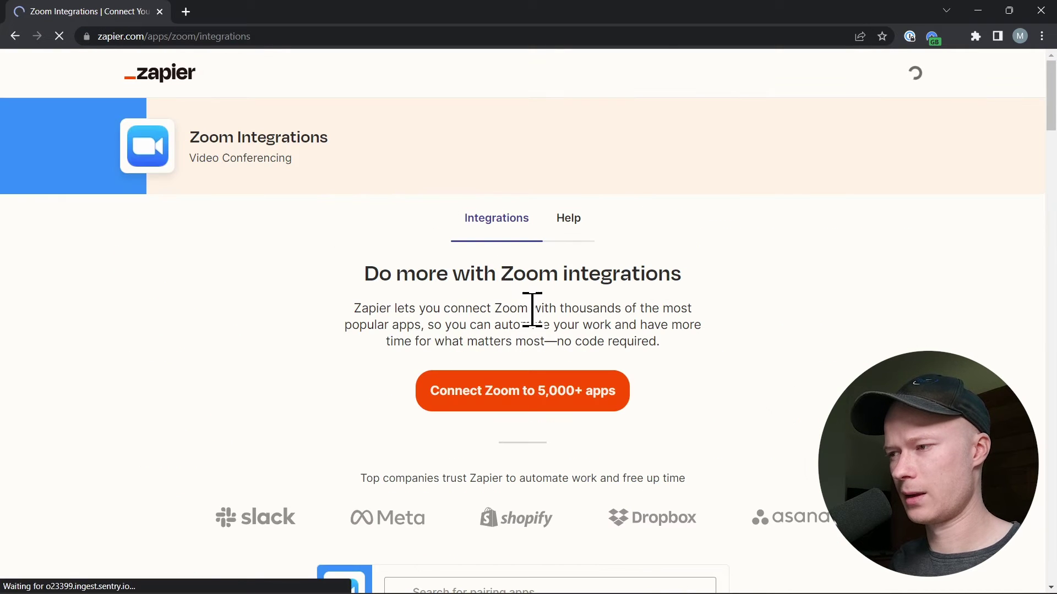
# Examine the apps that pair with Zoom and the popular Zoom workflow templates on its integrations page
pyautogui.scroll(-15, 468, 281)
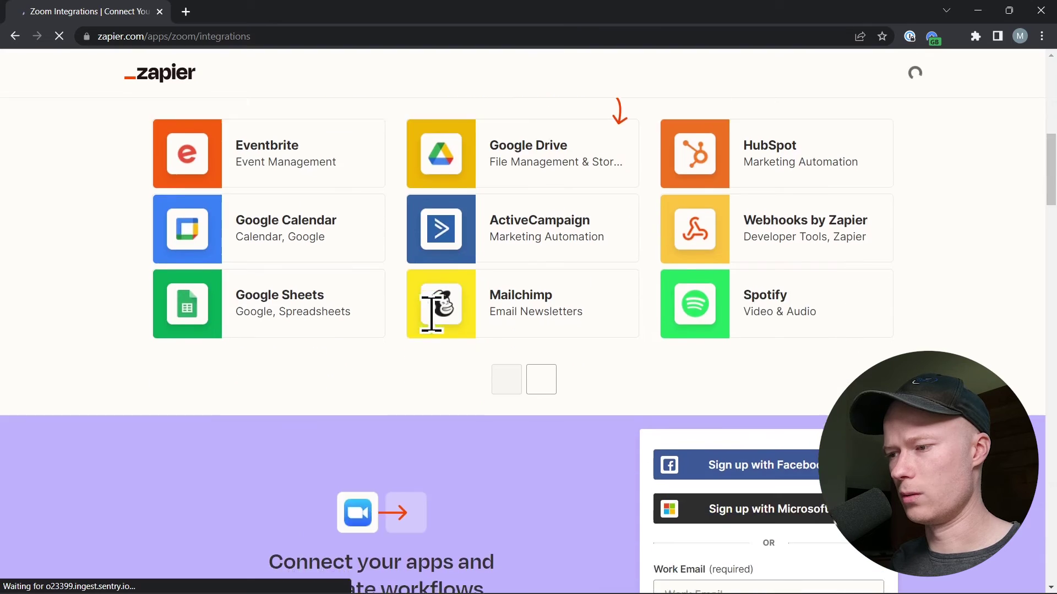
pyautogui.scroll(-12, 433, 320)
pyautogui.scroll(4, 418, 366)
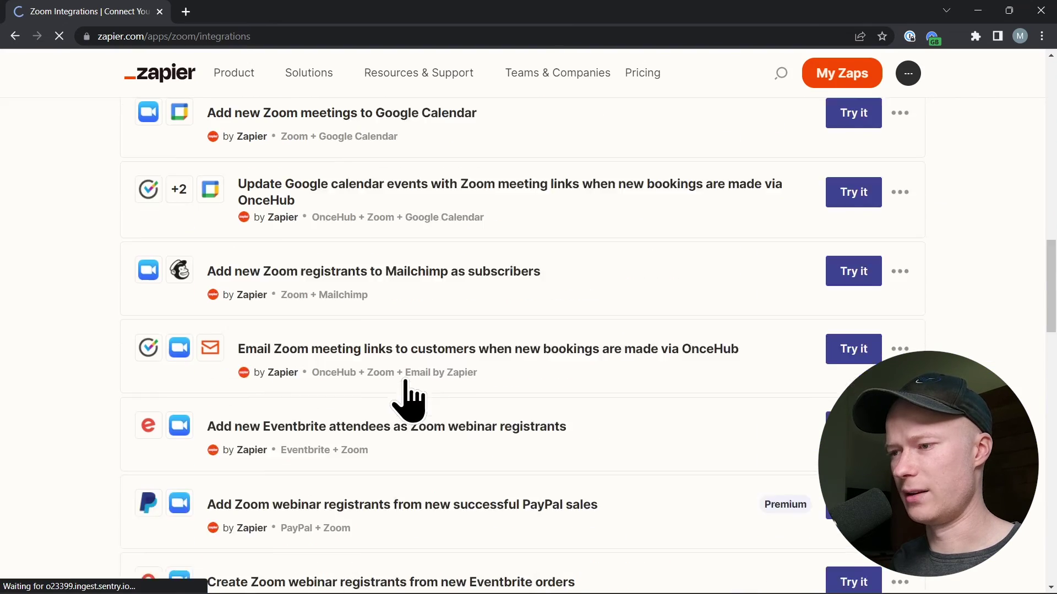
pyautogui.scroll(4, 345, 333)
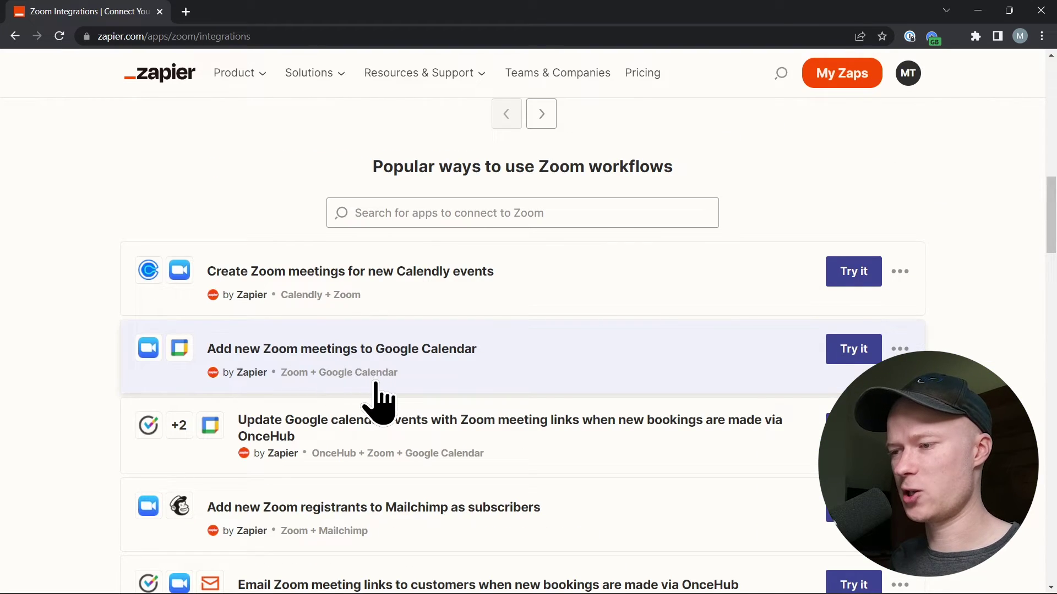
pyautogui.scroll(-2, 379, 388)
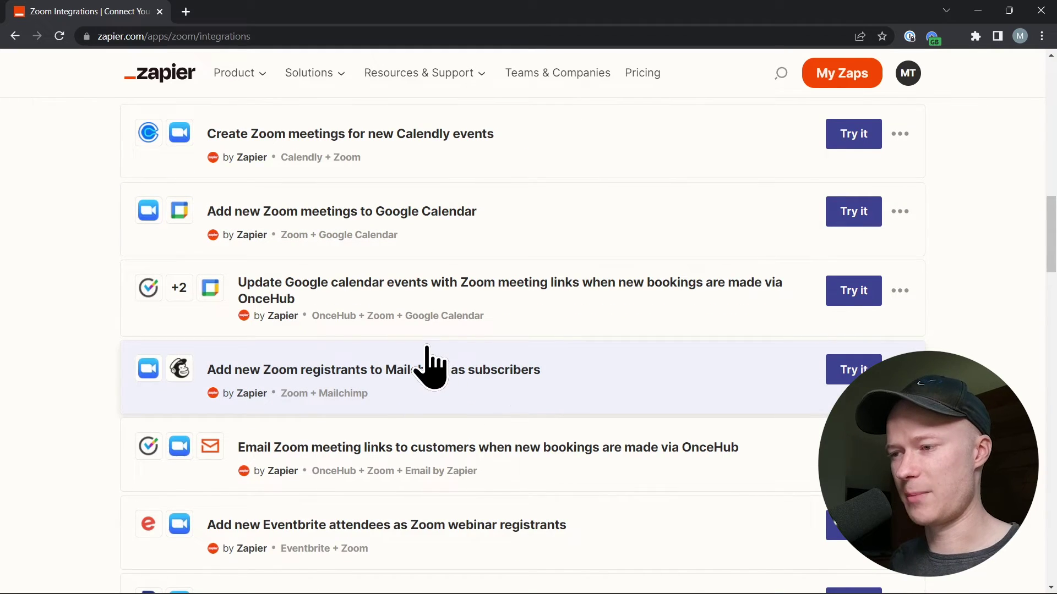
pyautogui.scroll(-5, 413, 374)
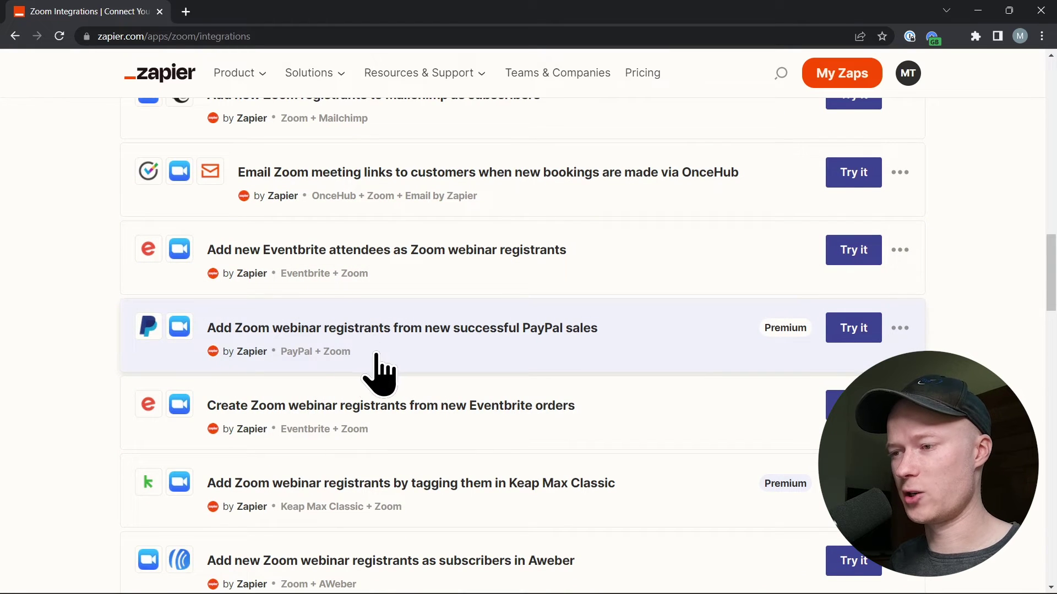
pyautogui.scroll(-12, 376, 355)
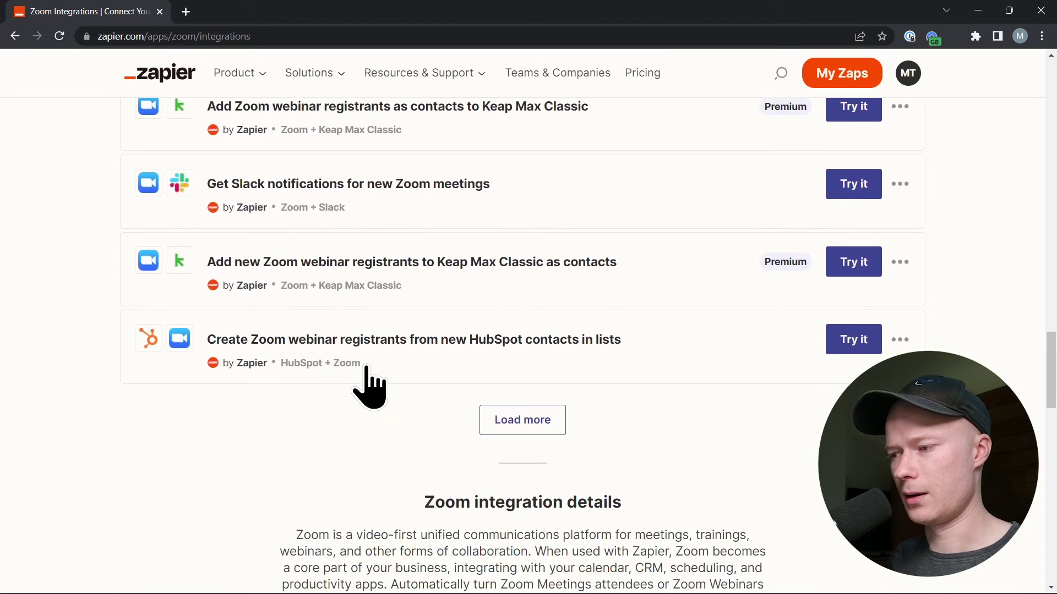
# Review Zoom's supported triggers and actions, and filter the list to show Triggers only
pyautogui.scroll(-10, 370, 386)
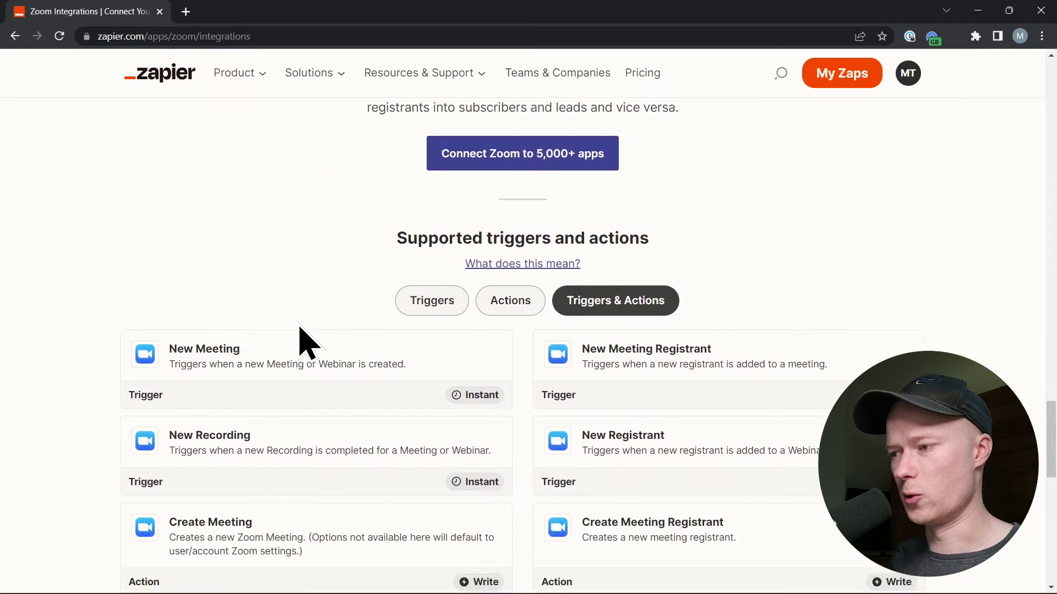
pyautogui.scroll(-2, 413, 355)
pyautogui.scroll(3, 414, 364)
pyautogui.click(416, 368)
pyautogui.scroll(-3, 416, 363)
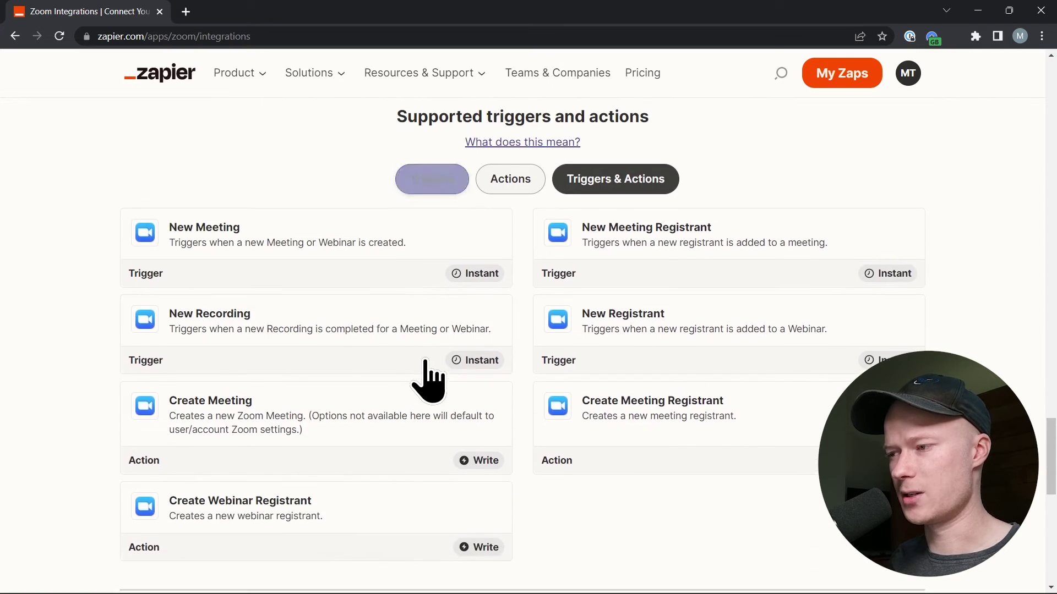
pyautogui.scroll(2, 427, 379)
pyautogui.scroll(-1, 464, 390)
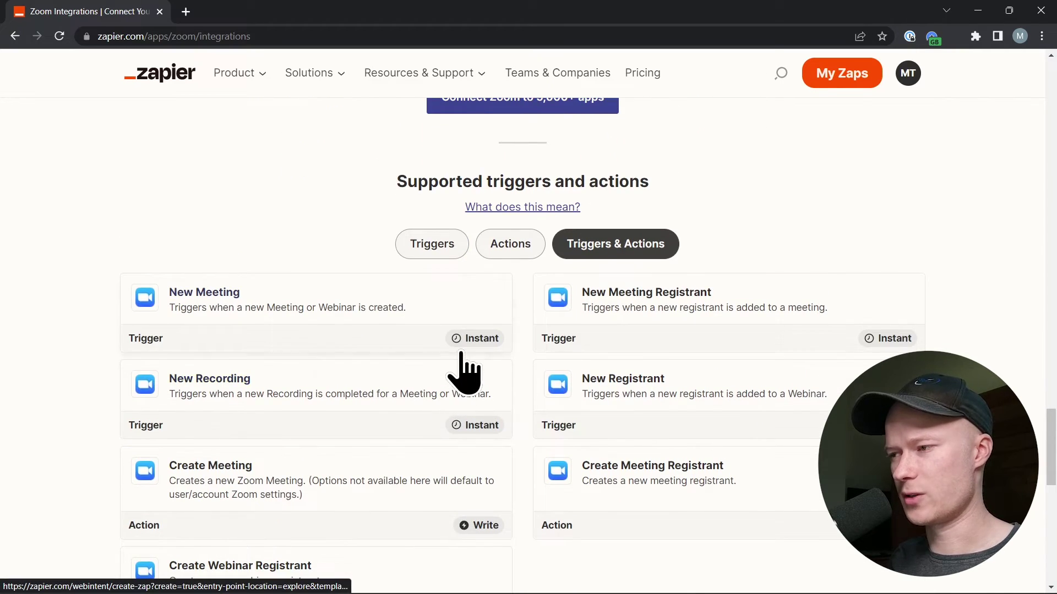
pyautogui.scroll(-1, 457, 357)
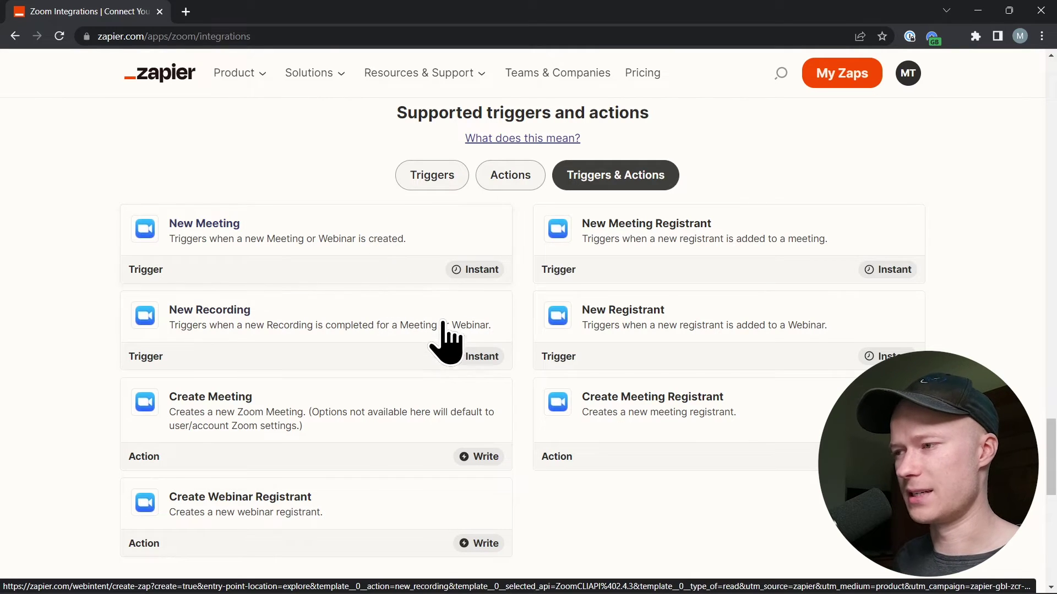
pyautogui.click(447, 181)
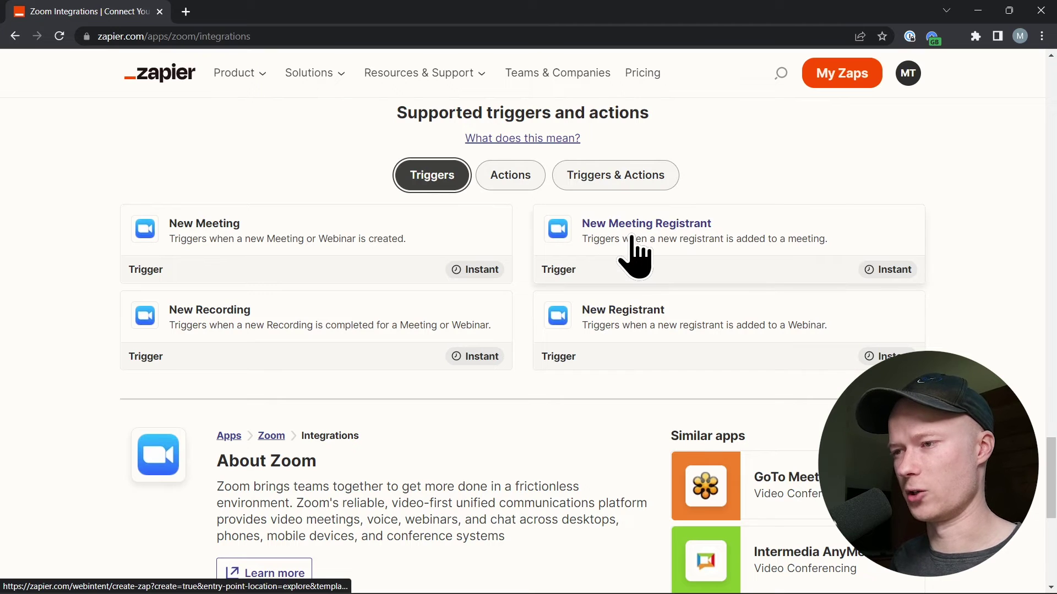
# Filter Zoom's supported list to Actions, compare it with Triggers, and return to the Actions to examine them
pyautogui.click(510, 177)
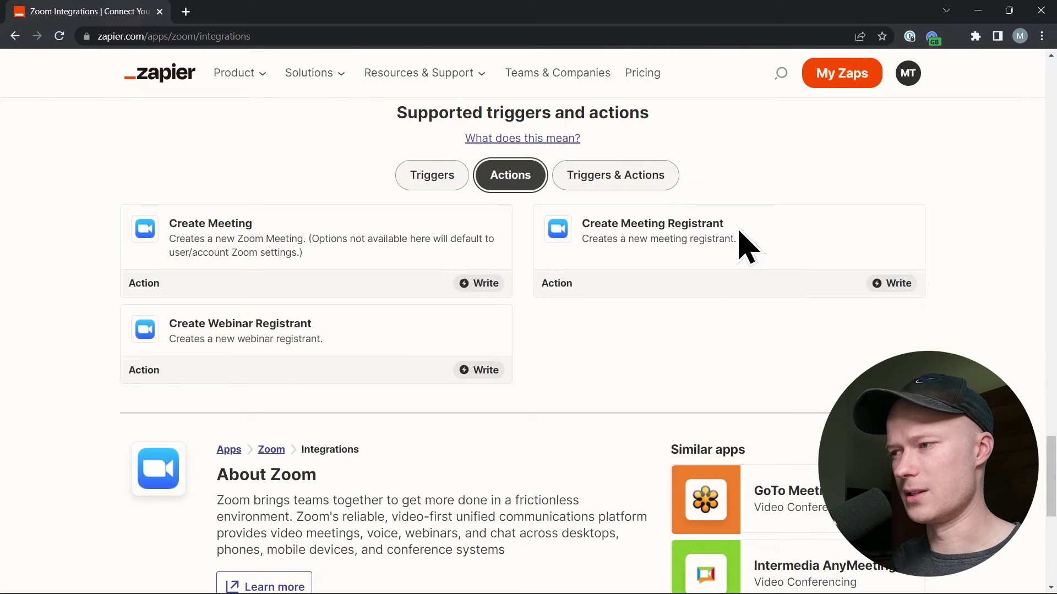
pyautogui.scroll(2, 592, 292)
pyautogui.scroll(-1, 586, 267)
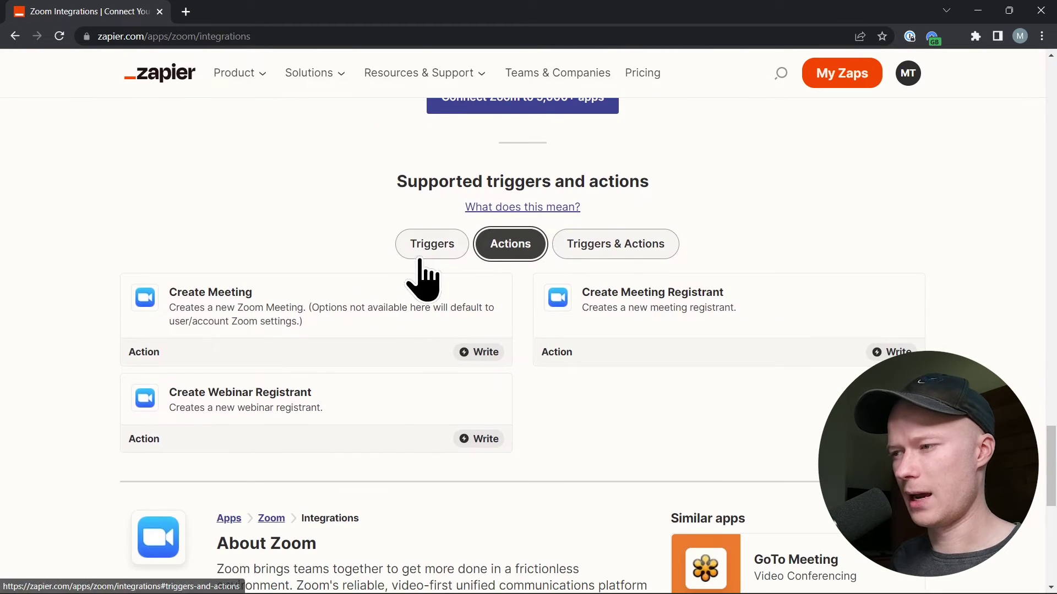
pyautogui.click(415, 246)
pyautogui.click(501, 246)
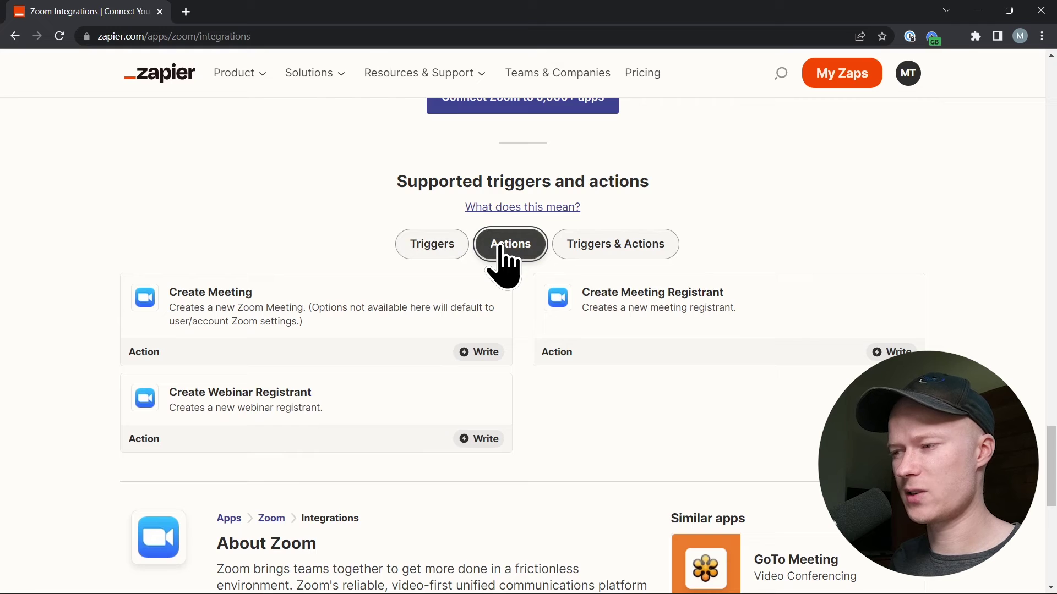
pyautogui.scroll(-2, 378, 389)
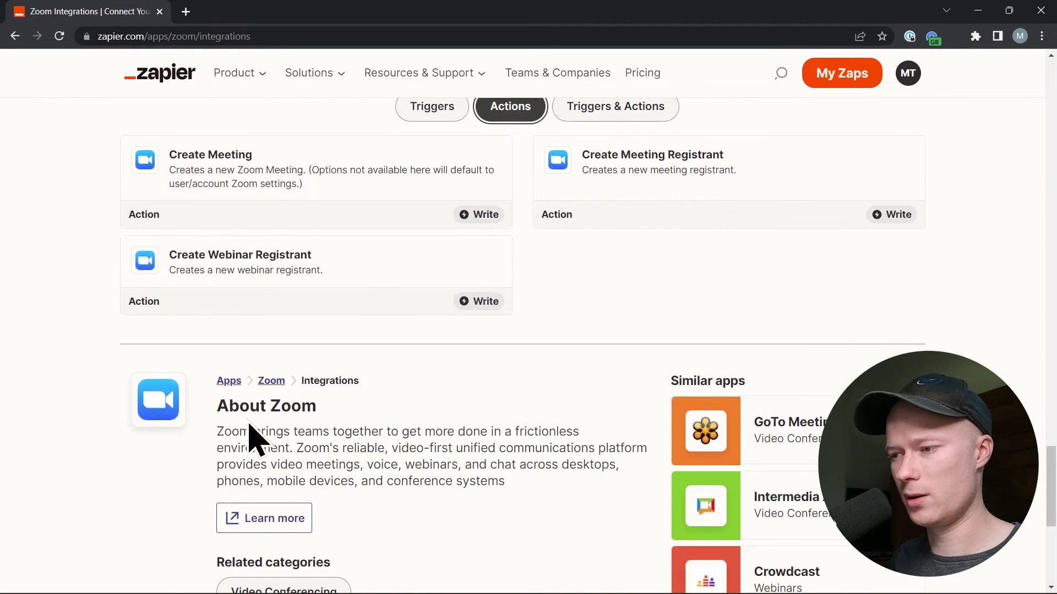
pyautogui.scroll(3, 250, 437)
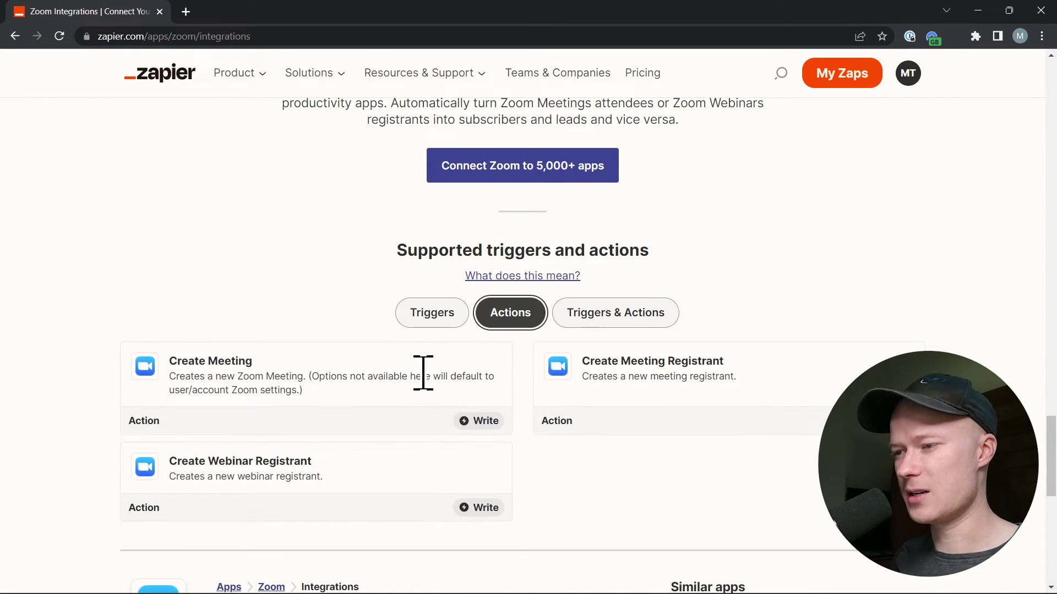
pyautogui.scroll(1, 440, 379)
pyautogui.scroll(-1, 484, 384)
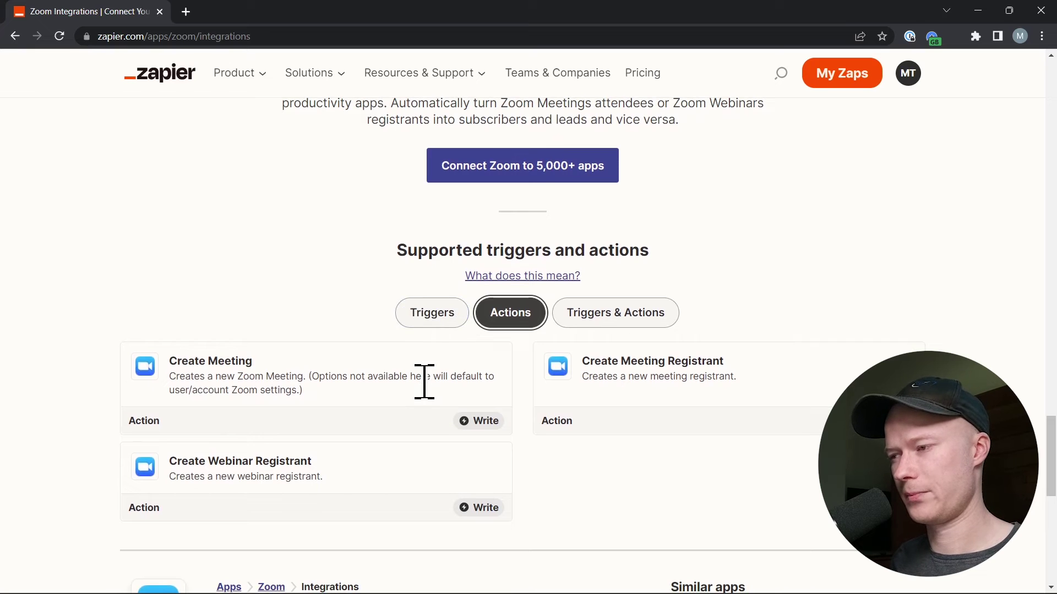
# Return to the full app directory, expand the App Families category and open its Zapier apps
pyautogui.scroll(15, 424, 381)
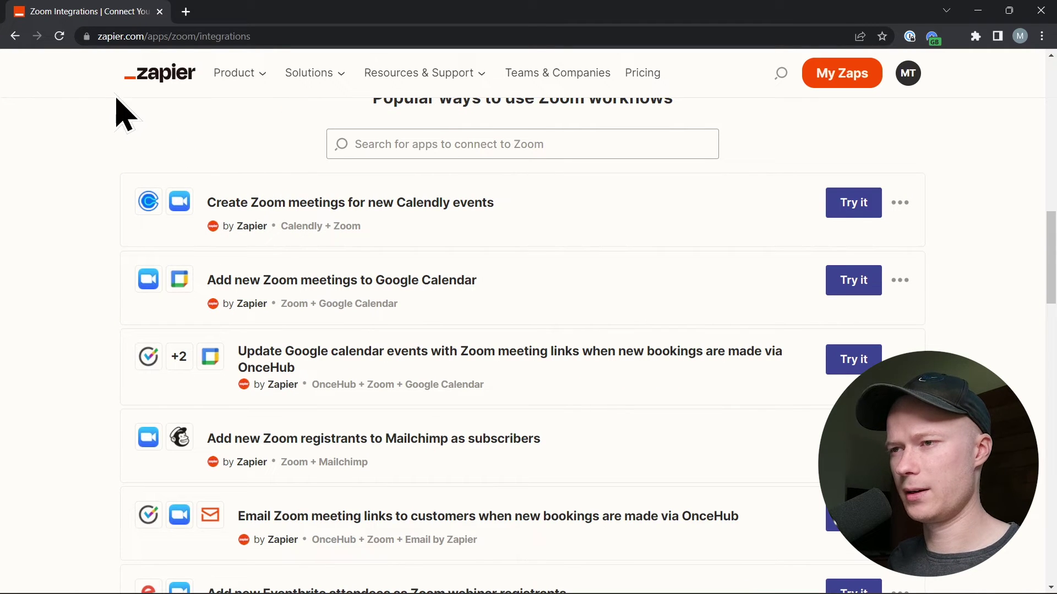
pyautogui.click(15, 36)
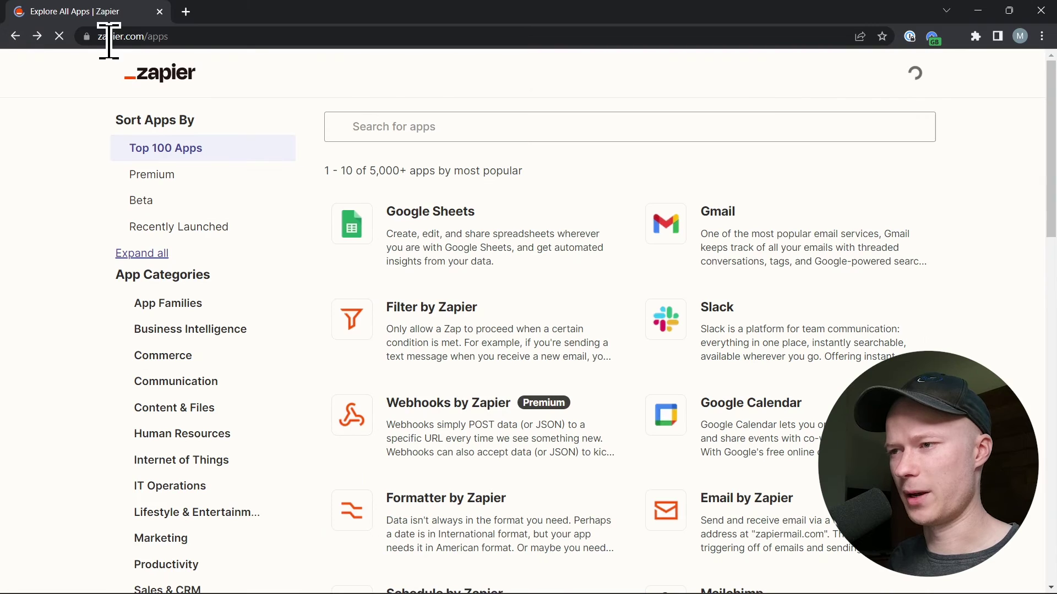
pyautogui.scroll(-2, 211, 259)
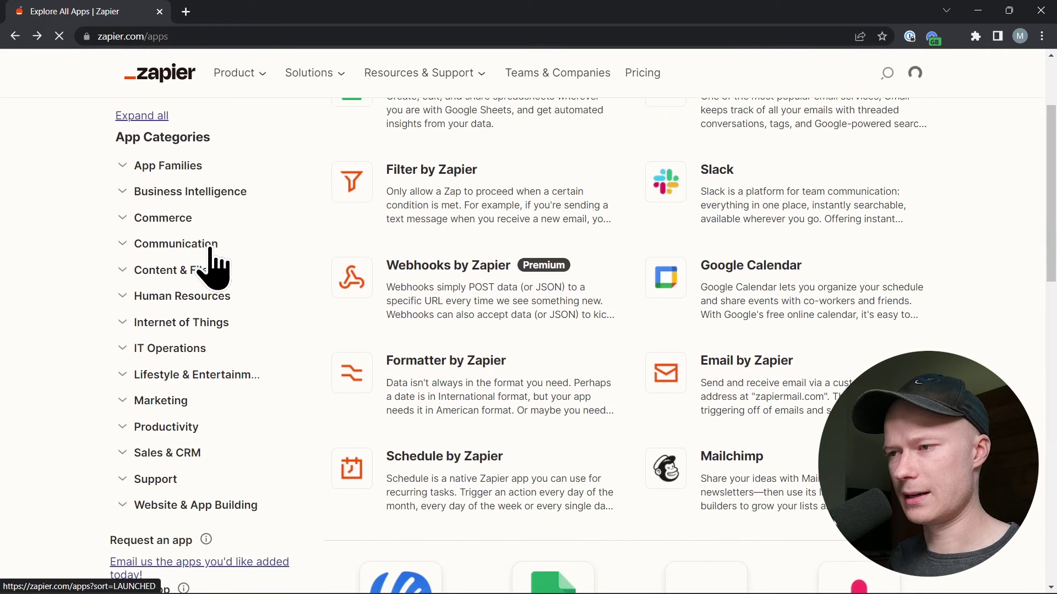
pyautogui.click(130, 166)
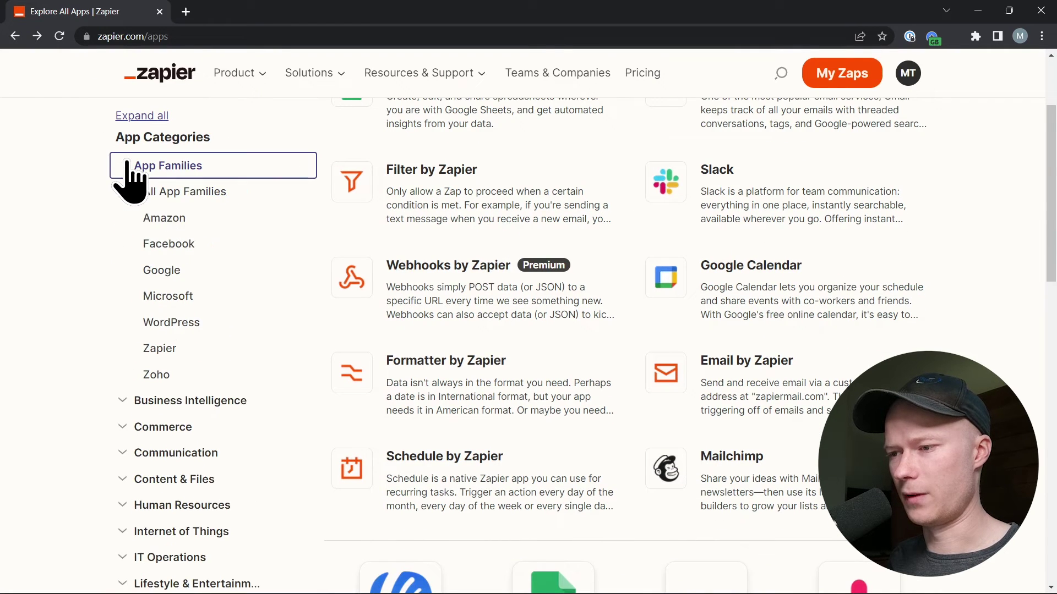
pyautogui.click(165, 351)
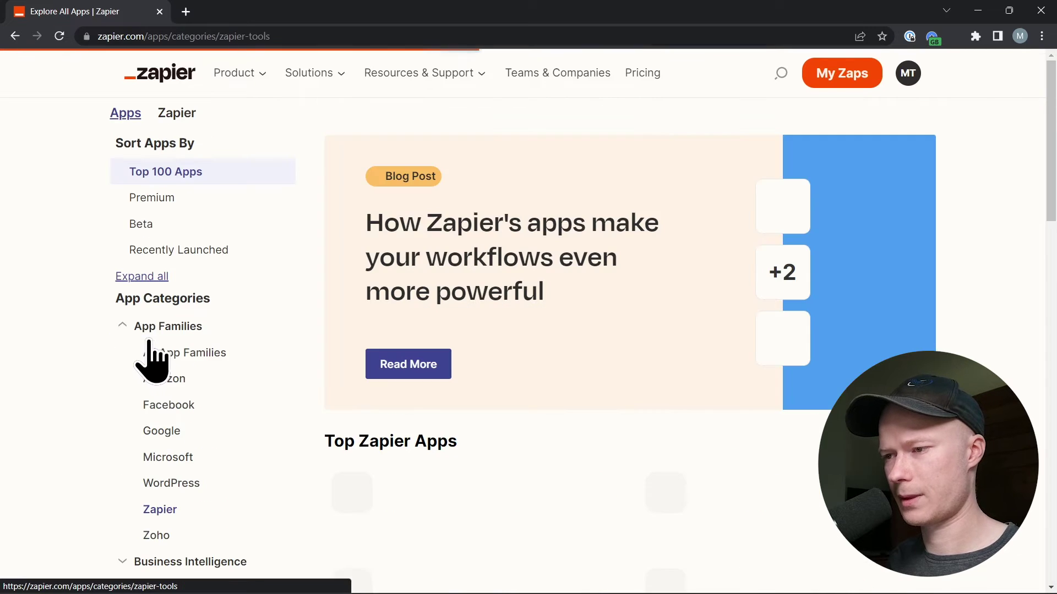
# Examine the descriptions of the ten most popular Zapier apps, including Filter, Formatter, Schedule, Email, Delay and Code
pyautogui.scroll(-2, 506, 333)
pyautogui.scroll(-1, 500, 318)
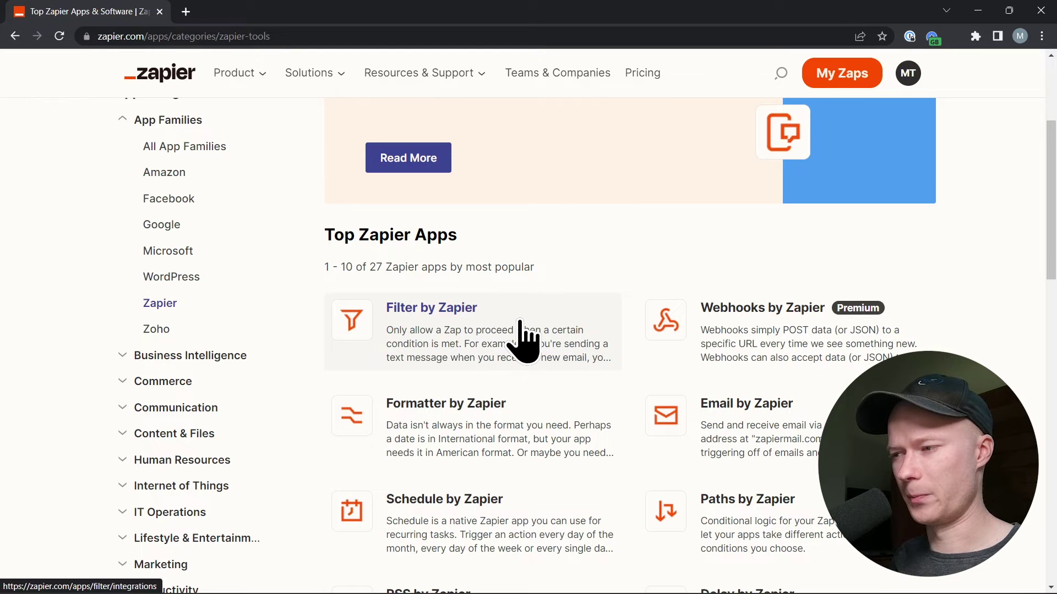
pyautogui.scroll(-1, 517, 344)
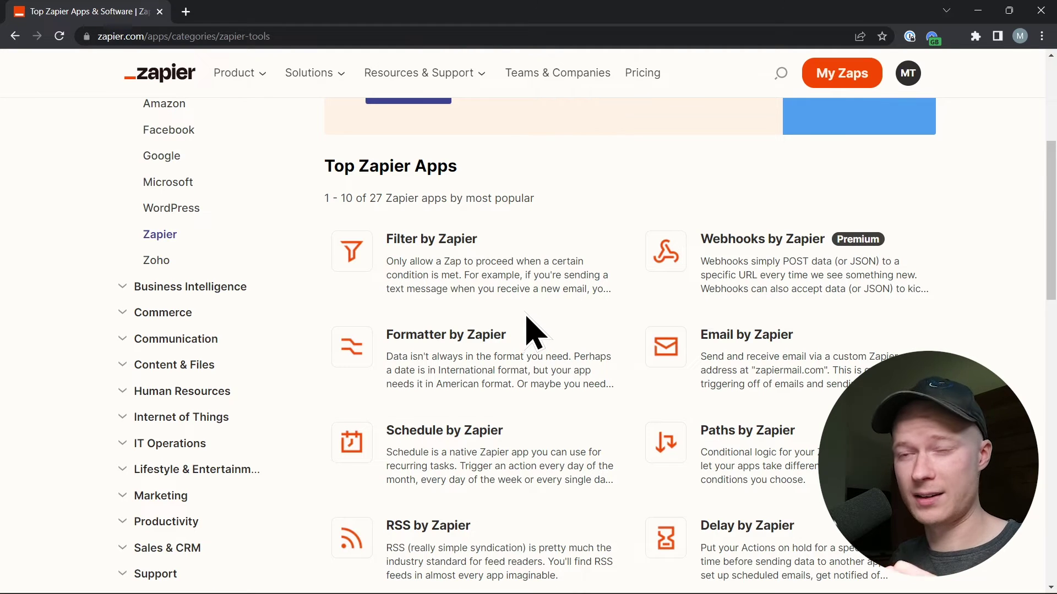
pyautogui.scroll(-3, 498, 326)
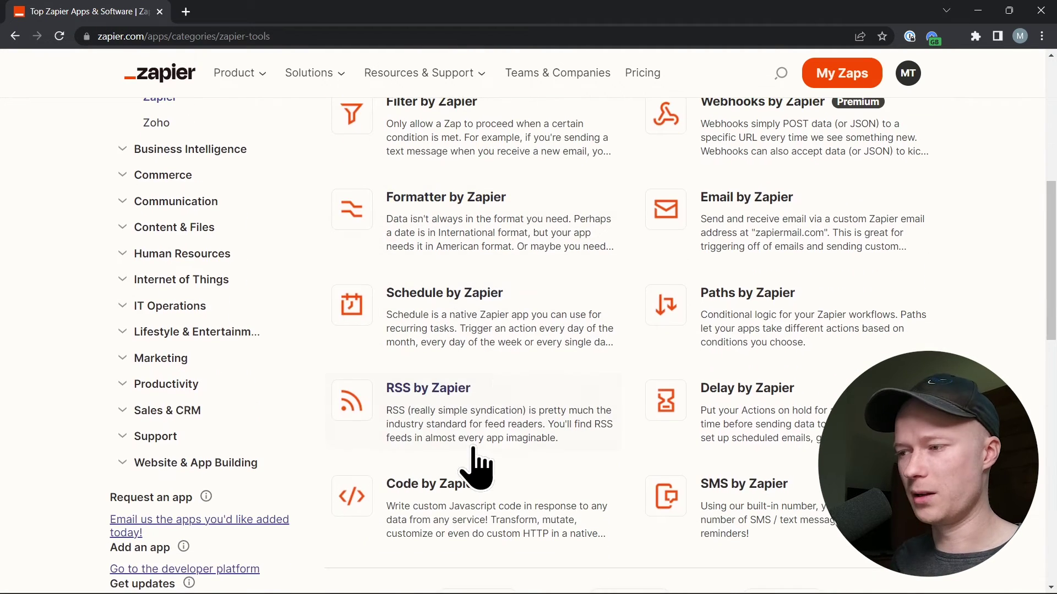
pyautogui.scroll(-4, 498, 396)
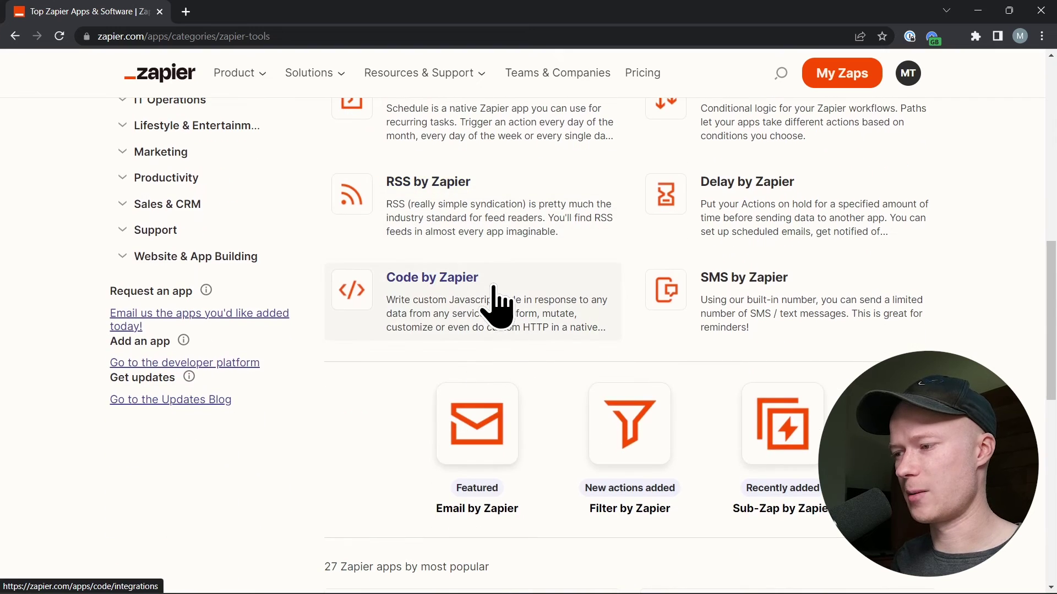
pyautogui.scroll(6, 577, 435)
pyautogui.scroll(3, 707, 371)
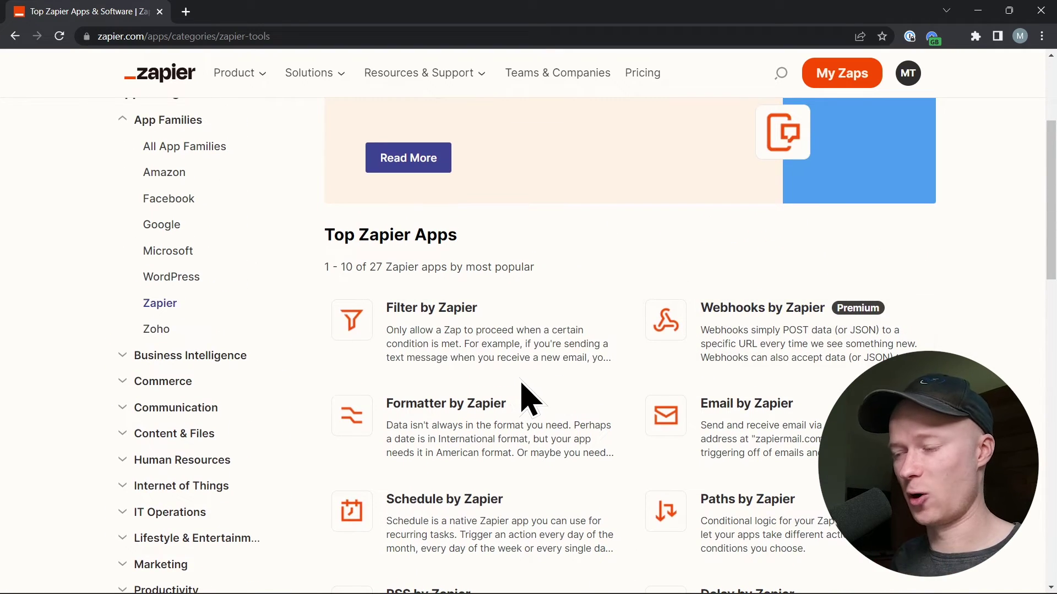
pyautogui.scroll(-3, 534, 377)
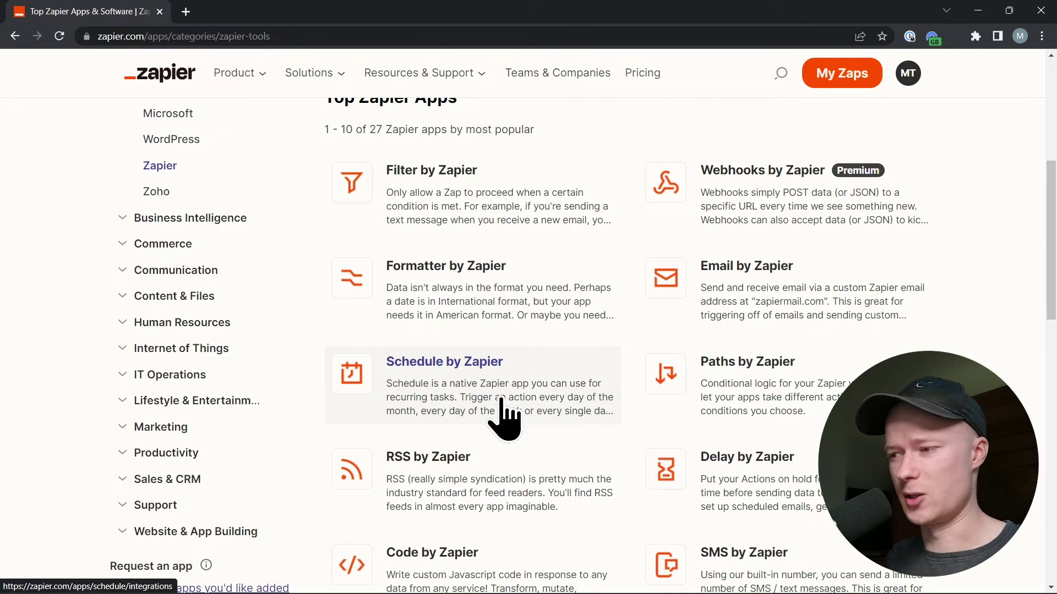
pyautogui.scroll(-3, 495, 391)
pyautogui.scroll(-1, 489, 410)
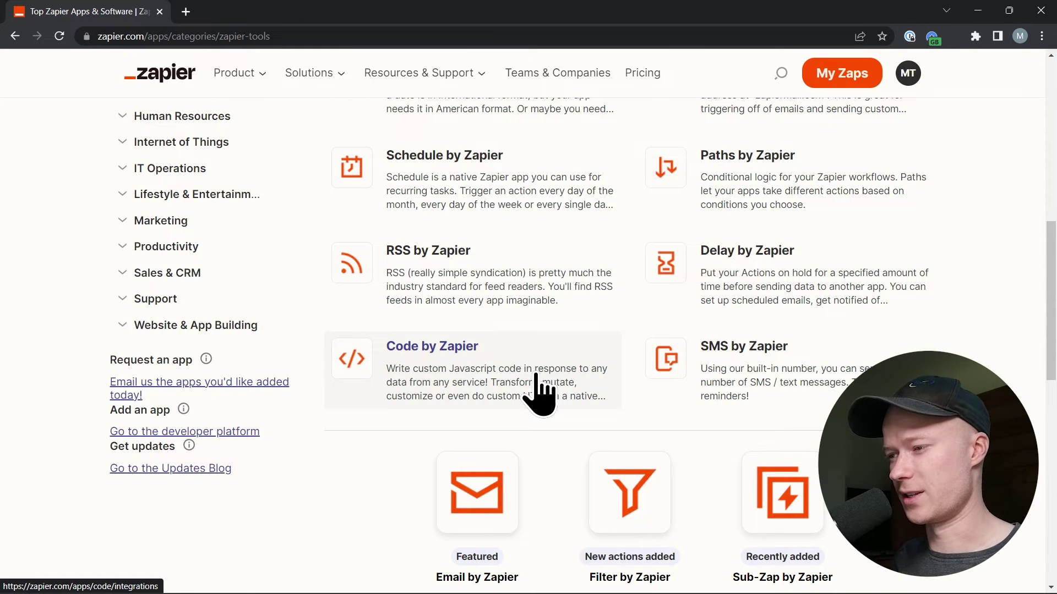
pyautogui.scroll(5, 542, 399)
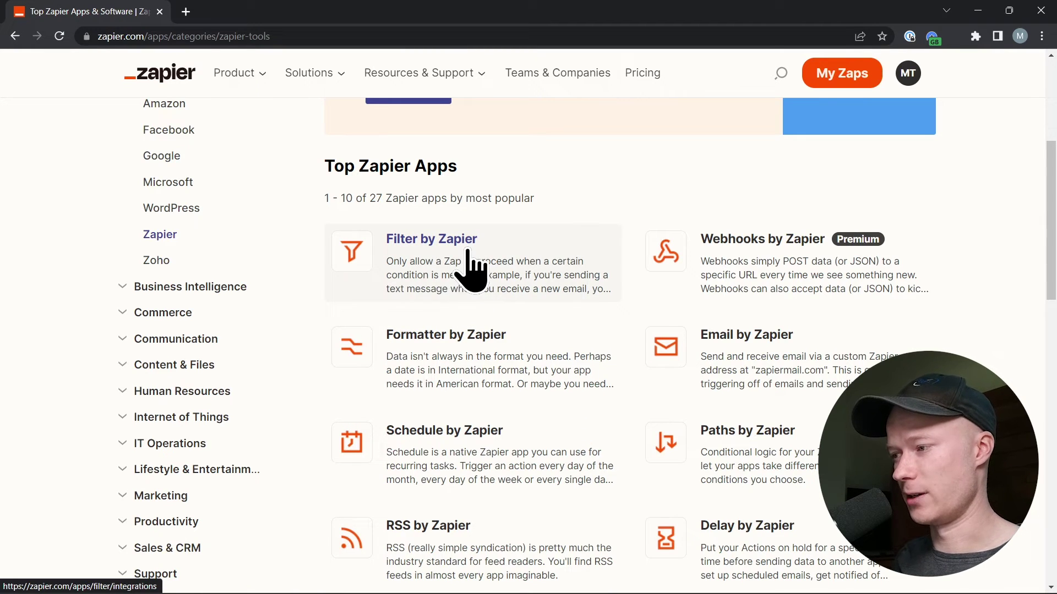
pyautogui.scroll(-2, 468, 272)
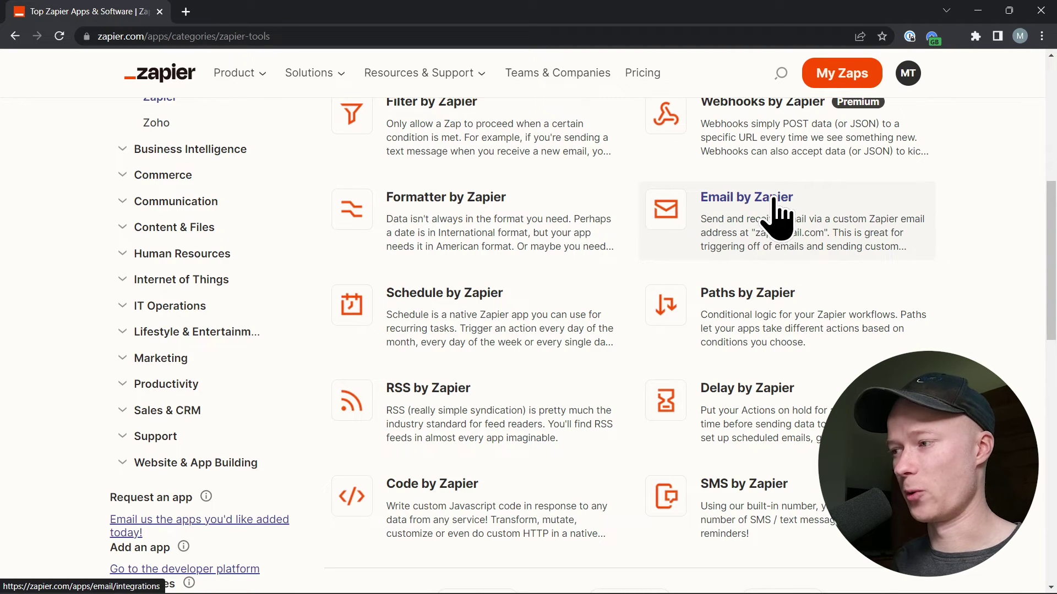
pyautogui.scroll(-2, 776, 229)
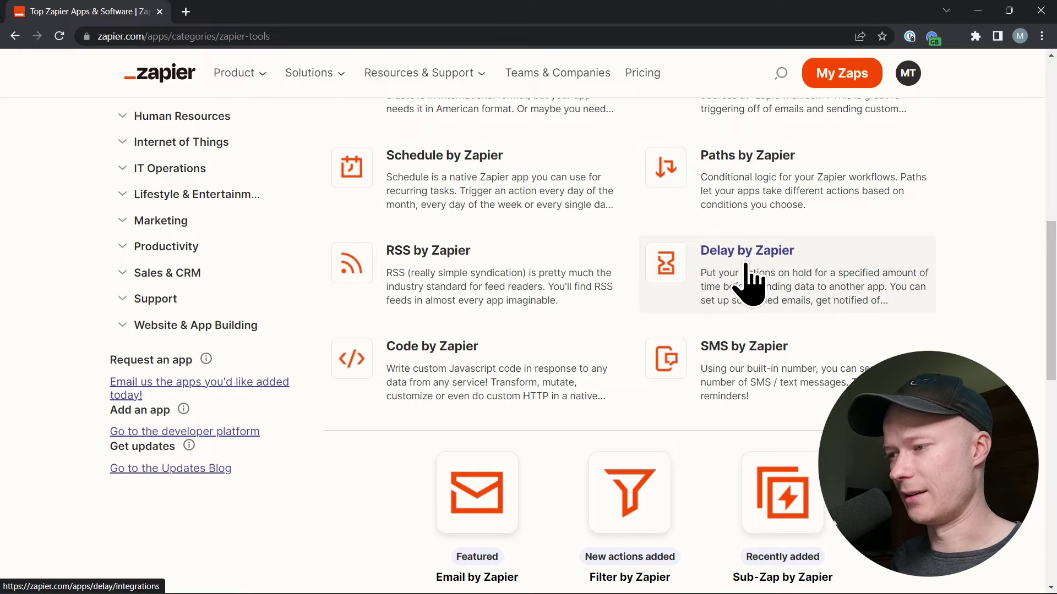
pyautogui.scroll(-3, 751, 282)
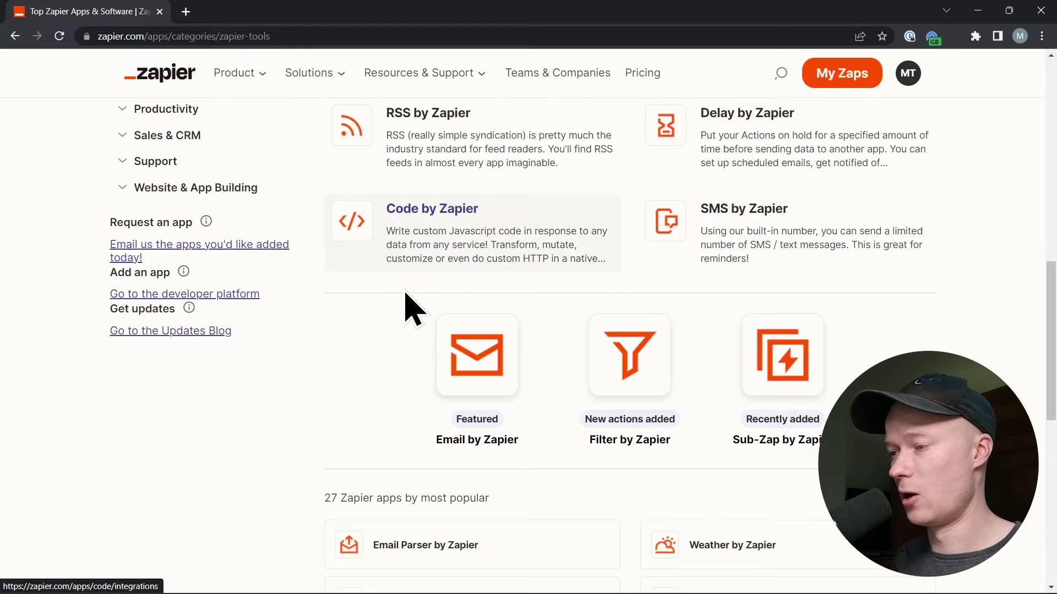
pyautogui.scroll(1, 460, 331)
pyautogui.scroll(1, 484, 319)
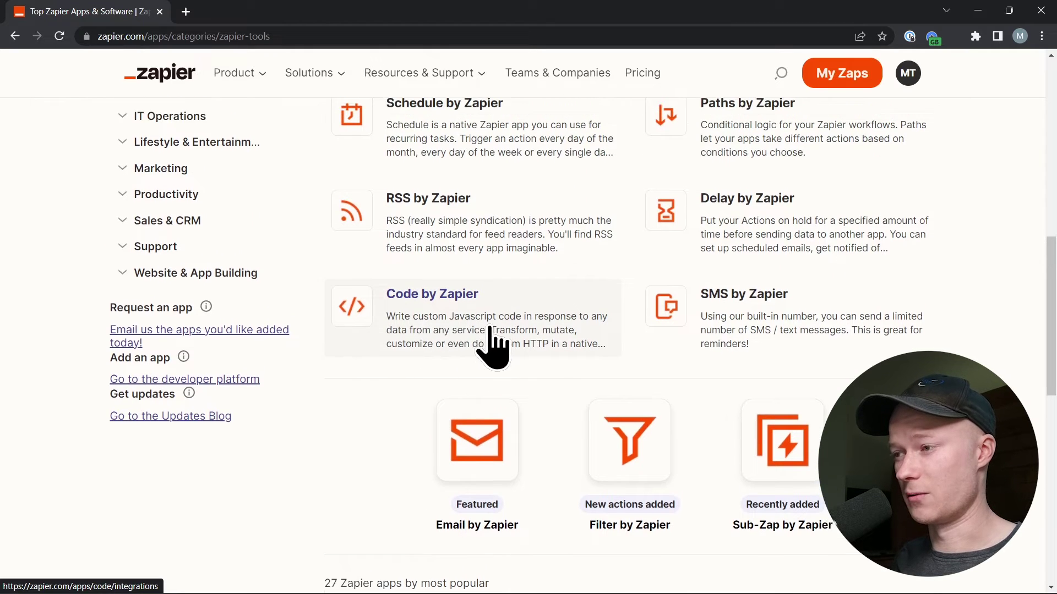
# Look through the remaining Zapier apps down to Retrograde by Zapier, and review the top apps again, including Schedule and Paths
pyautogui.scroll(-7, 484, 358)
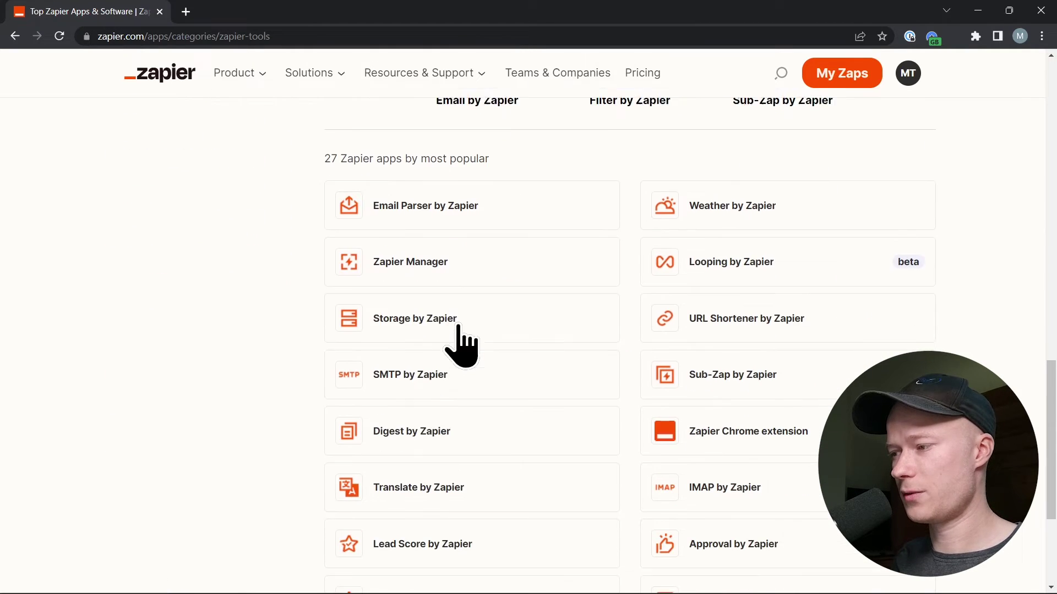
pyautogui.scroll(-3, 590, 412)
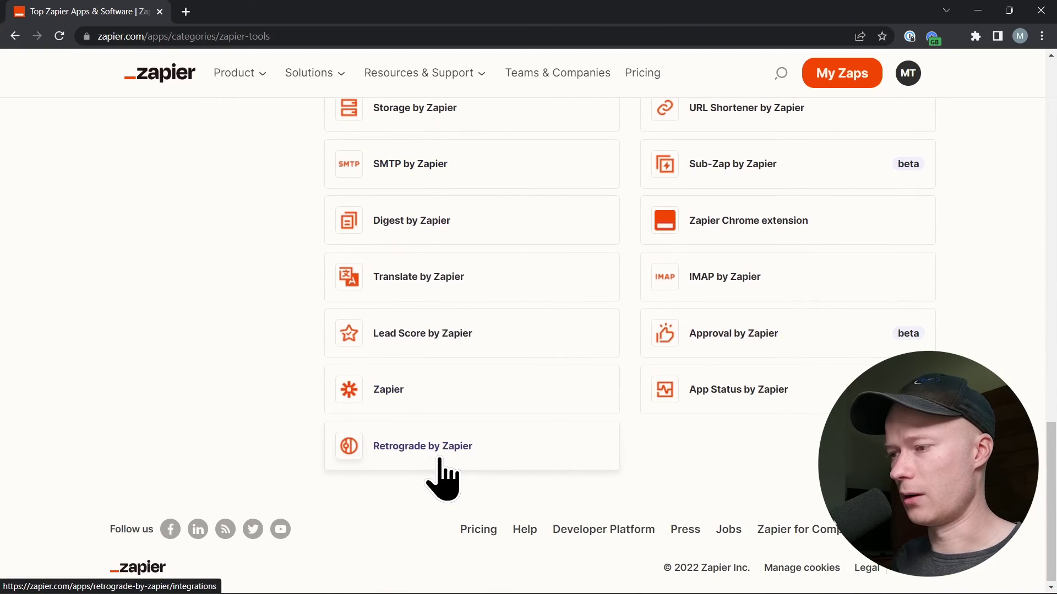
pyautogui.scroll(10, 440, 479)
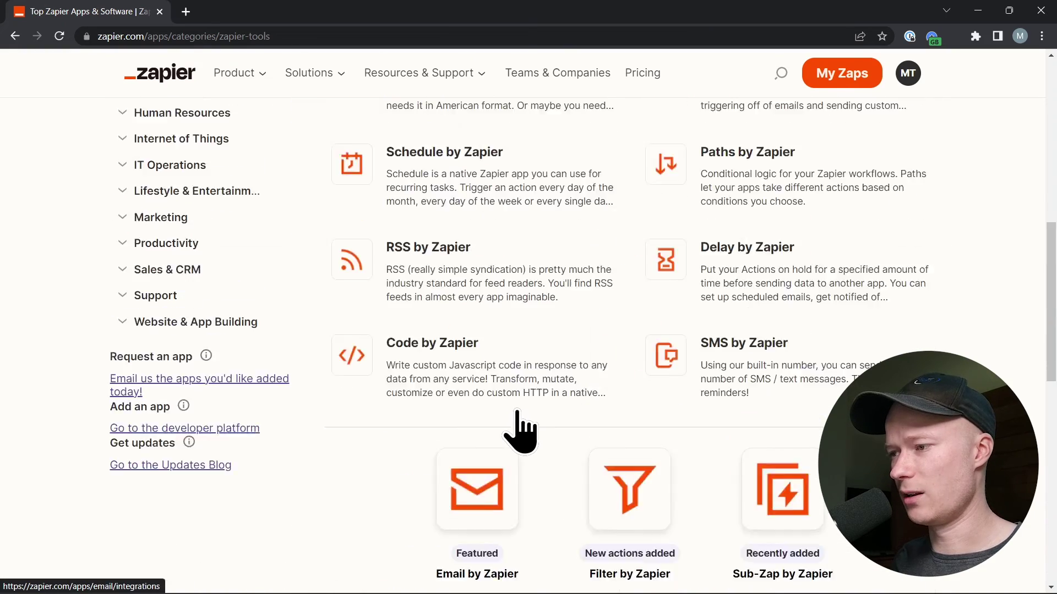
pyautogui.scroll(7, 521, 432)
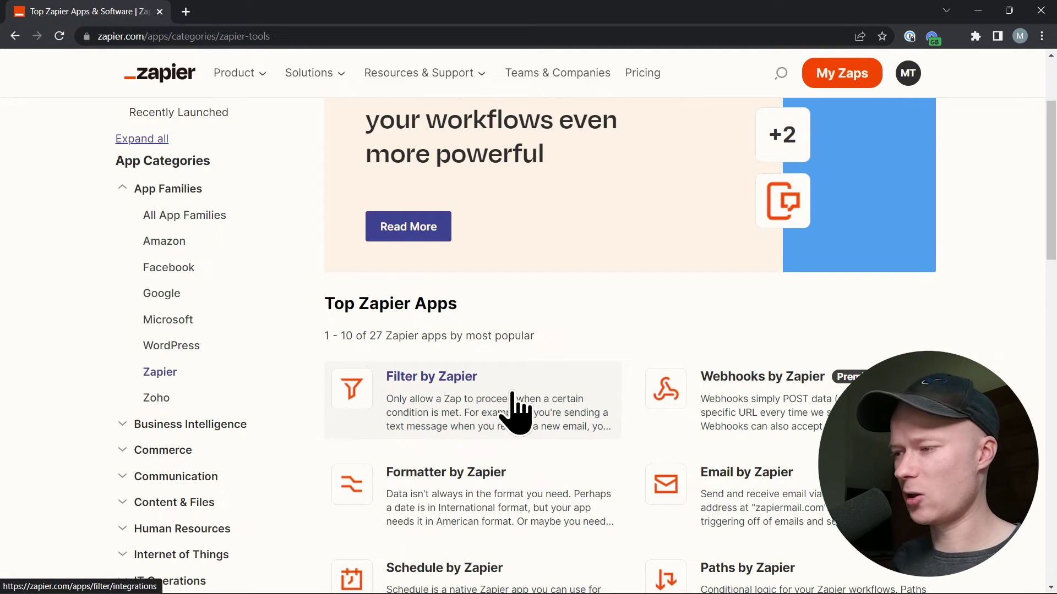
pyautogui.scroll(-4, 514, 412)
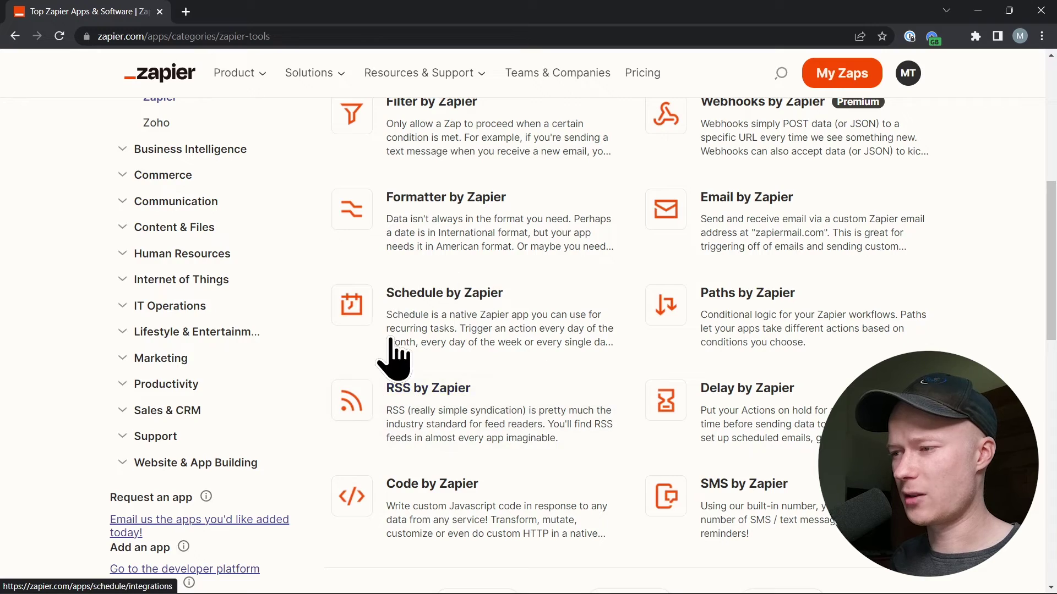
pyautogui.scroll(4, 514, 333)
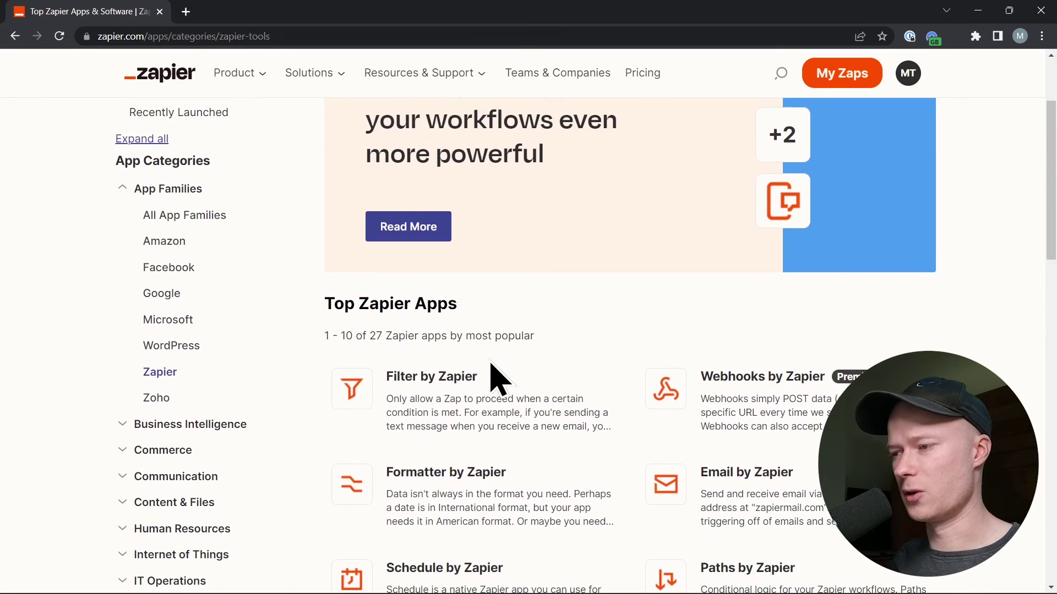
pyautogui.scroll(-10, 501, 411)
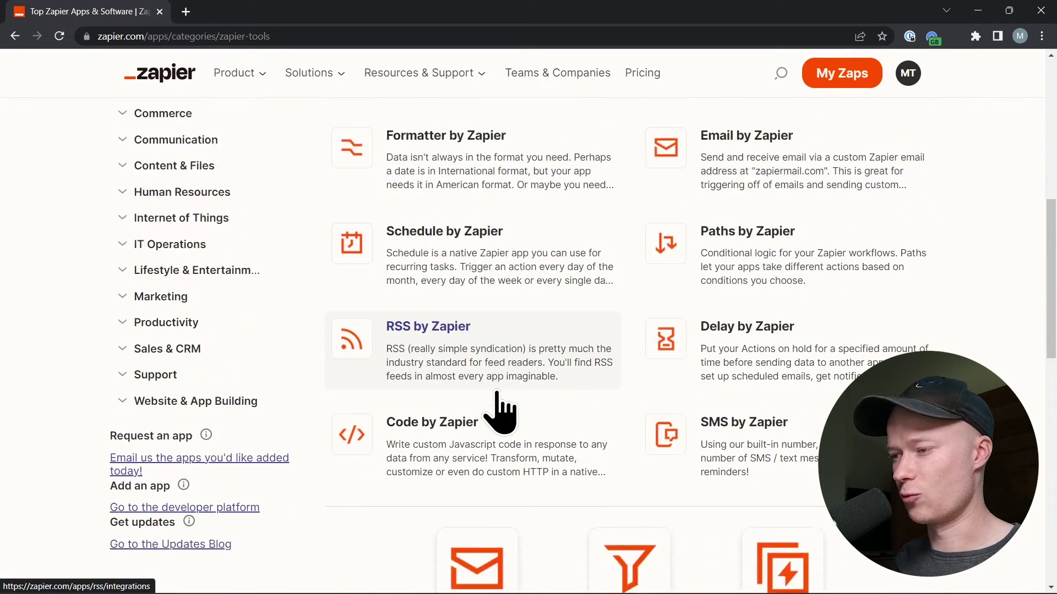
pyautogui.scroll(6, 642, 368)
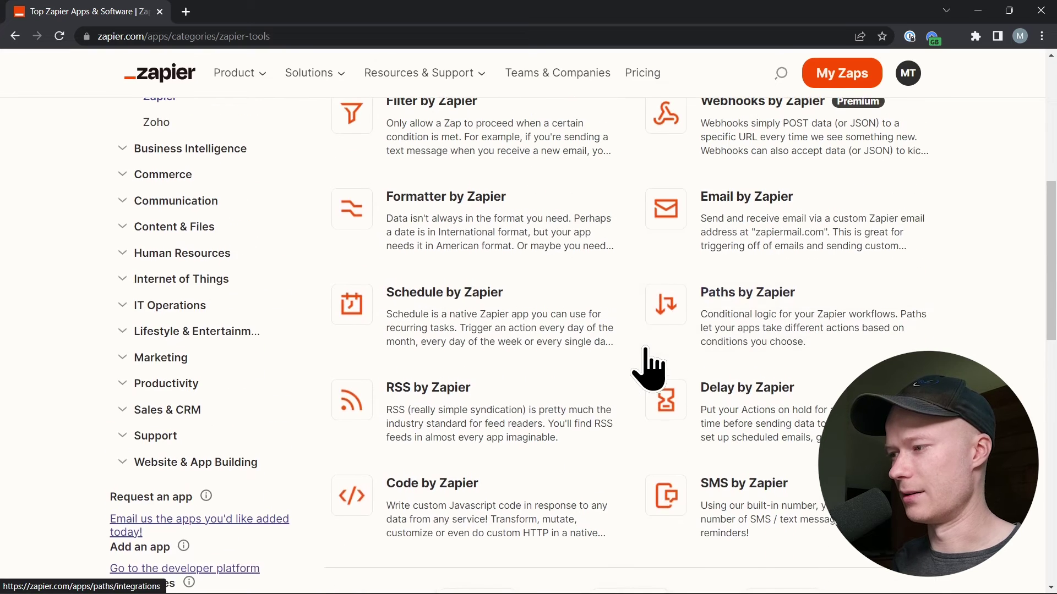
pyautogui.scroll(3, 650, 368)
pyautogui.scroll(-4, 649, 368)
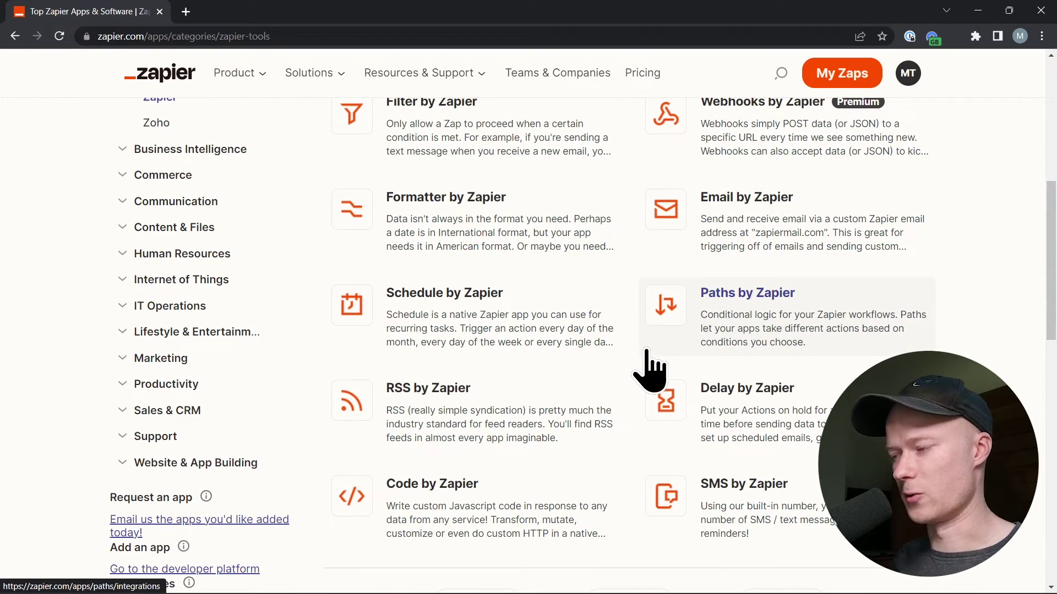
pyautogui.scroll(4, 649, 368)
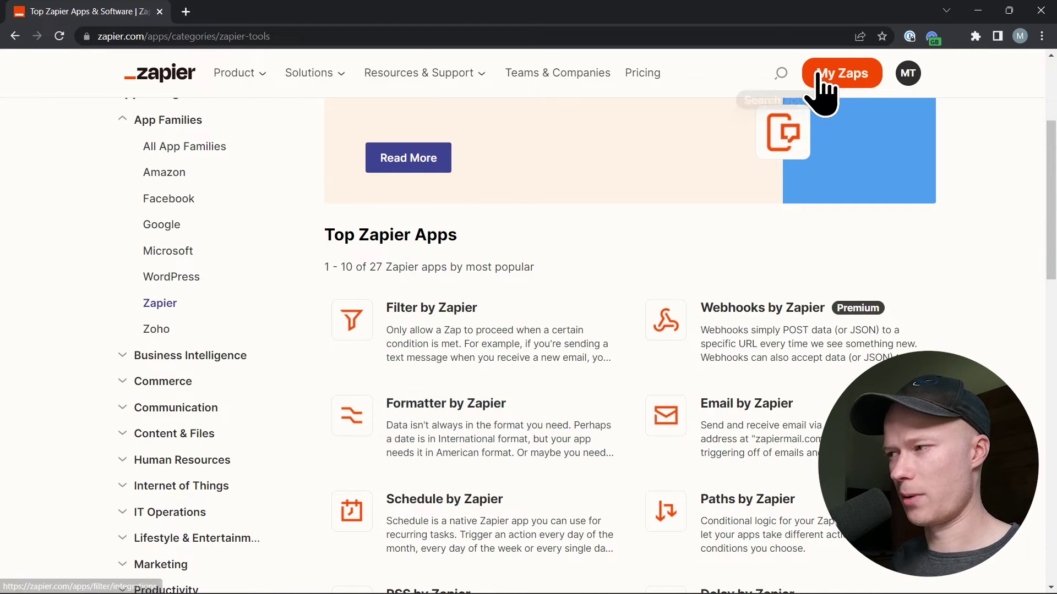
# Open the "Save email attachments to attachments folder" Zap from the list of own Zaps and start editing it
pyautogui.click(863, 77)
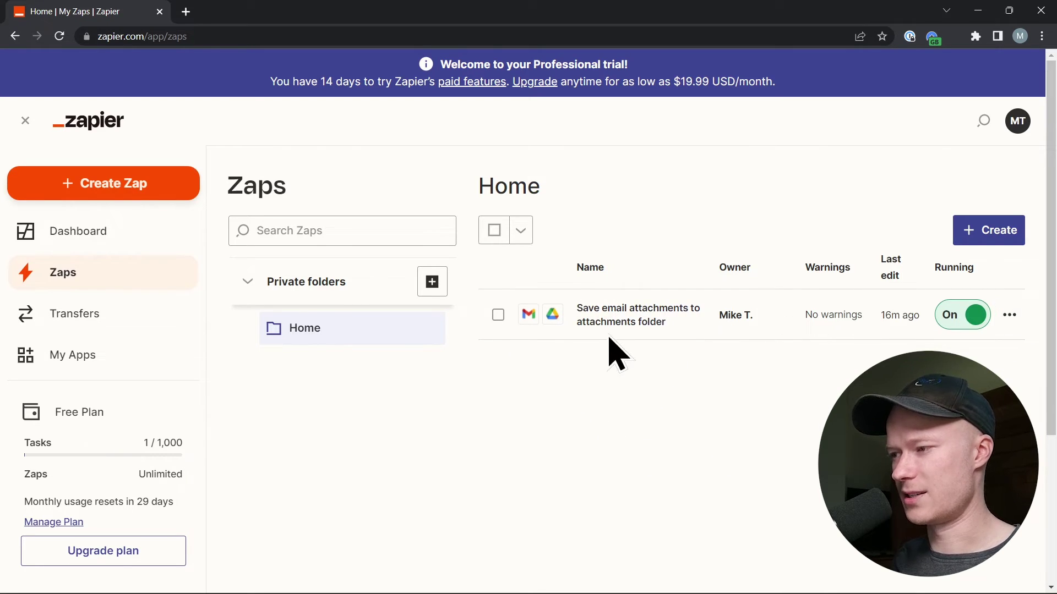
pyautogui.click(1009, 315)
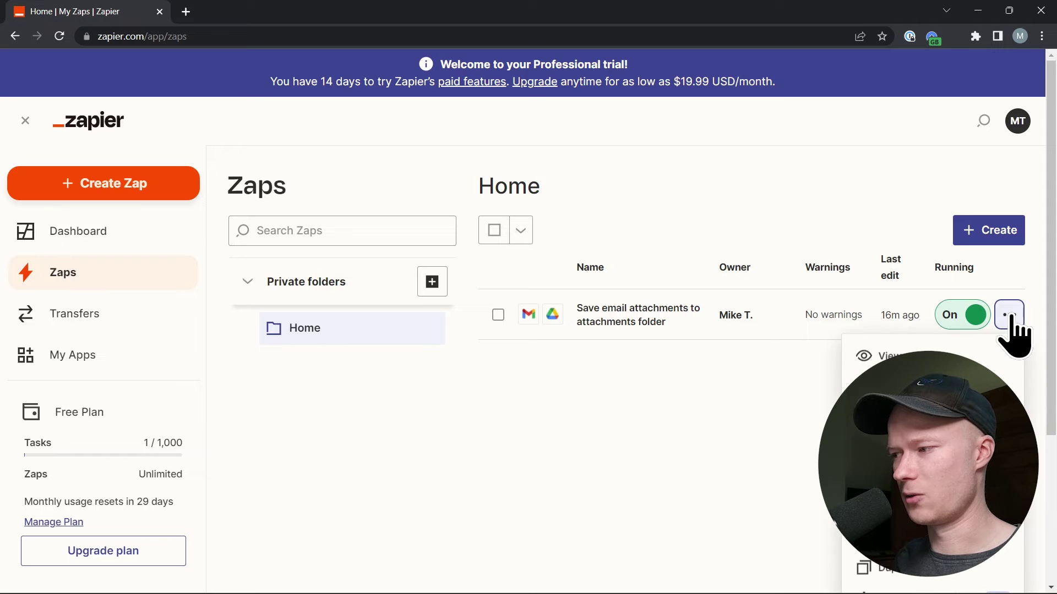
pyautogui.scroll(-3, 963, 283)
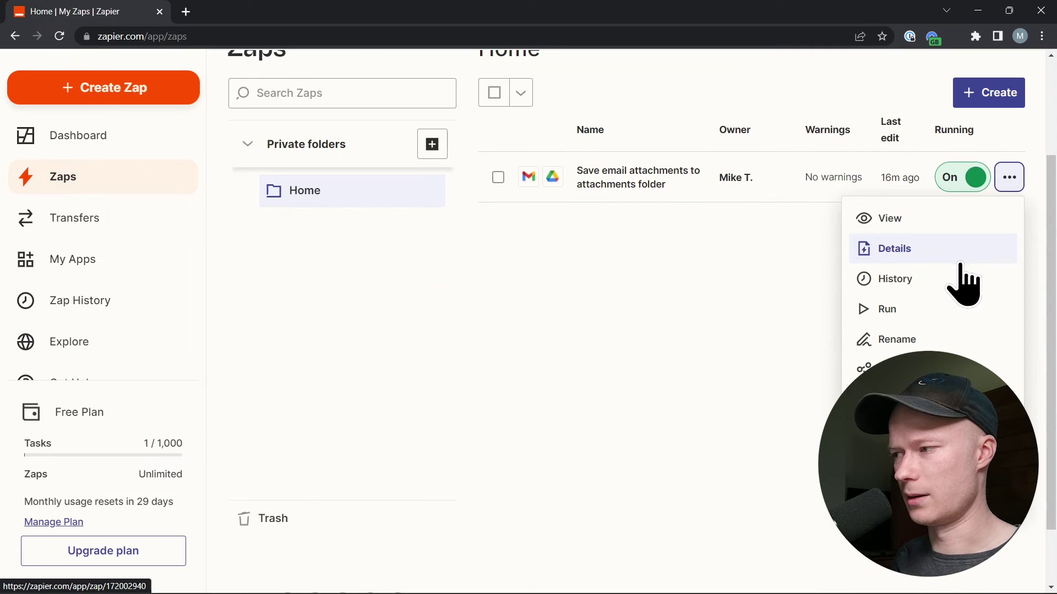
pyautogui.click(930, 220)
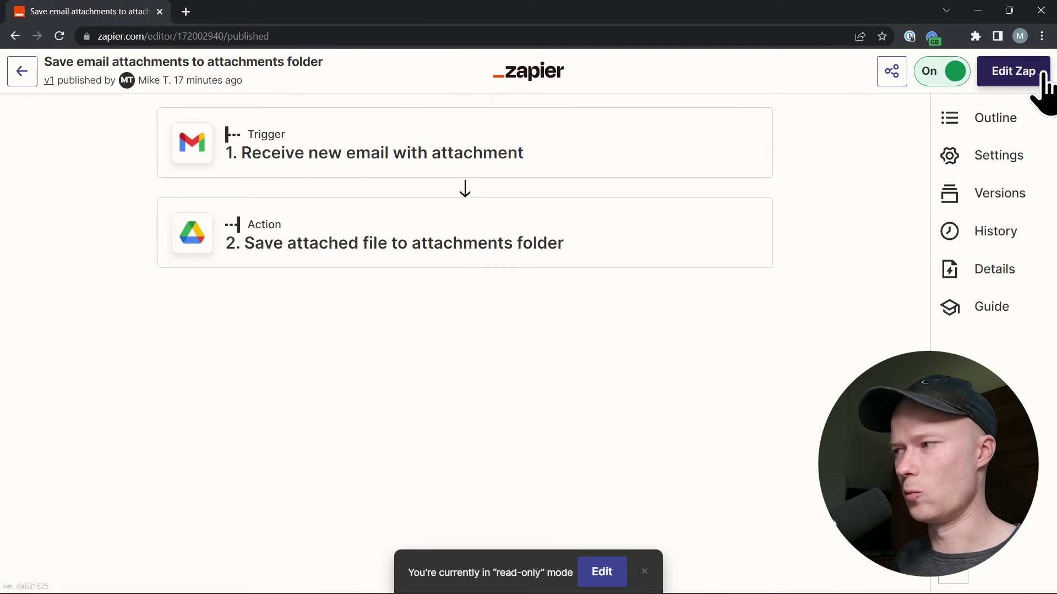
pyautogui.click(1044, 88)
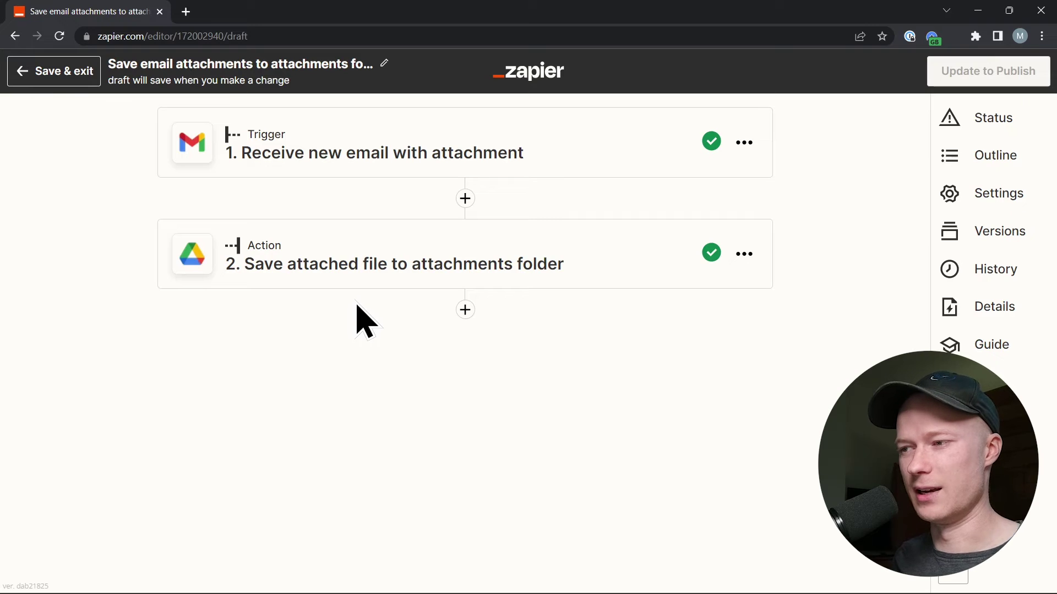
# Switch to Gmail and examine the signature.asc attachment in the "Useless attachment" email
pyautogui.hotkey('alt', 'Tab')
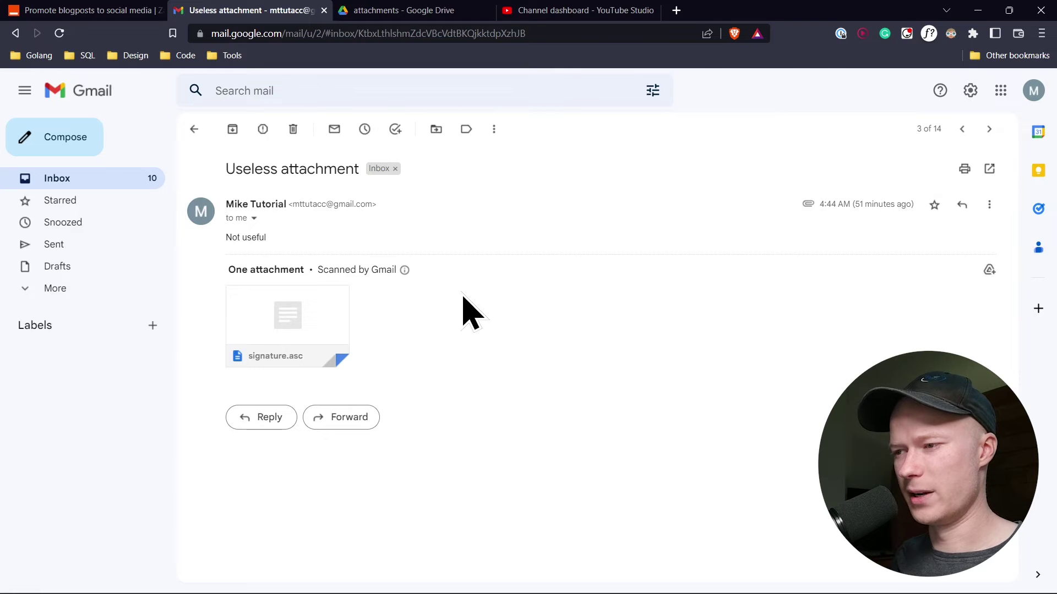
pyautogui.moveTo(335, 318)
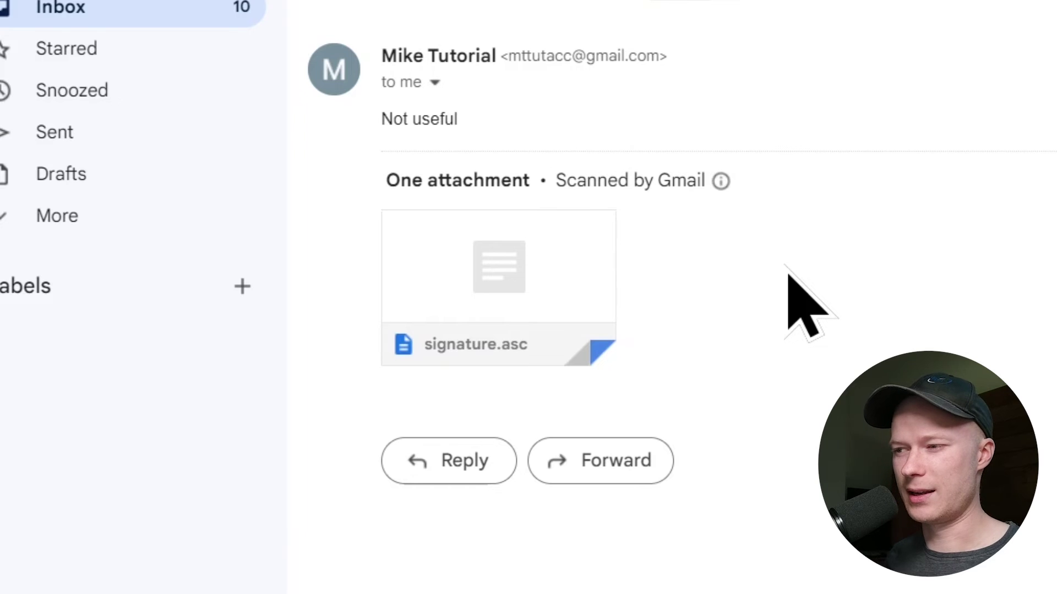
pyautogui.moveTo(505, 262)
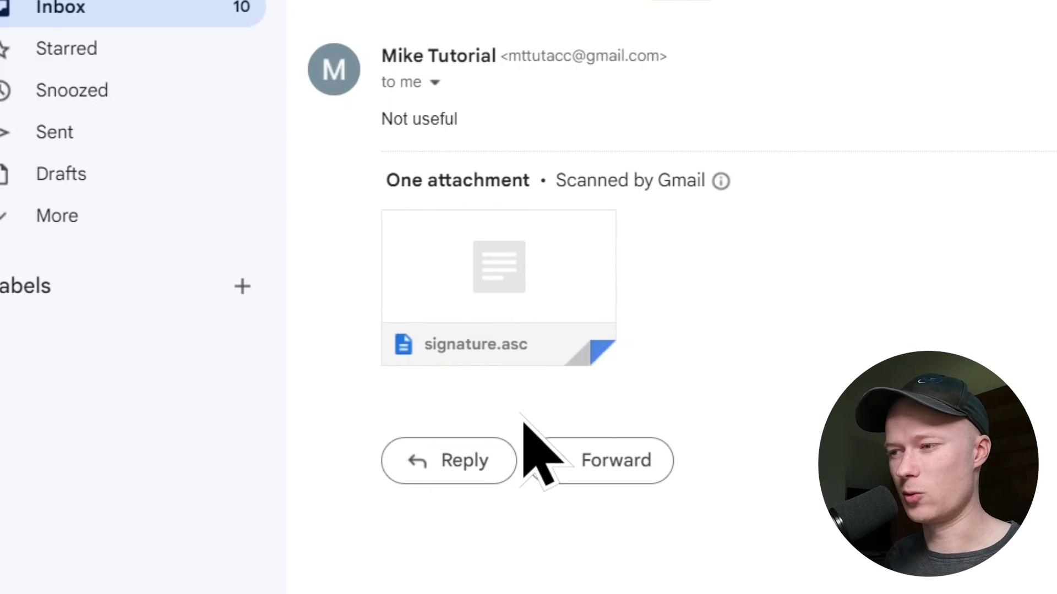
pyautogui.moveTo(496, 366)
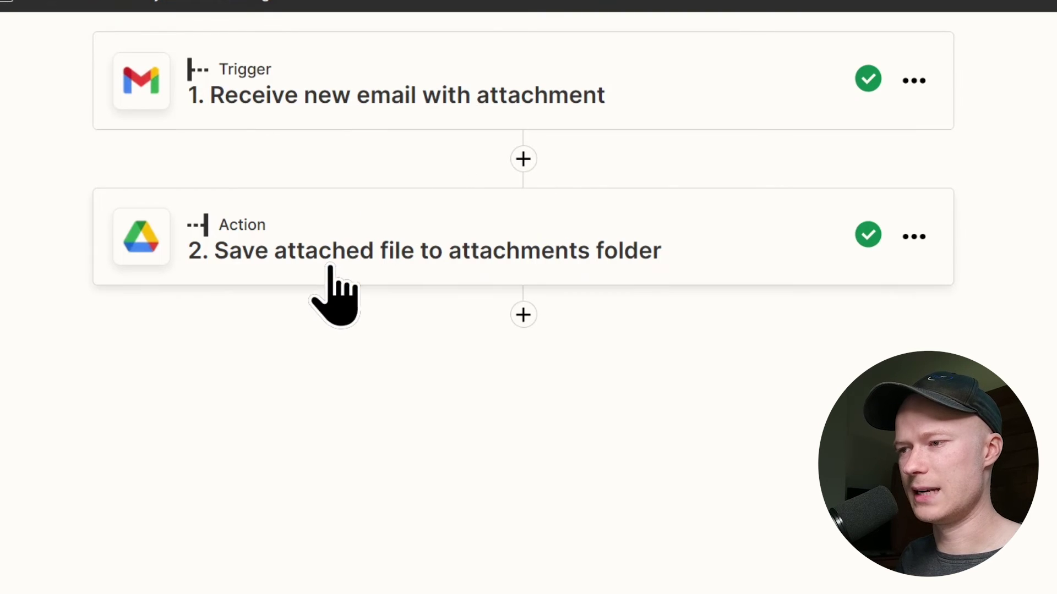
# Insert a Filter step between the Gmail trigger and the Google Drive action of the Zap, and bring up its filter setup
pyautogui.click(523, 159)
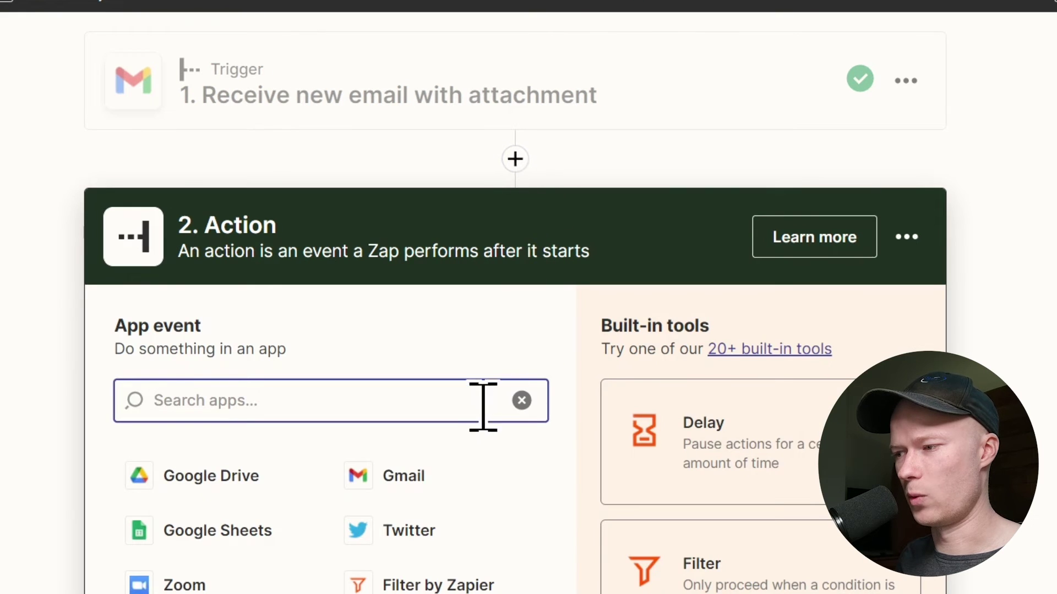
pyautogui.scroll(-3, 484, 406)
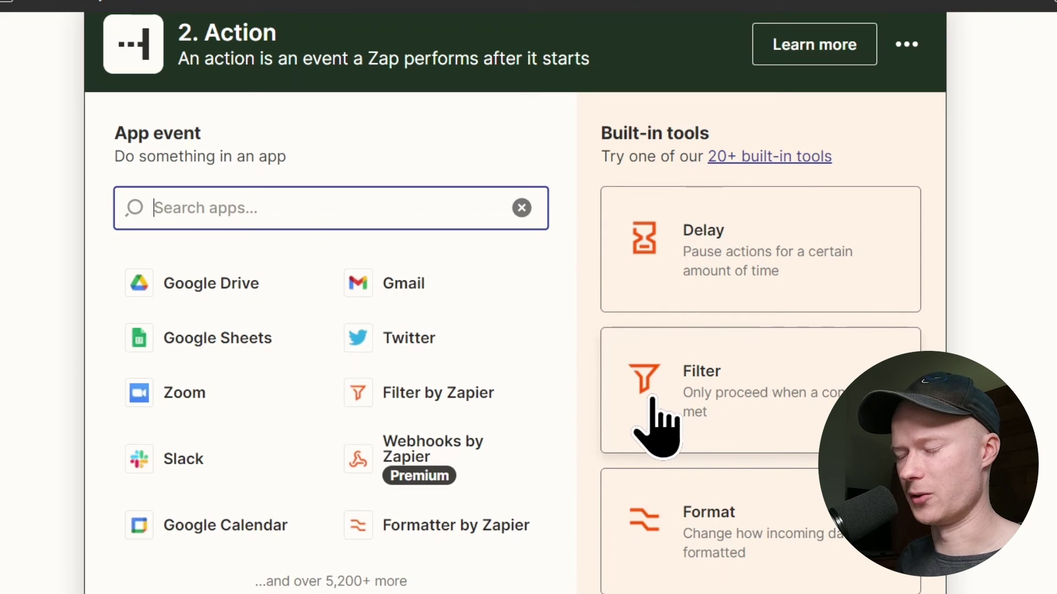
pyautogui.click(657, 427)
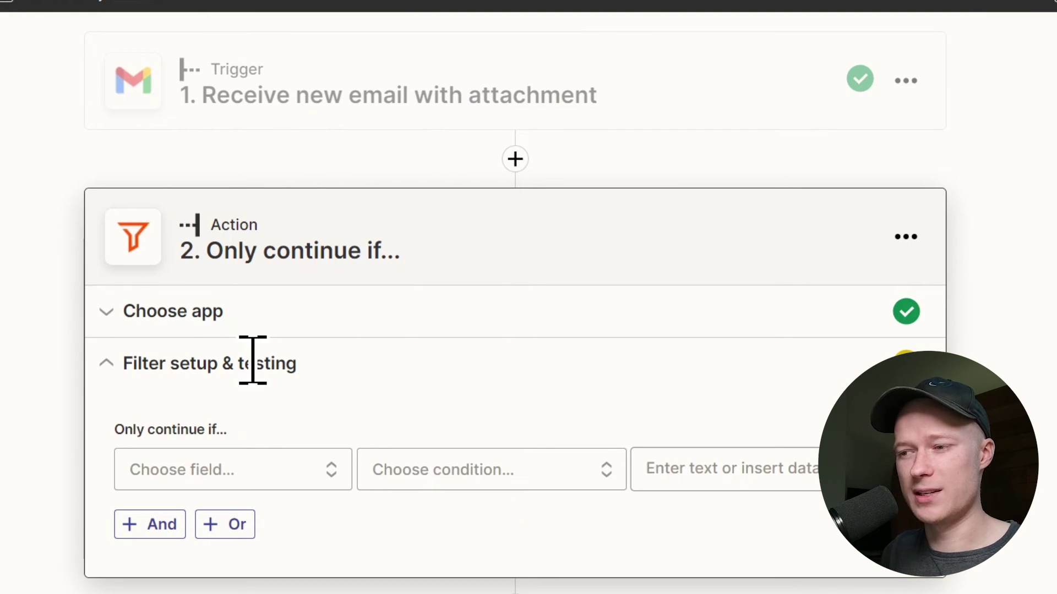
pyautogui.scroll(-2, 241, 429)
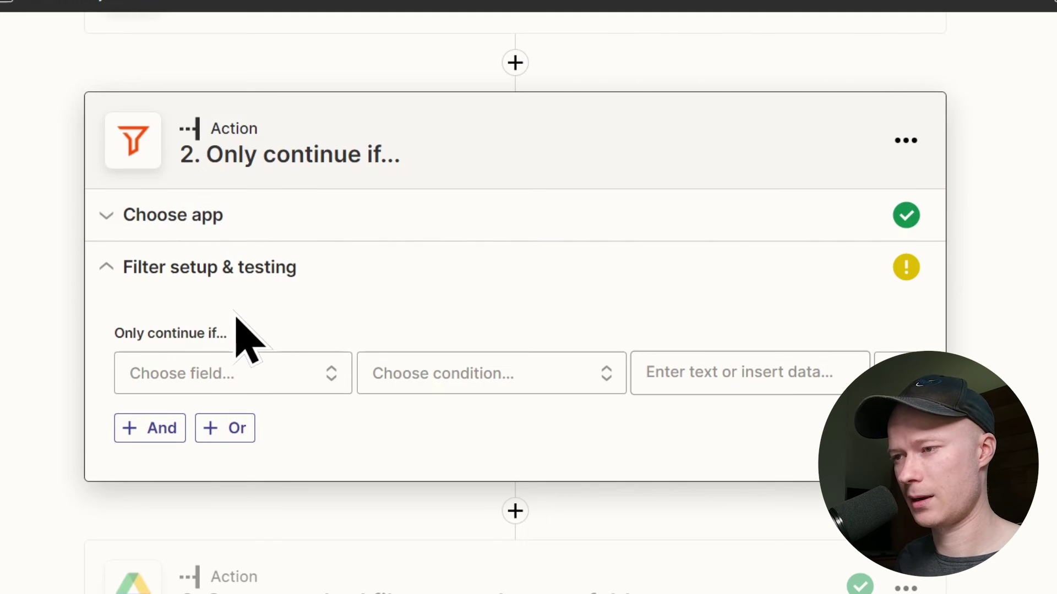
# Set the filter to check the Gmail trigger's Attachments Filename with the condition "(Text) Does not end with"
pyautogui.scroll(-1, 242, 339)
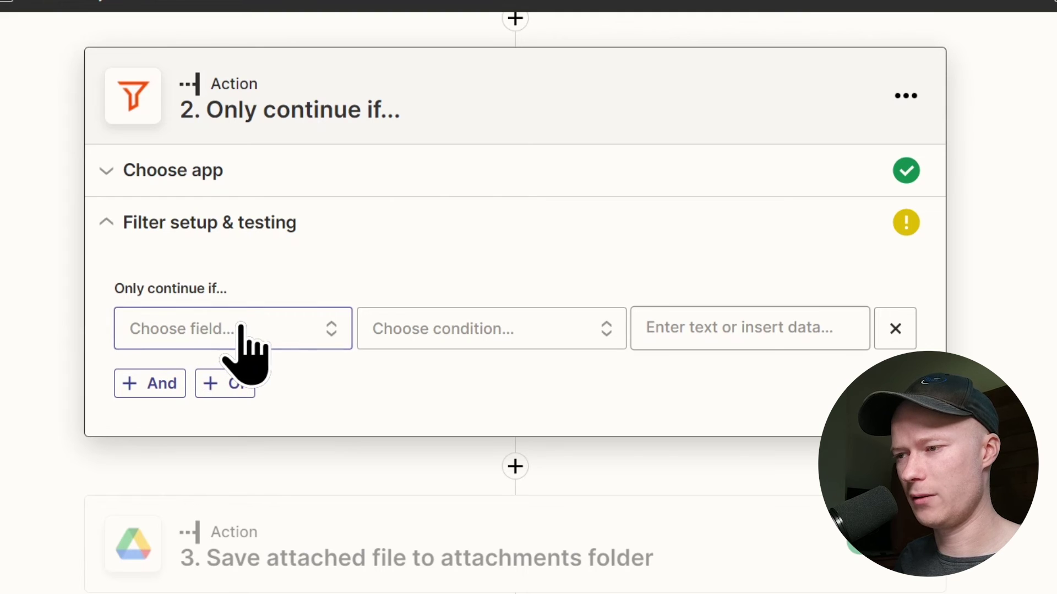
pyautogui.click(242, 338)
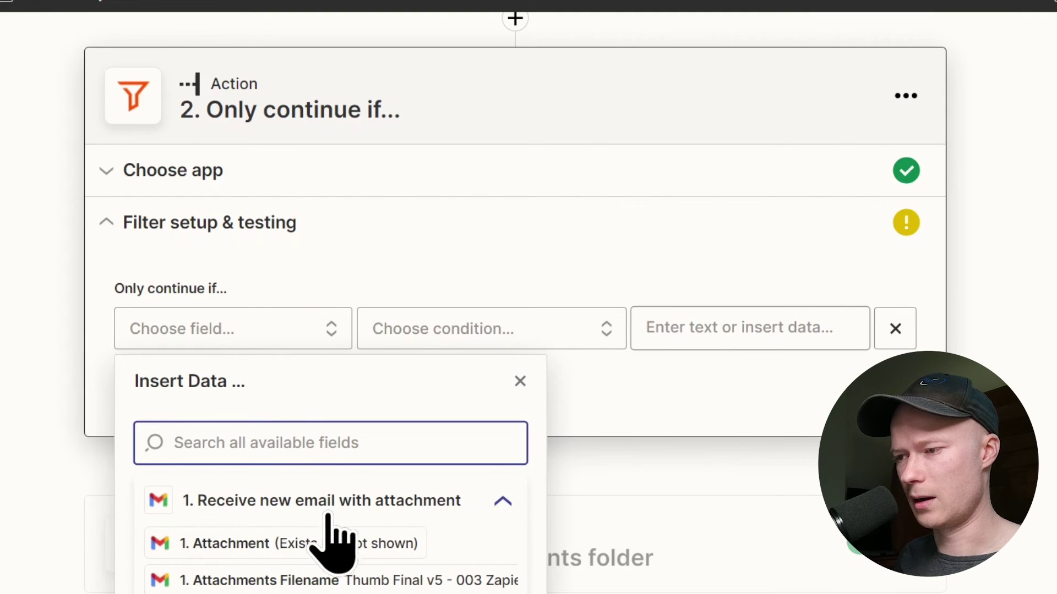
pyautogui.click(337, 582)
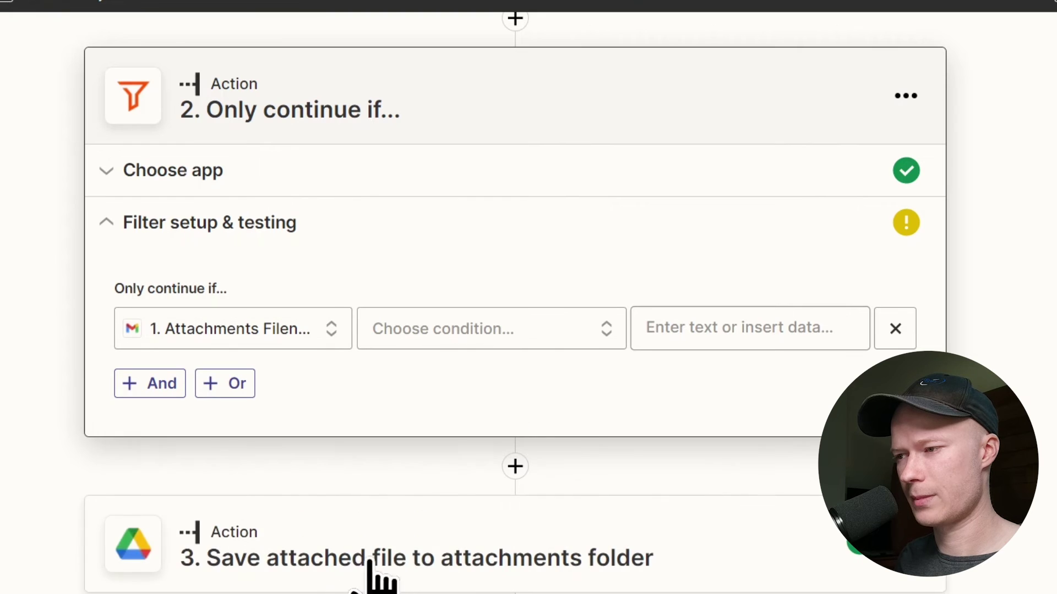
pyautogui.click(564, 329)
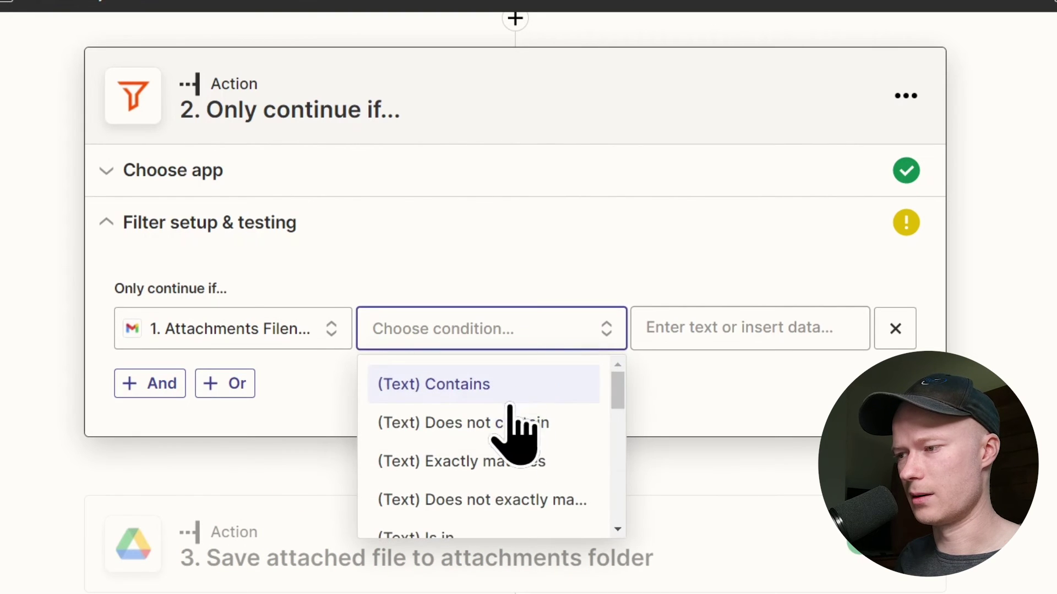
pyautogui.scroll(-10, 506, 421)
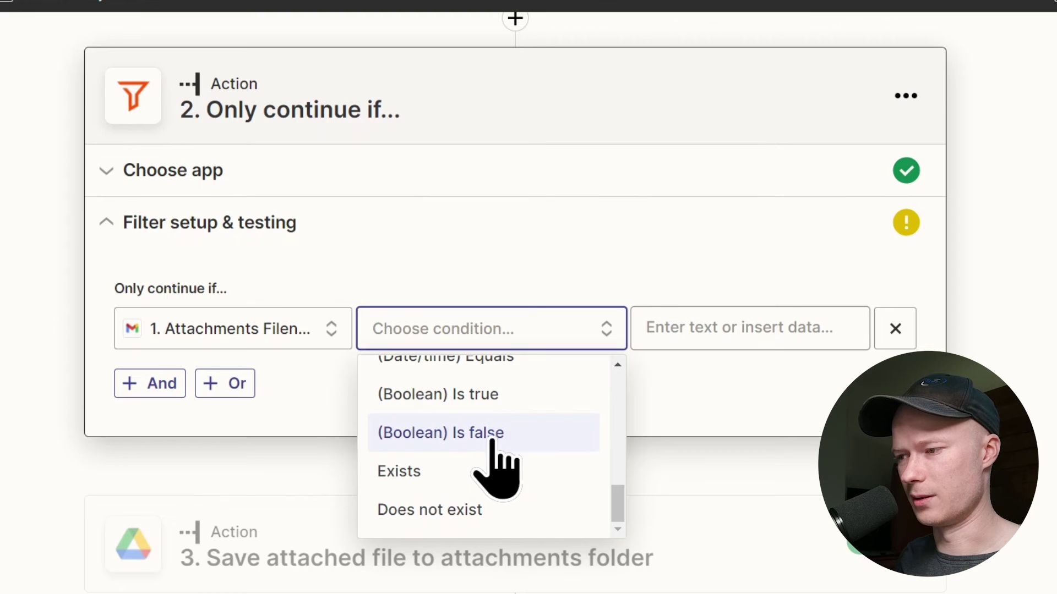
pyautogui.scroll(7, 495, 448)
pyautogui.scroll(4, 487, 468)
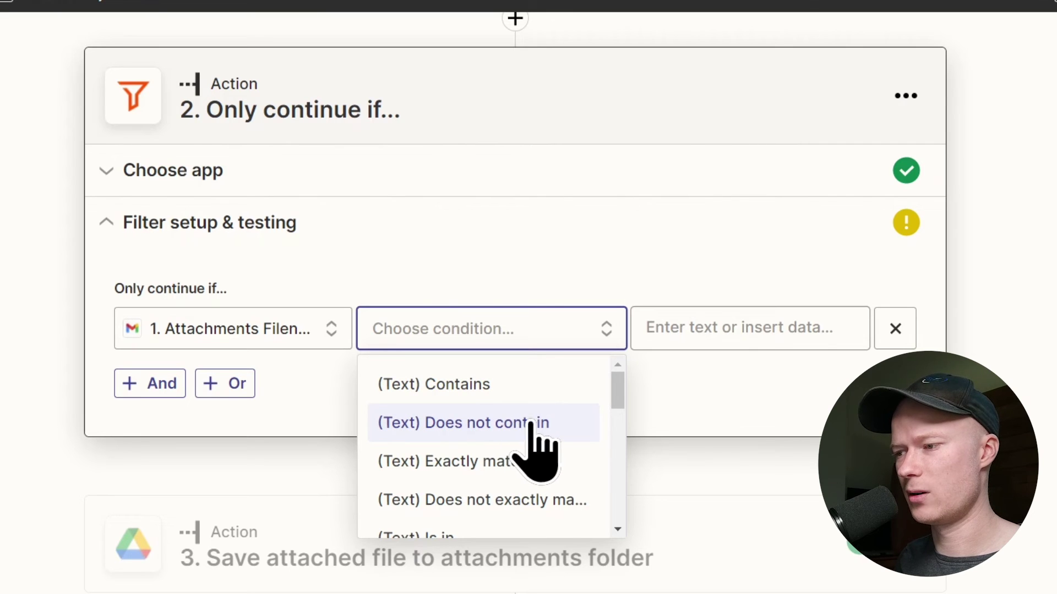
pyautogui.scroll(-3, 487, 451)
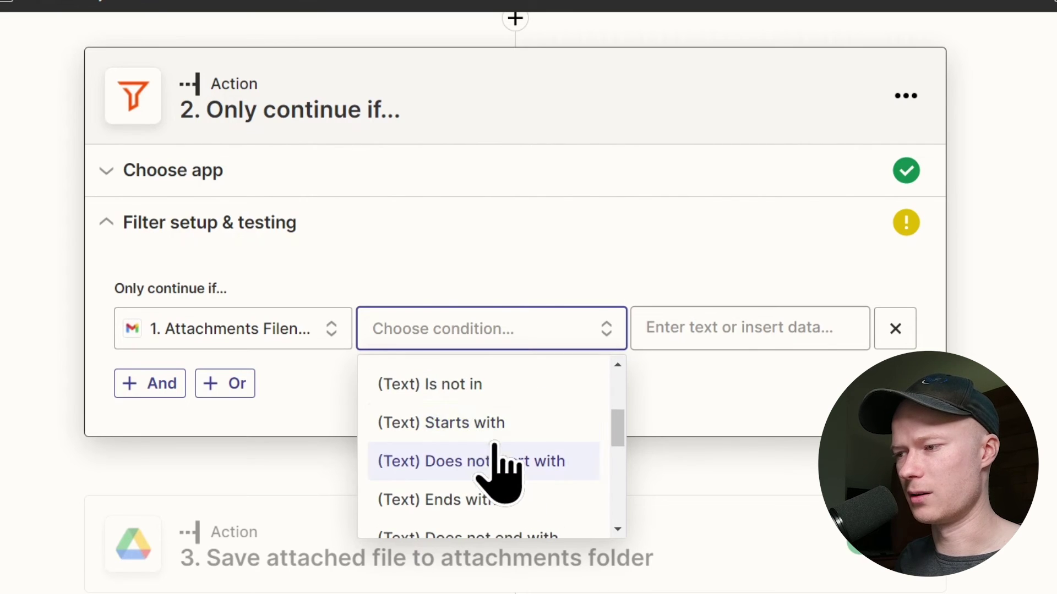
pyautogui.scroll(-2, 445, 439)
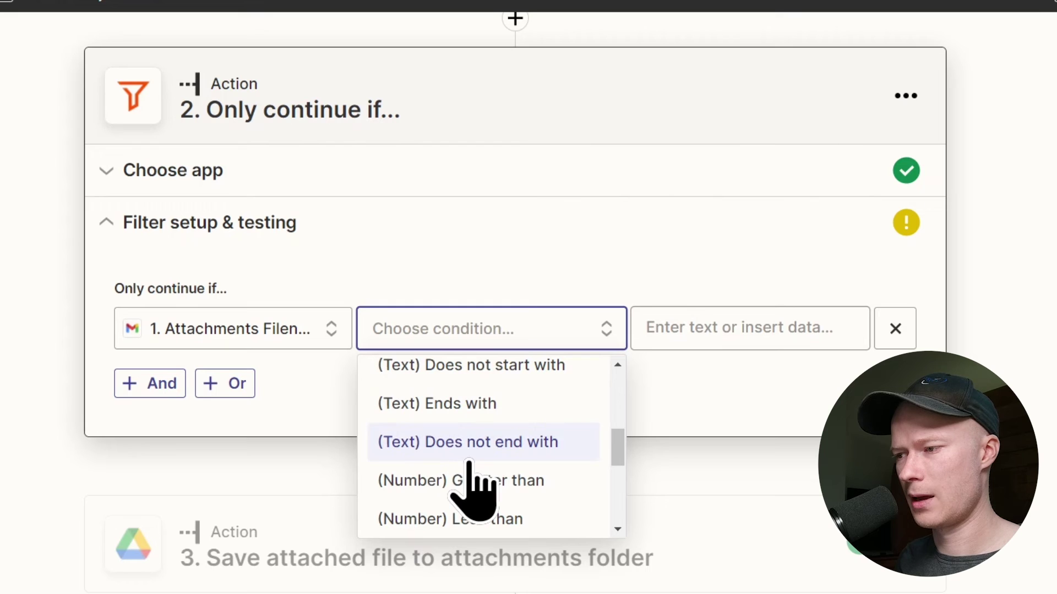
pyautogui.scroll(2, 520, 456)
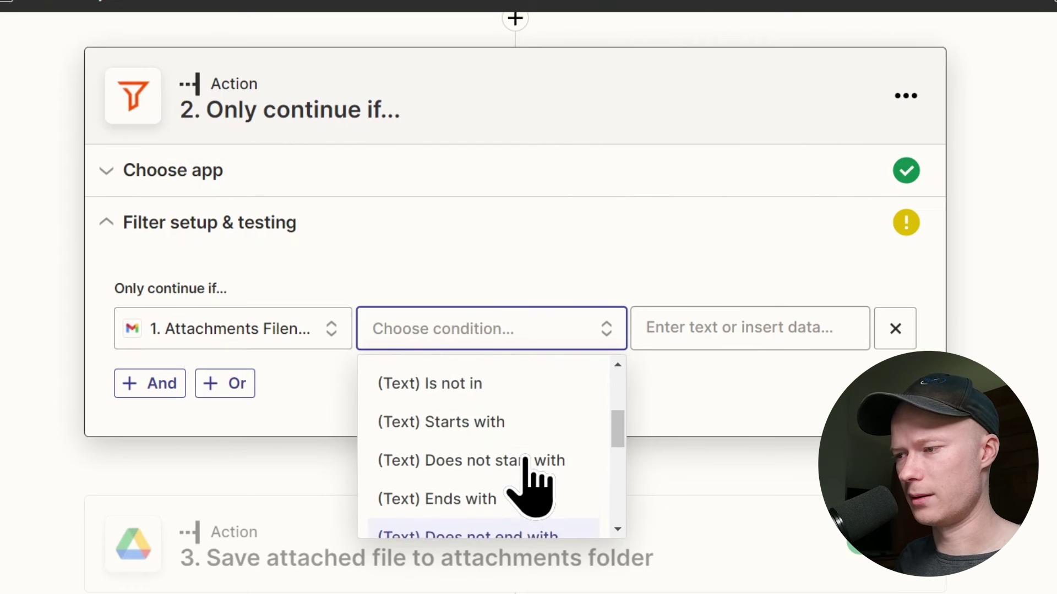
pyautogui.scroll(-2, 522, 465)
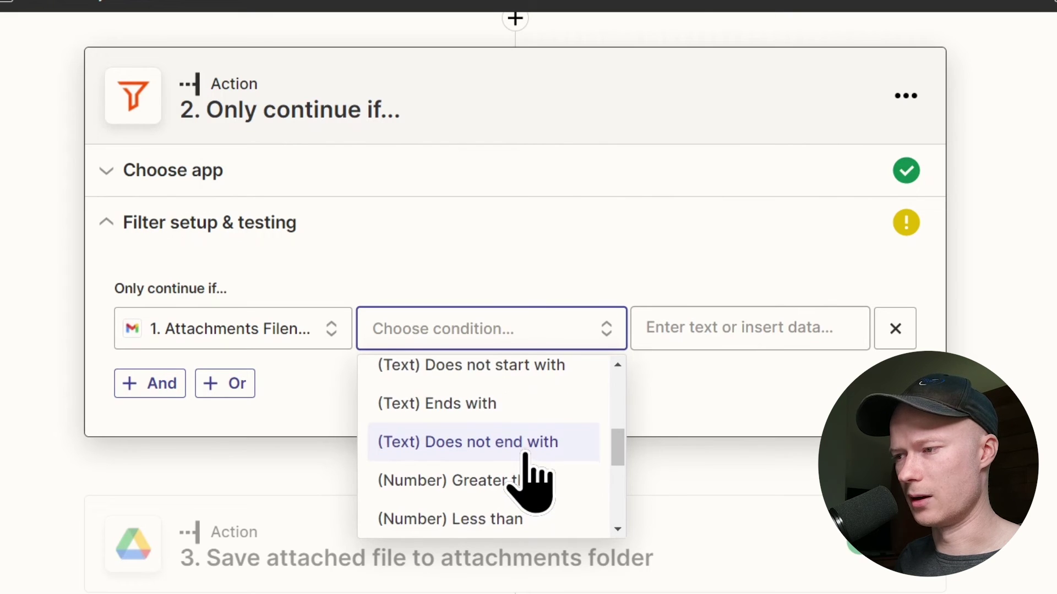
pyautogui.click(472, 451)
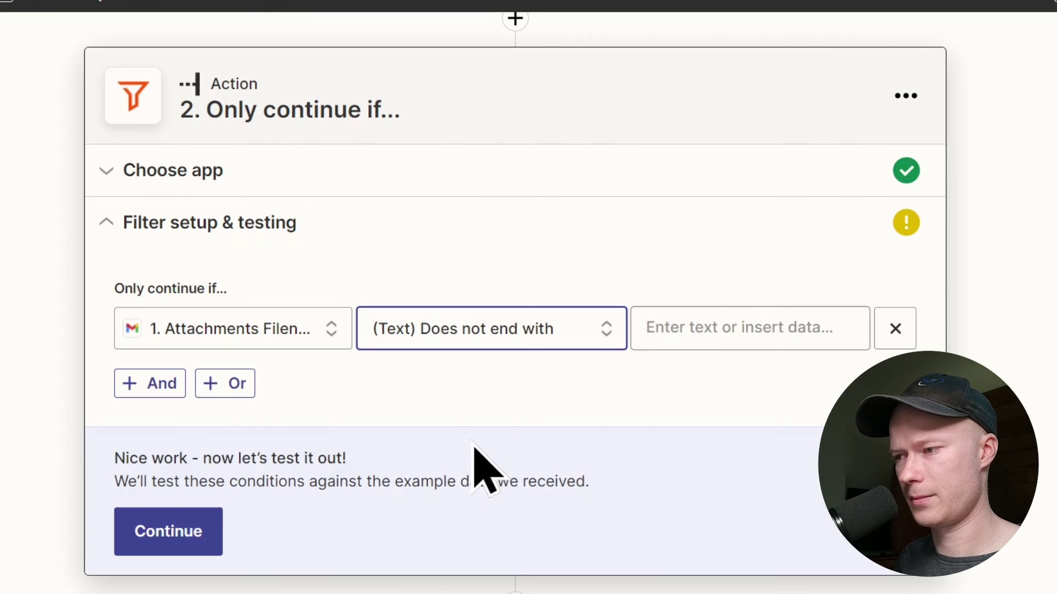
# Enter .asc as the text the attachment filename must not end with
pyautogui.click(691, 336)
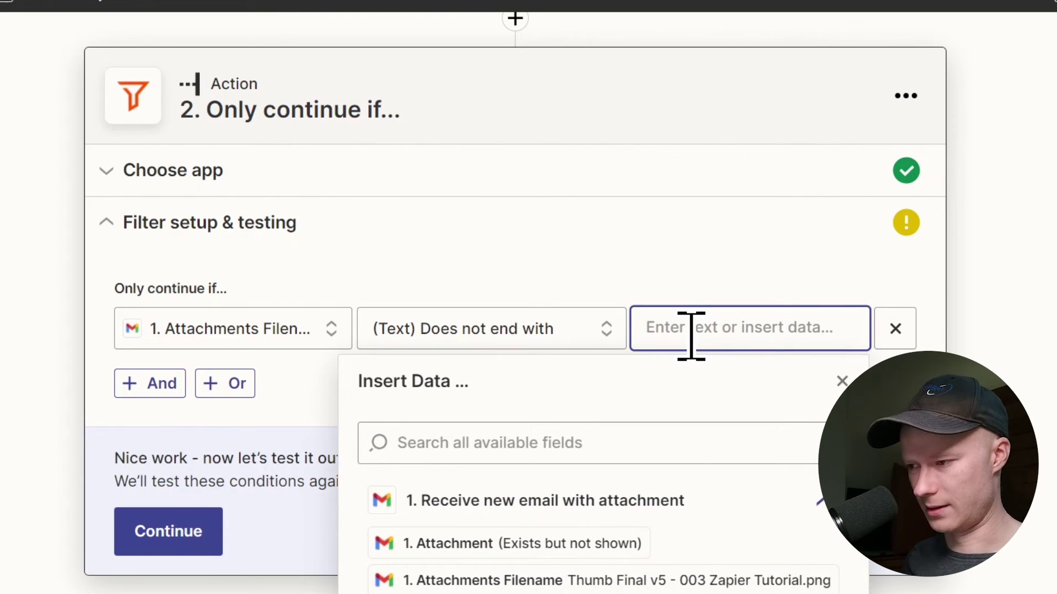
pyautogui.write('.asc')
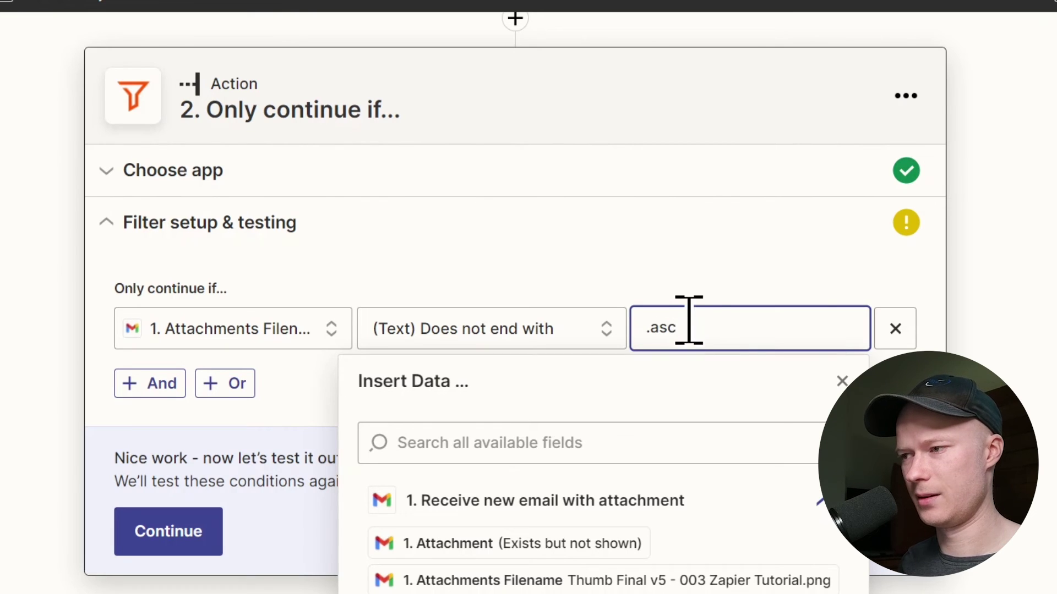
pyautogui.click(616, 256)
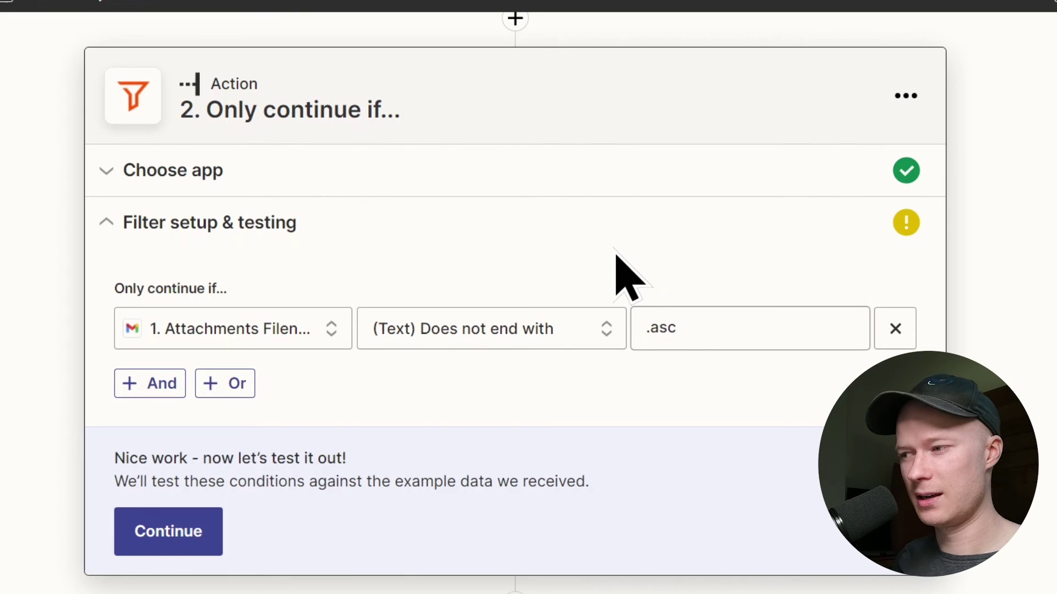
pyautogui.click(678, 329)
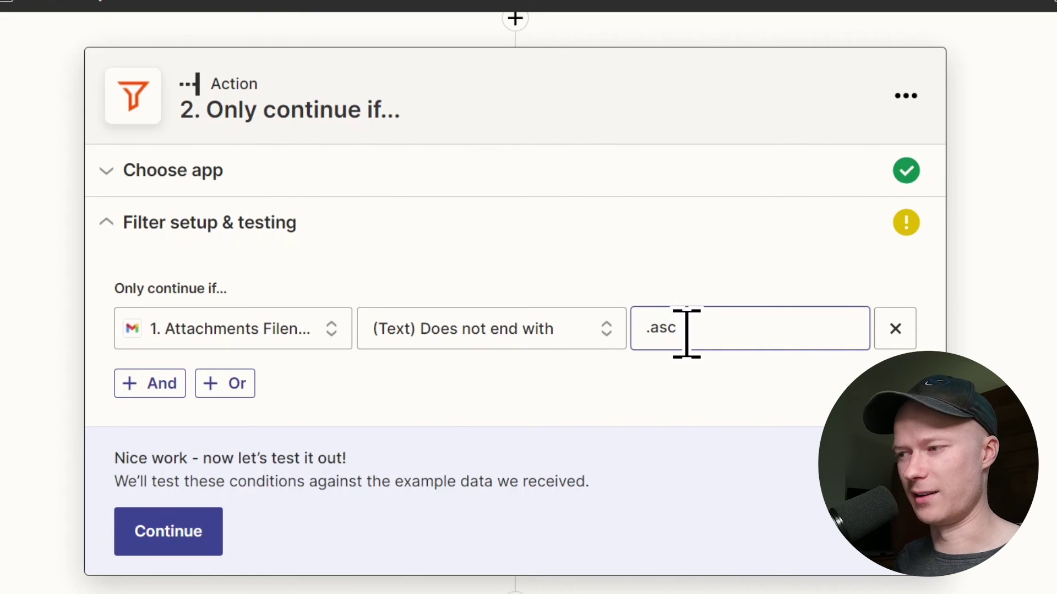
pyautogui.click(649, 330)
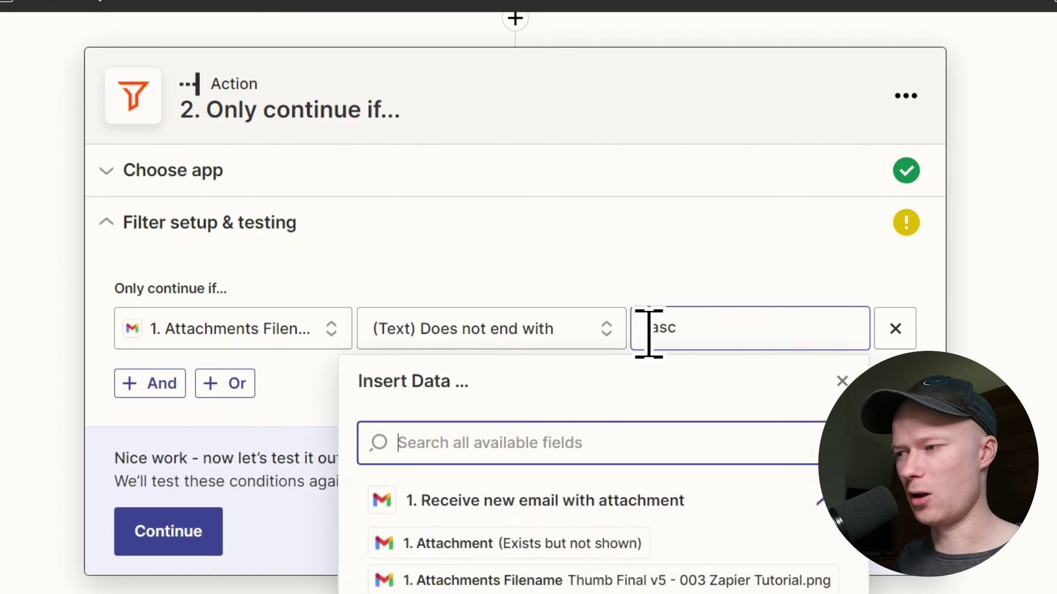
pyautogui.click(661, 331)
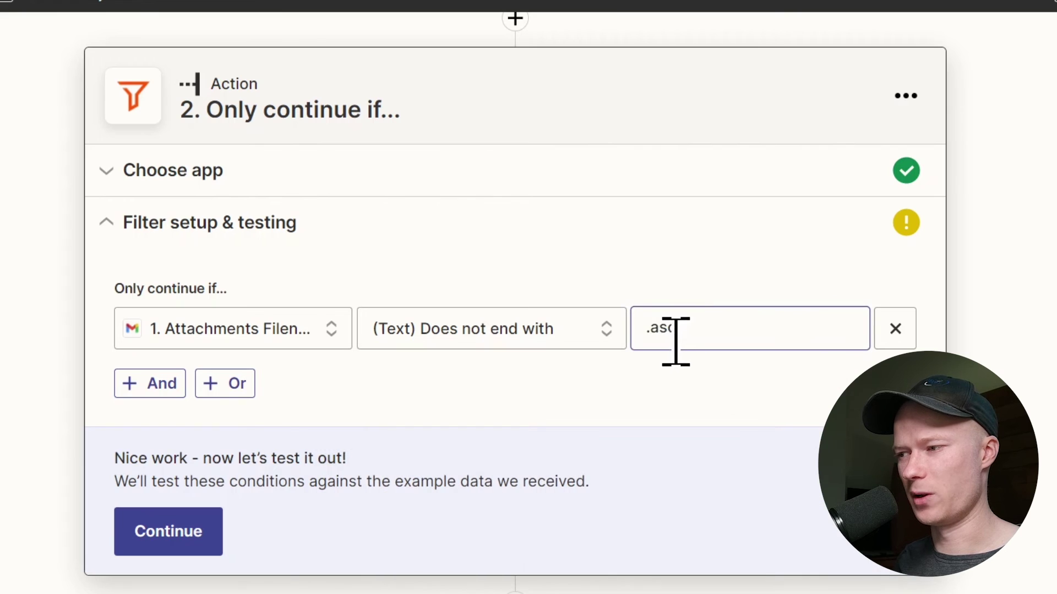
pyautogui.click(672, 281)
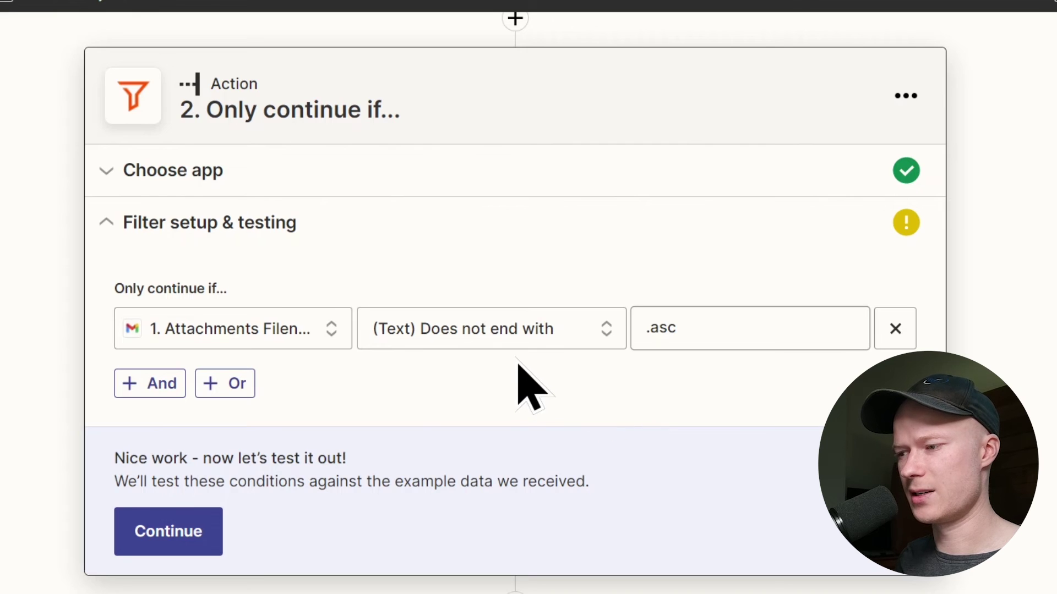
# Review the filter rule in relation to the Gmail trigger, including the options for adding And and Or conditions
pyautogui.scroll(-2, 484, 429)
pyautogui.scroll(4, 402, 385)
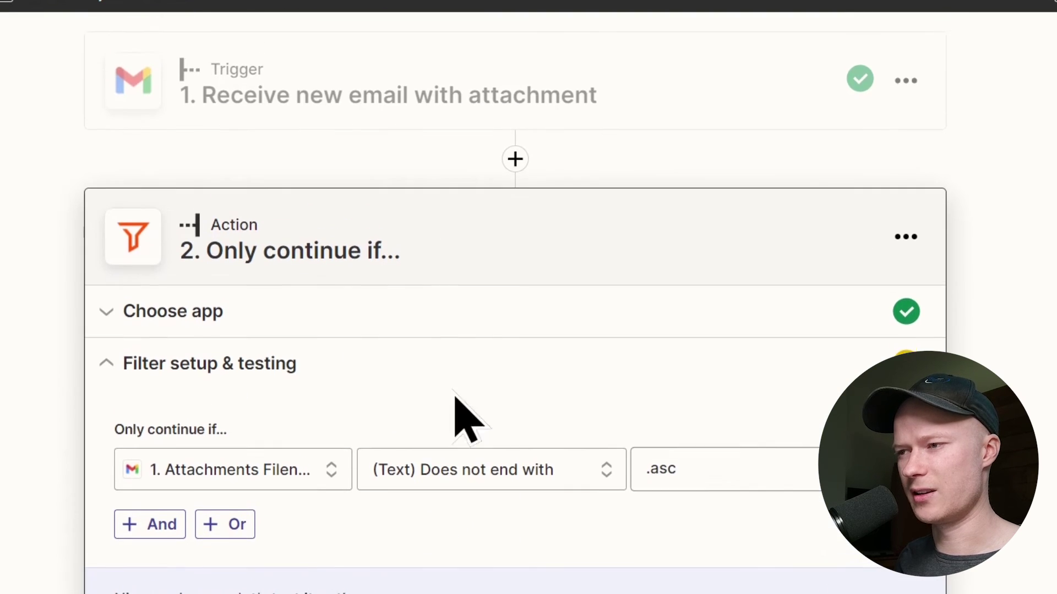
pyautogui.scroll(-2, 435, 416)
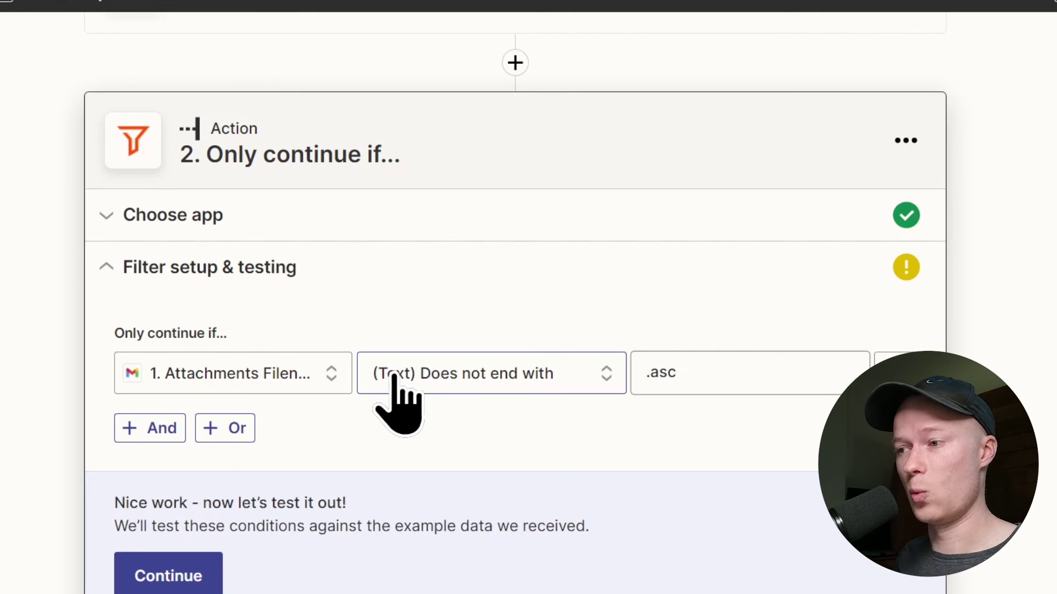
pyautogui.click(687, 384)
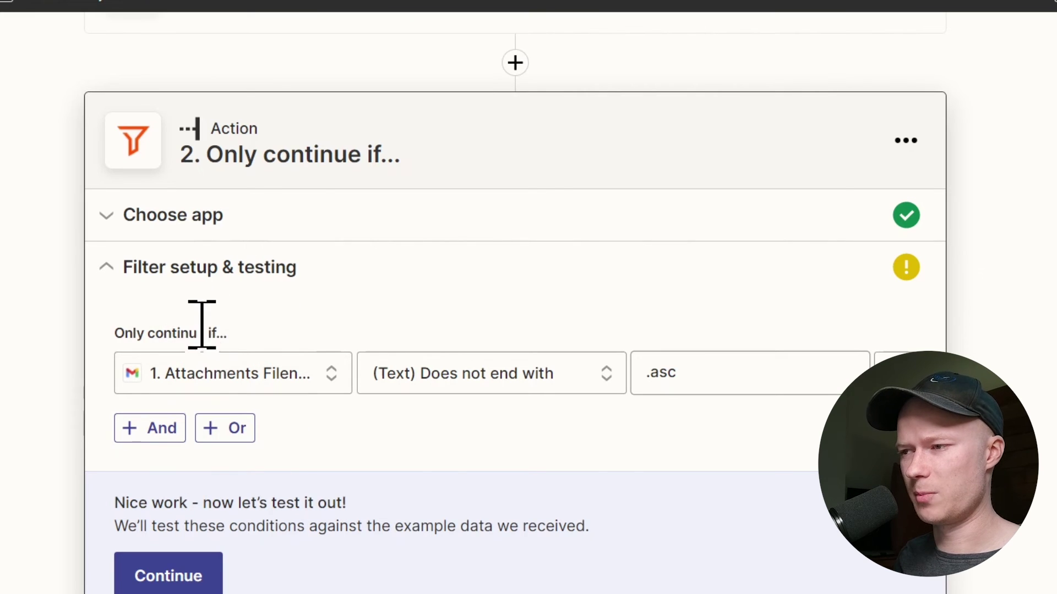
pyautogui.scroll(-2, 217, 401)
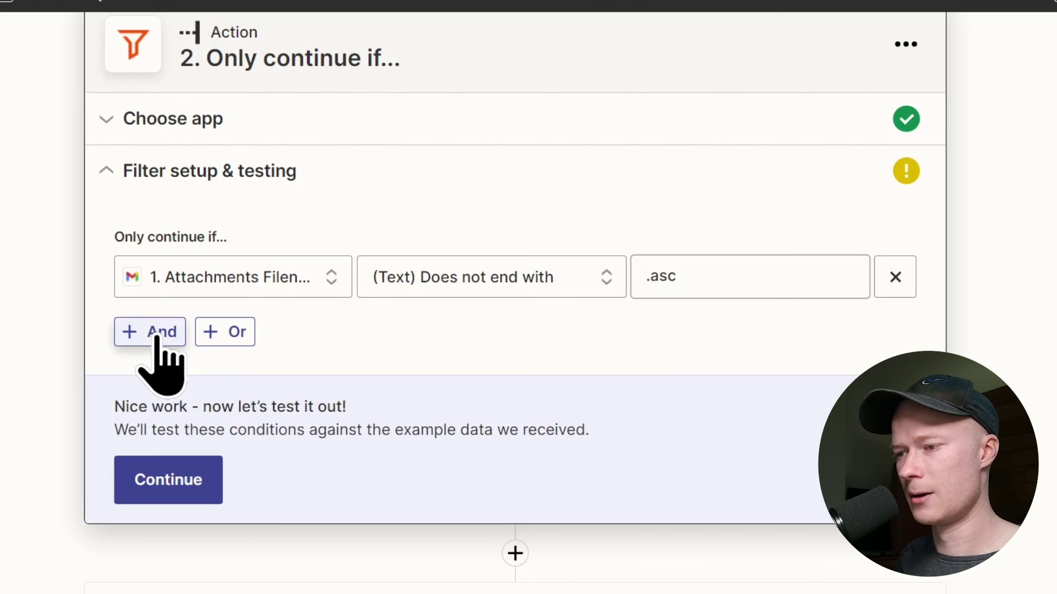
pyautogui.scroll(2, 299, 444)
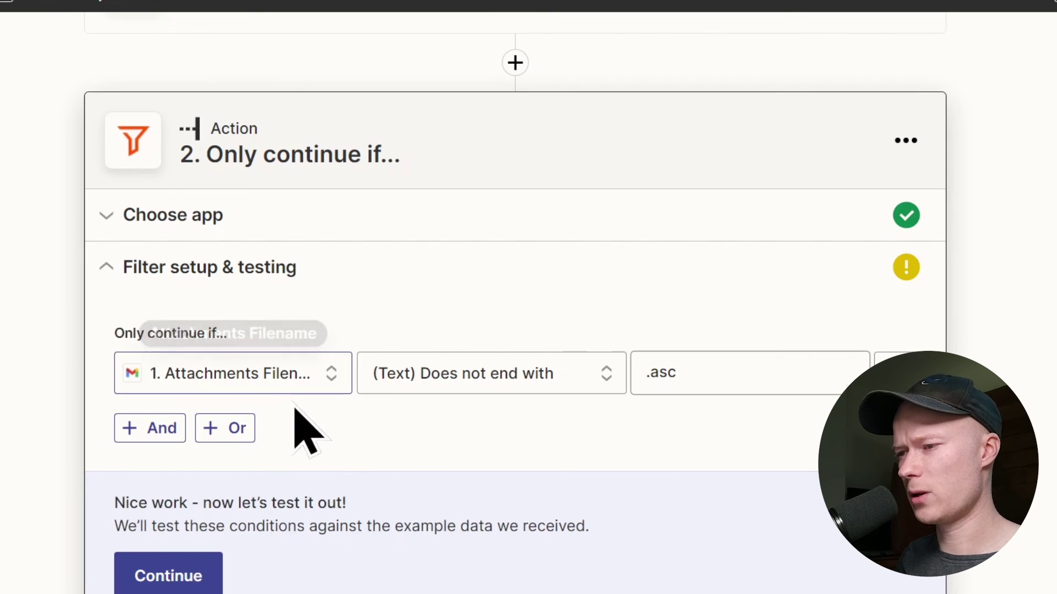
pyautogui.scroll(2, 472, 519)
pyautogui.scroll(-2, 472, 515)
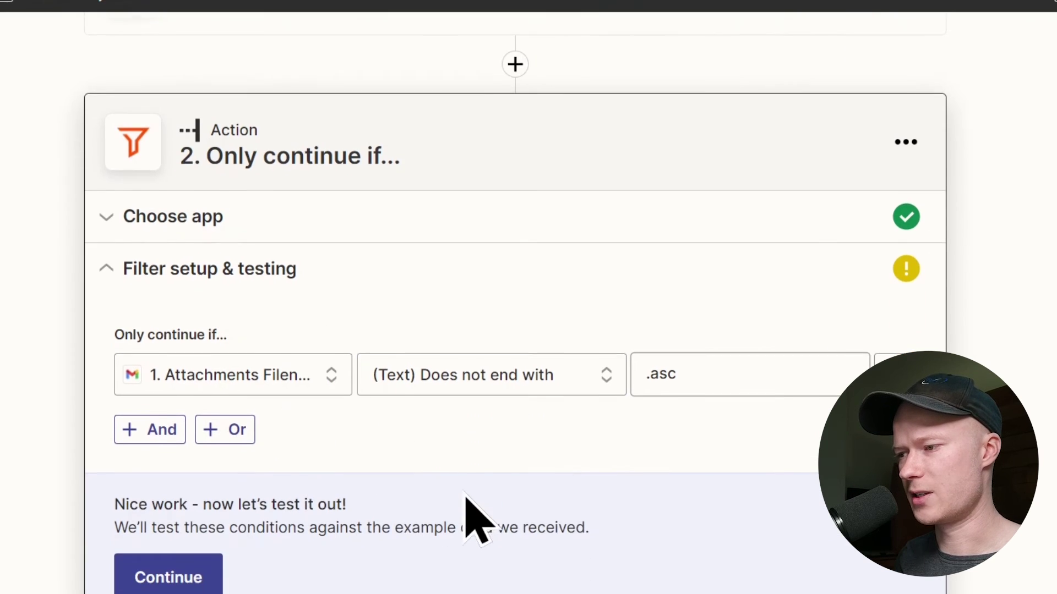
# Rename the filter step as "Filter out all .asc signature files"
pyautogui.scroll(2, 483, 474)
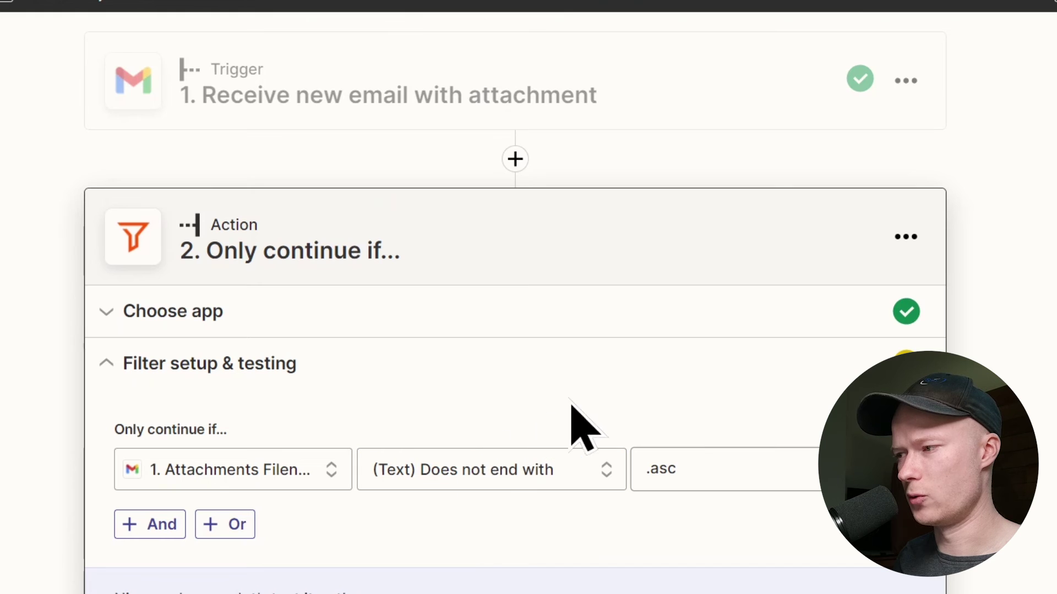
pyautogui.click(906, 236)
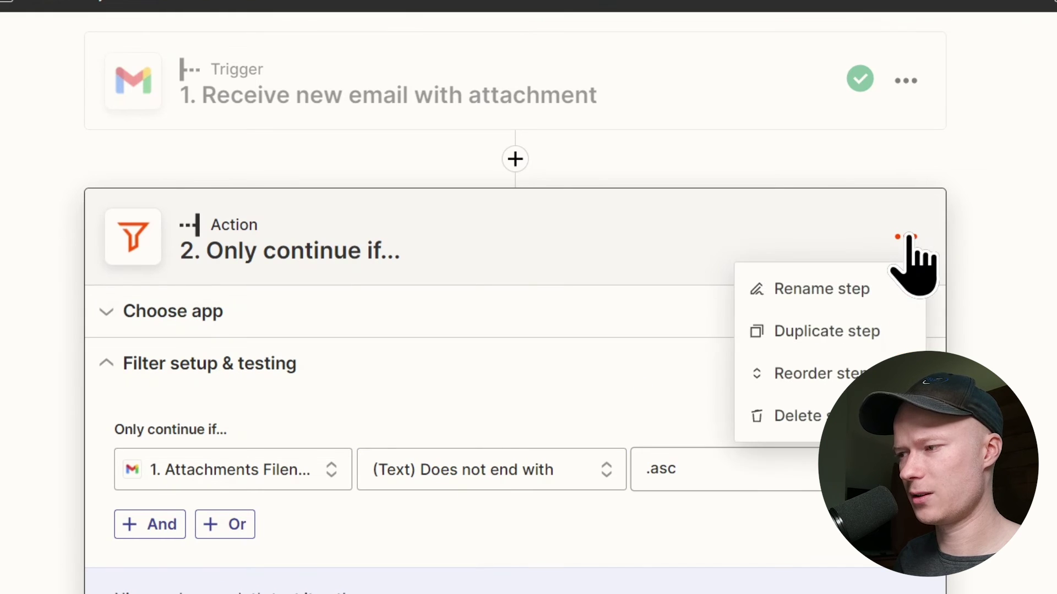
pyautogui.click(826, 289)
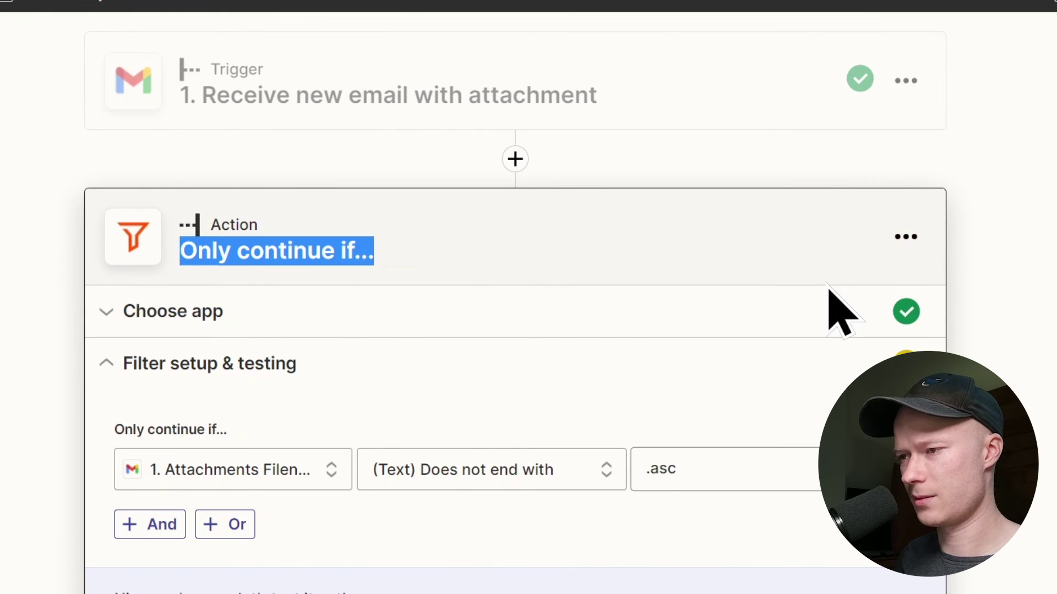
pyautogui.write('F')
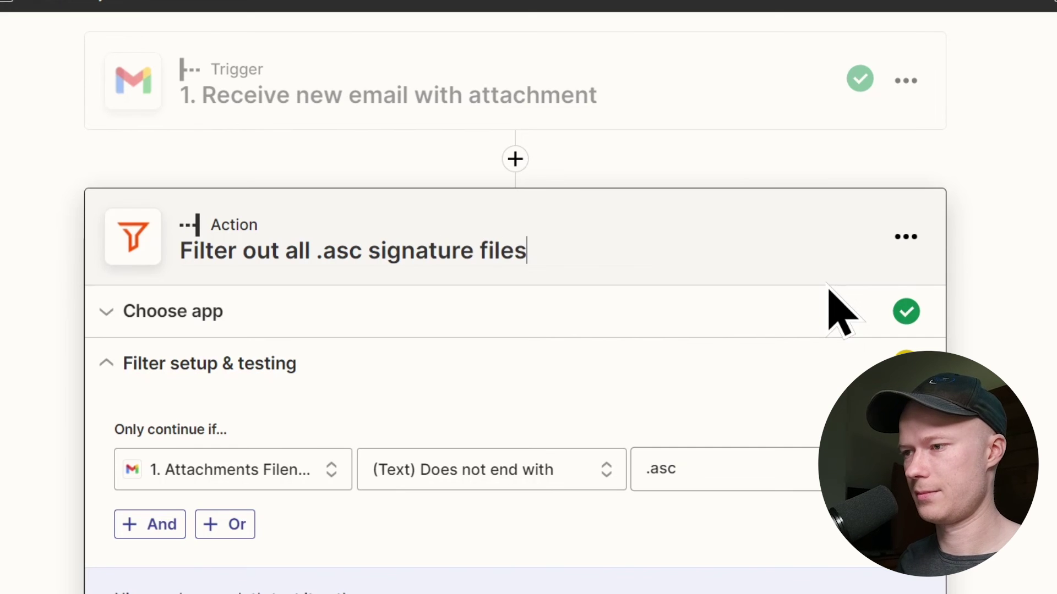
# Test the filter against the trigger's sample data, review the result and continue to the Google Drive action
pyautogui.scroll(-4, 514, 354)
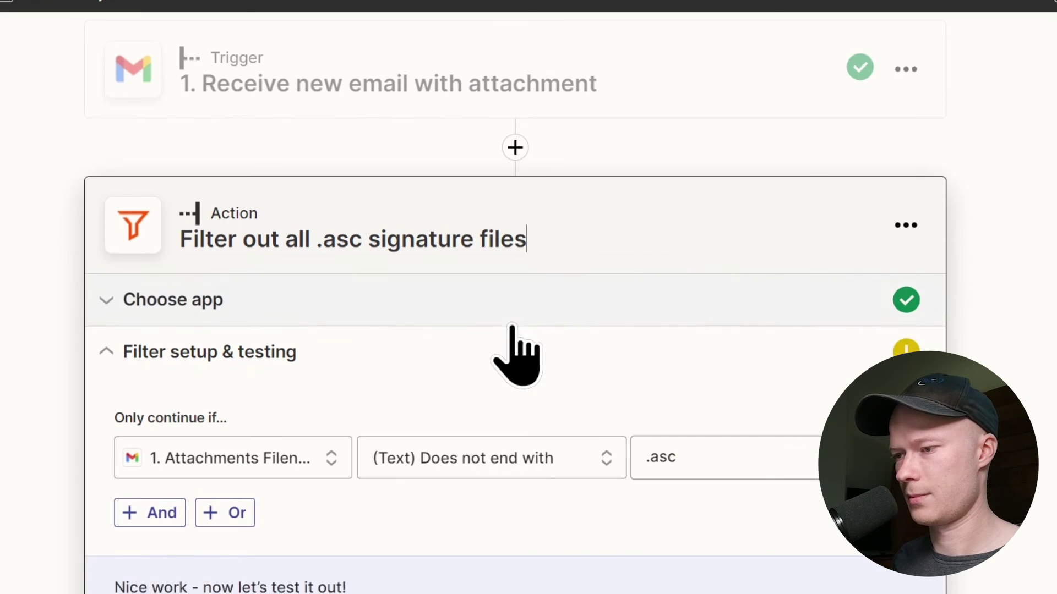
pyautogui.click(196, 487)
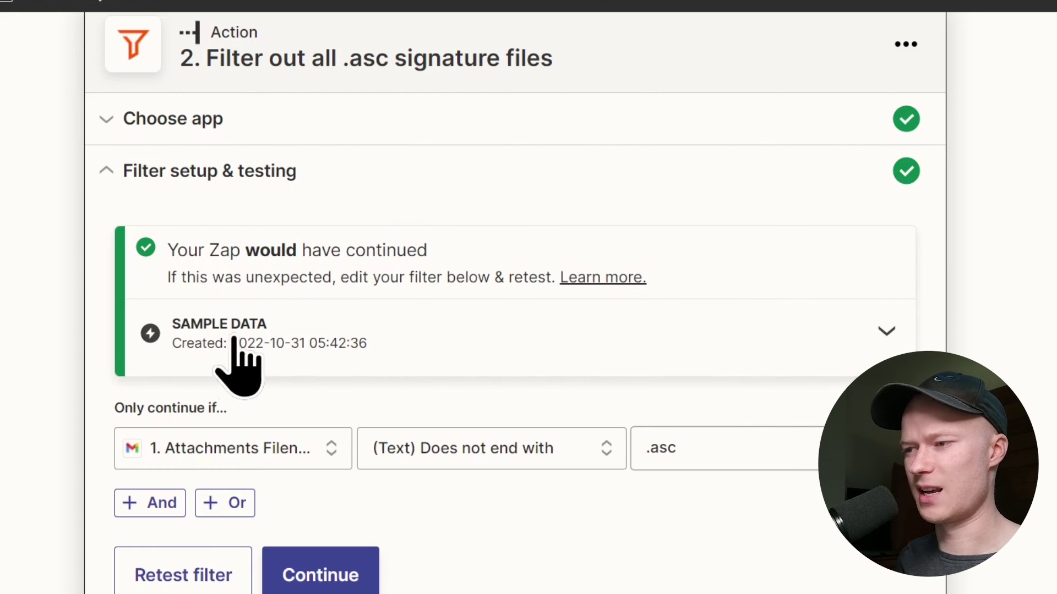
pyautogui.scroll(3, 306, 407)
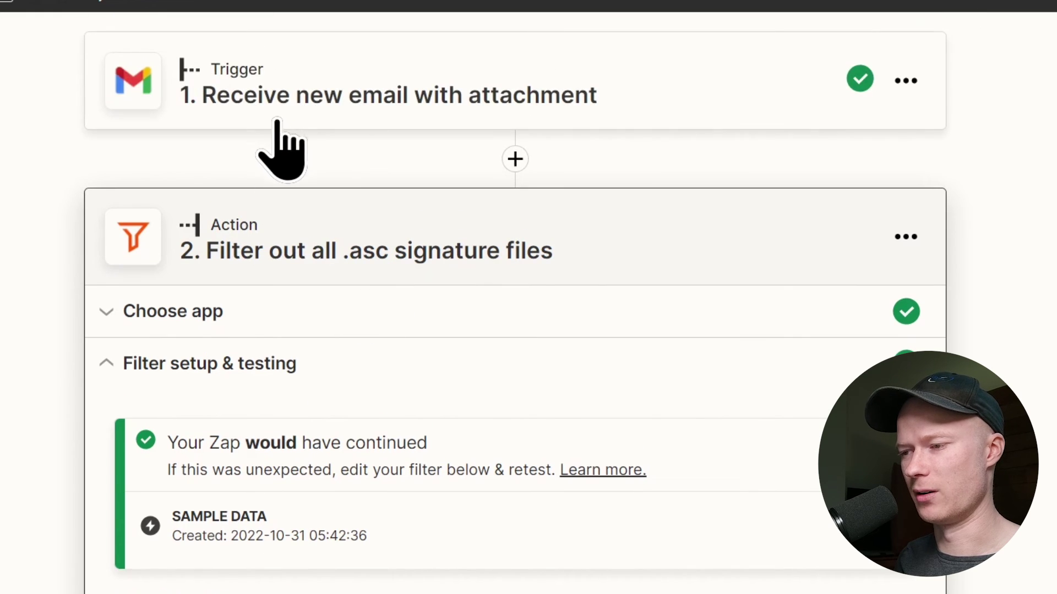
pyautogui.scroll(-3, 207, 319)
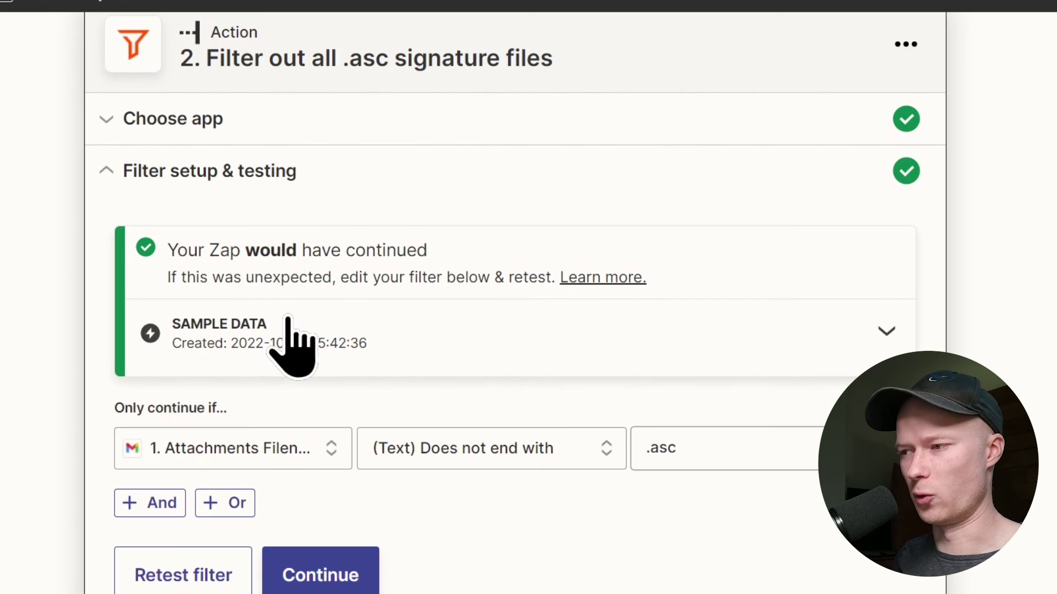
pyautogui.scroll(-4, 327, 333)
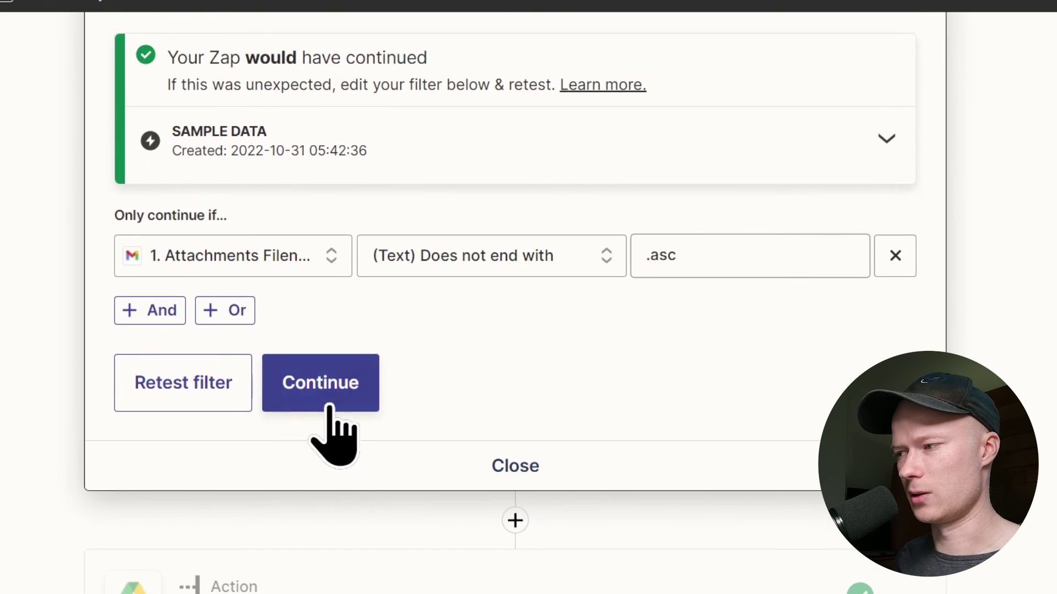
pyautogui.click(327, 408)
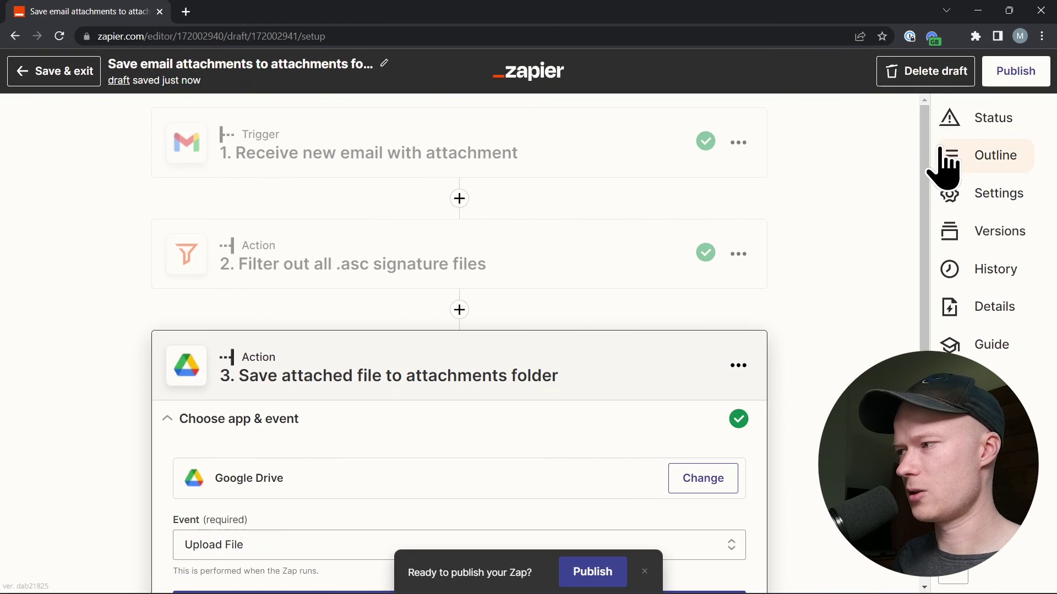
# Publish the new version of the email attachments Zap with the version description left blank
pyautogui.click(1038, 75)
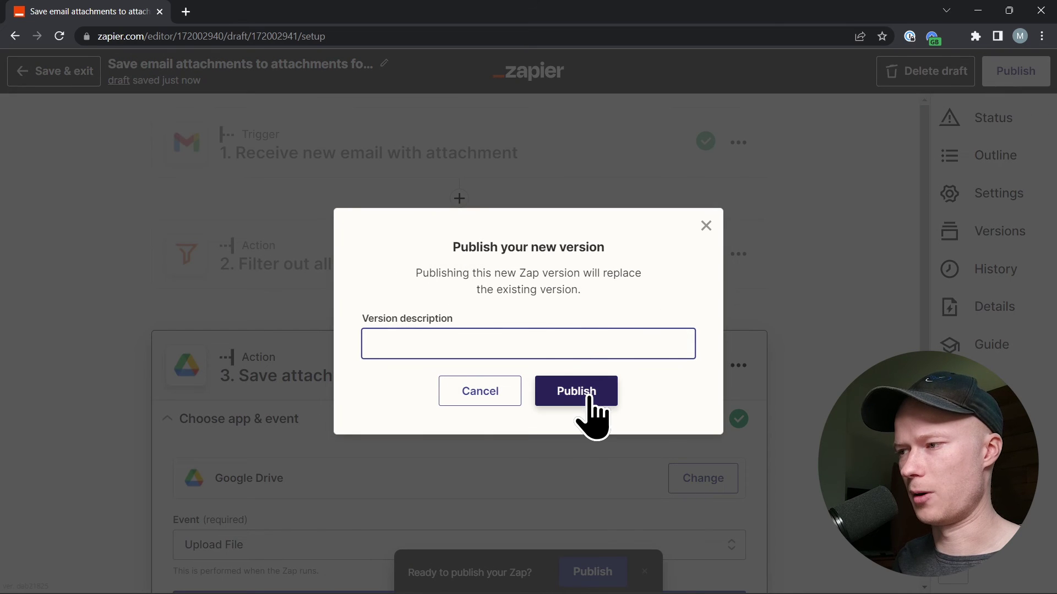
pyautogui.click(588, 405)
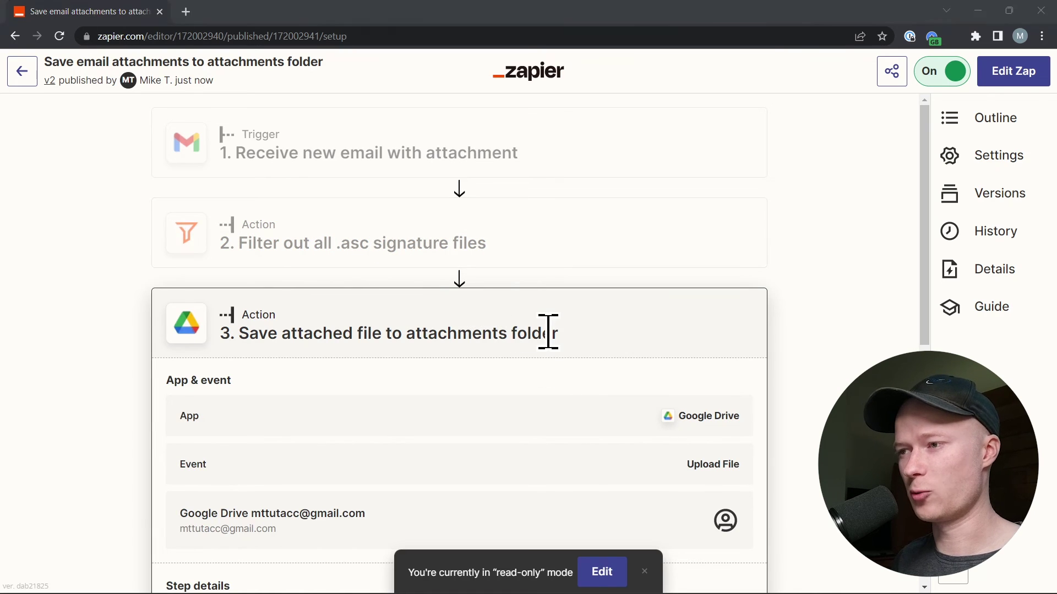
# Switch to Gmail and compose a message to the account's own address with the subject "Email with signature attachment"
pyautogui.hotkey('alt', 'Tab')
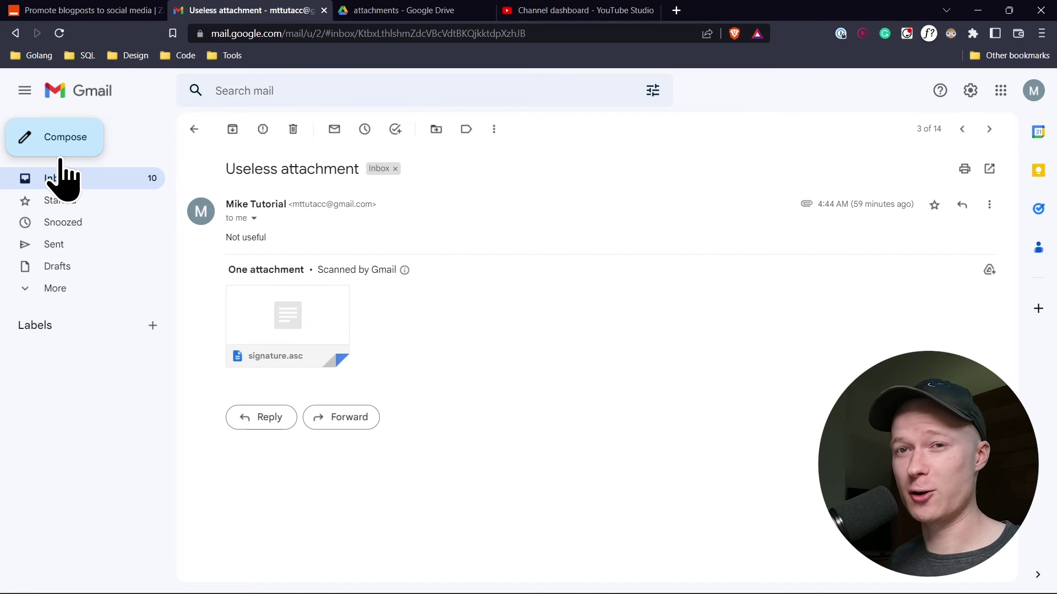
pyautogui.click(72, 142)
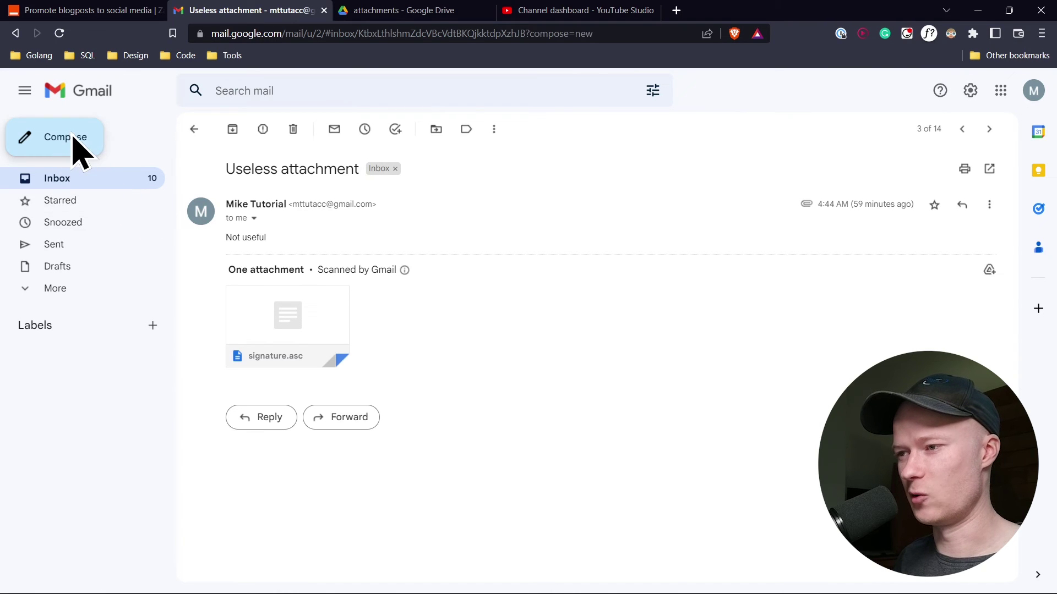
pyautogui.write('m')
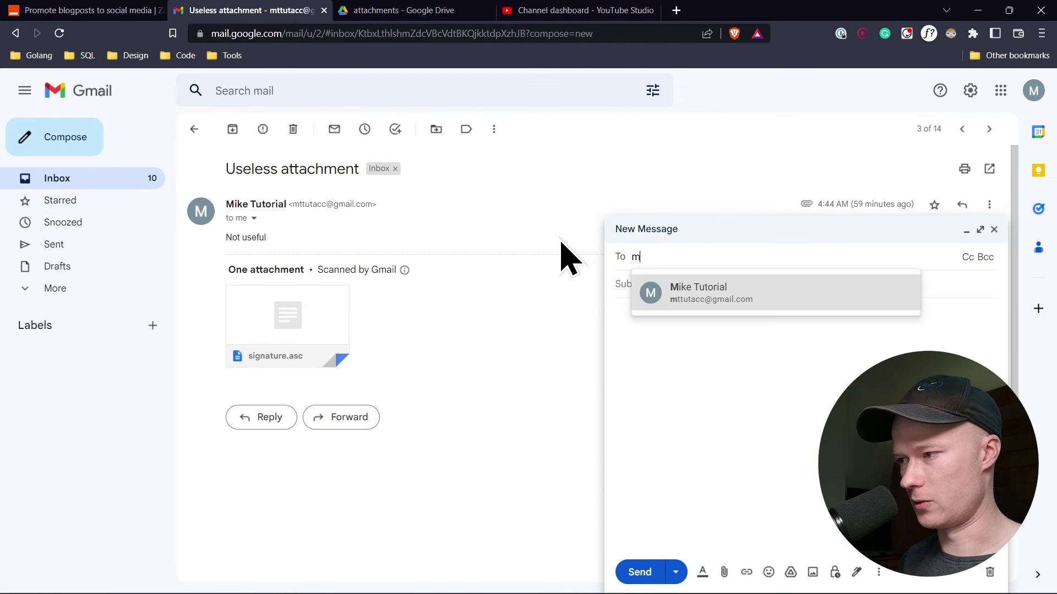
pyautogui.click(717, 305)
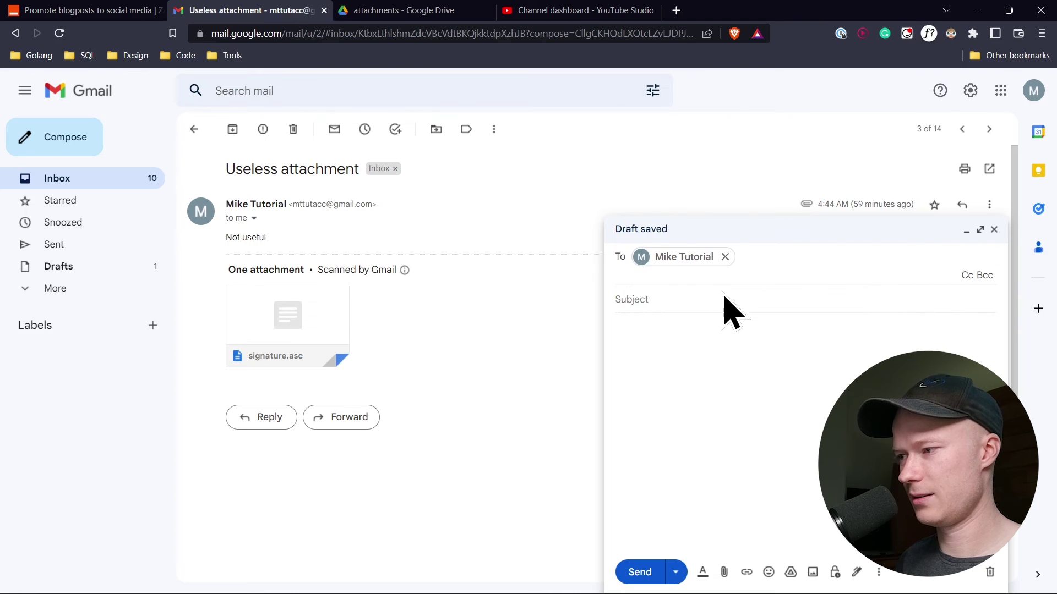
pyautogui.click(684, 308)
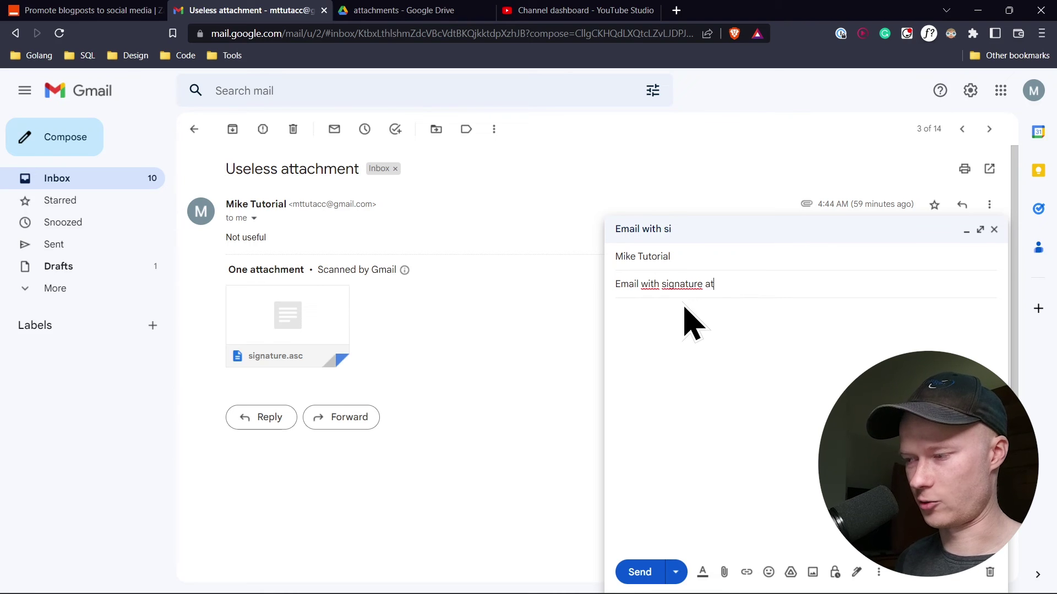
pyautogui.write('hment')
pyautogui.press('Tab')
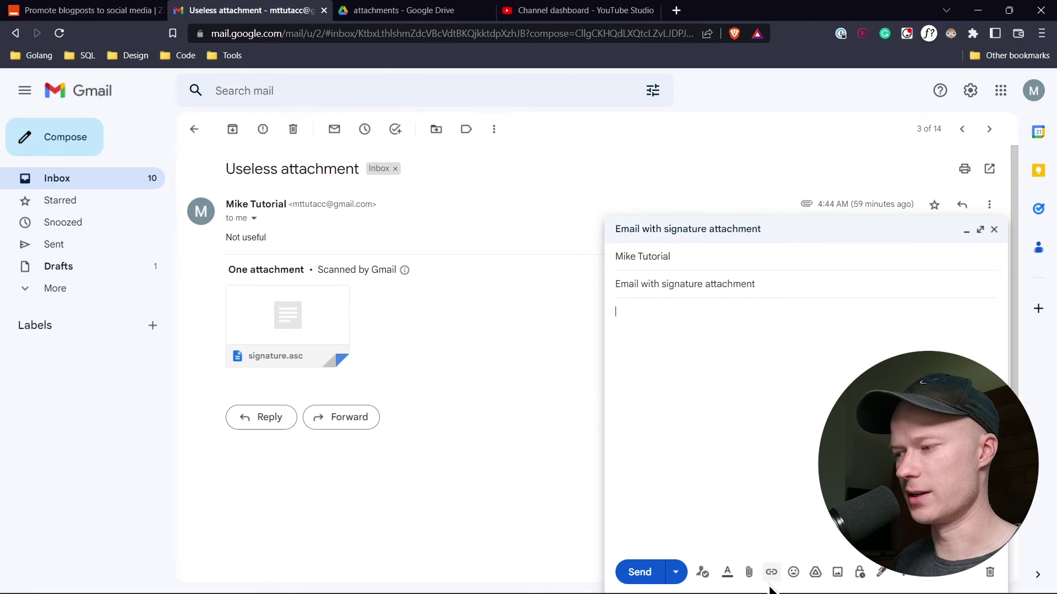
# Send the email with signature.asc attached and check the attachments folder in Google Drive
pyautogui.click(749, 573)
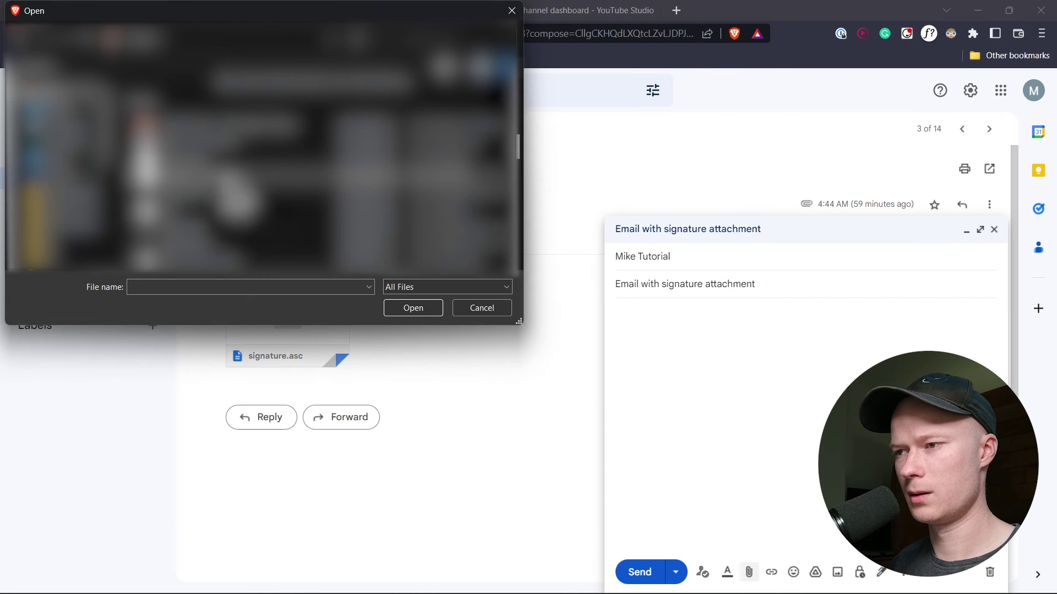
pyautogui.click(225, 163)
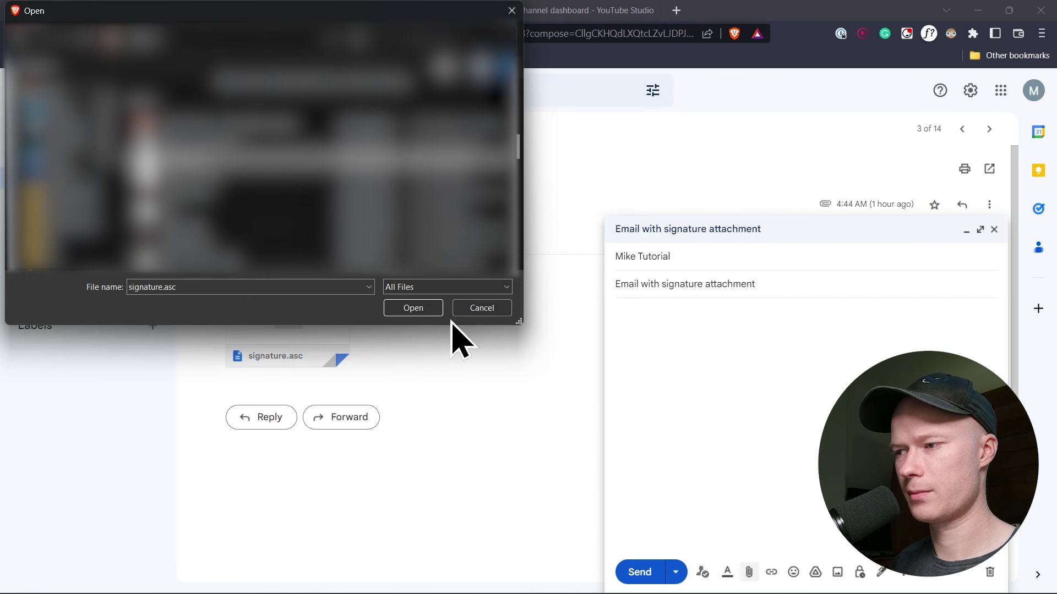
pyautogui.click(424, 307)
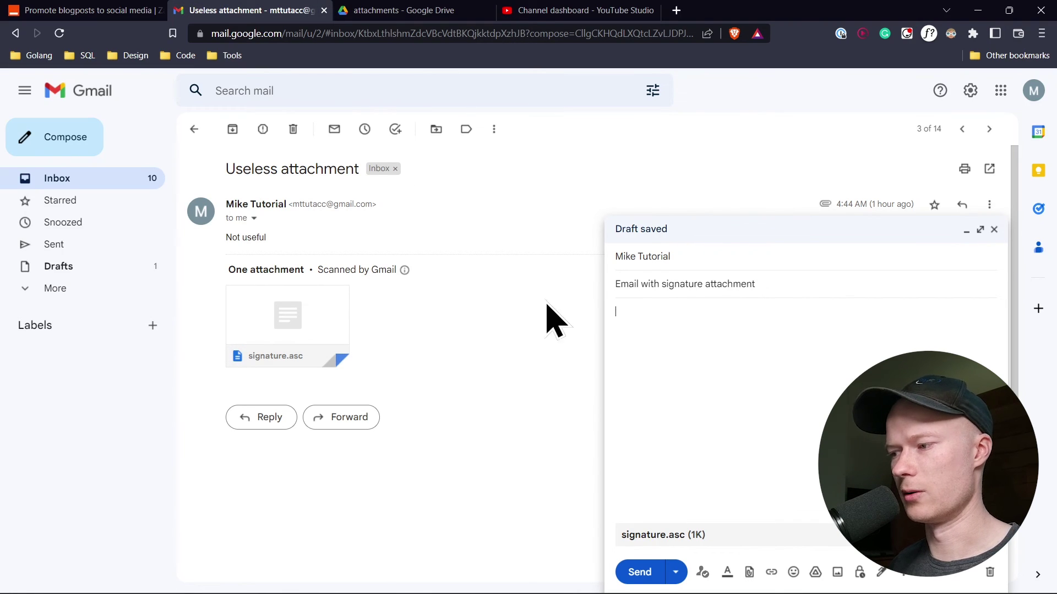
pyautogui.click(638, 572)
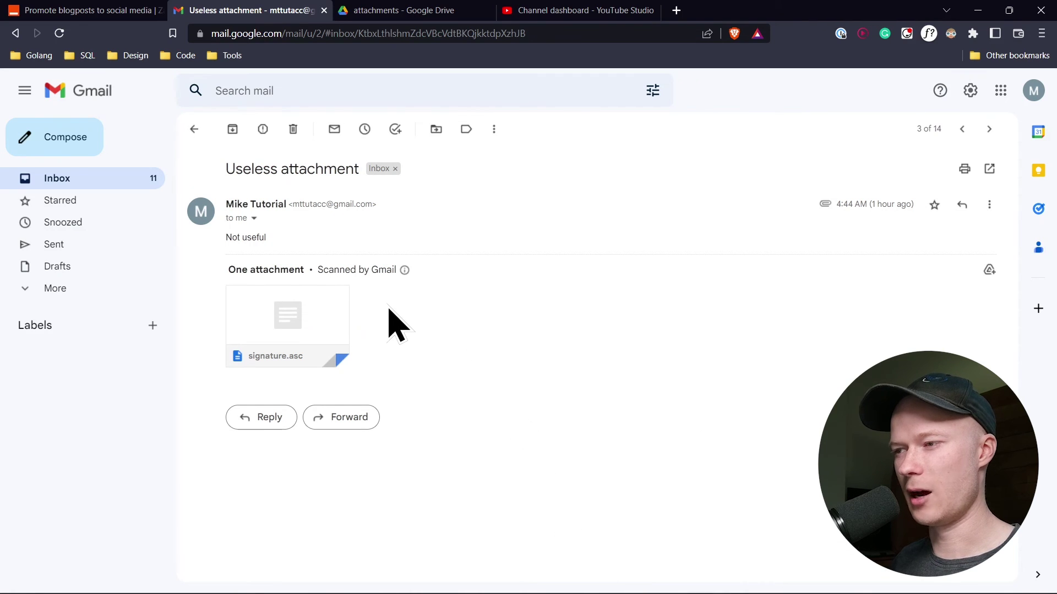
pyautogui.click(405, 10)
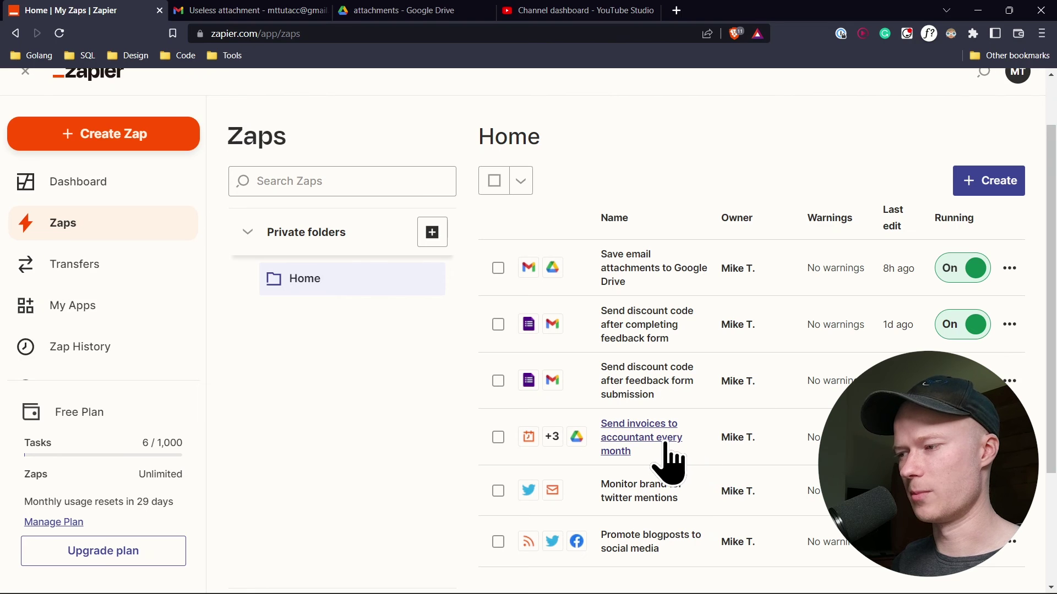
# Open the "Send invoices to accountant every month" Zap in Zapier and review its sequence of steps
pyautogui.scroll(-2, 657, 449)
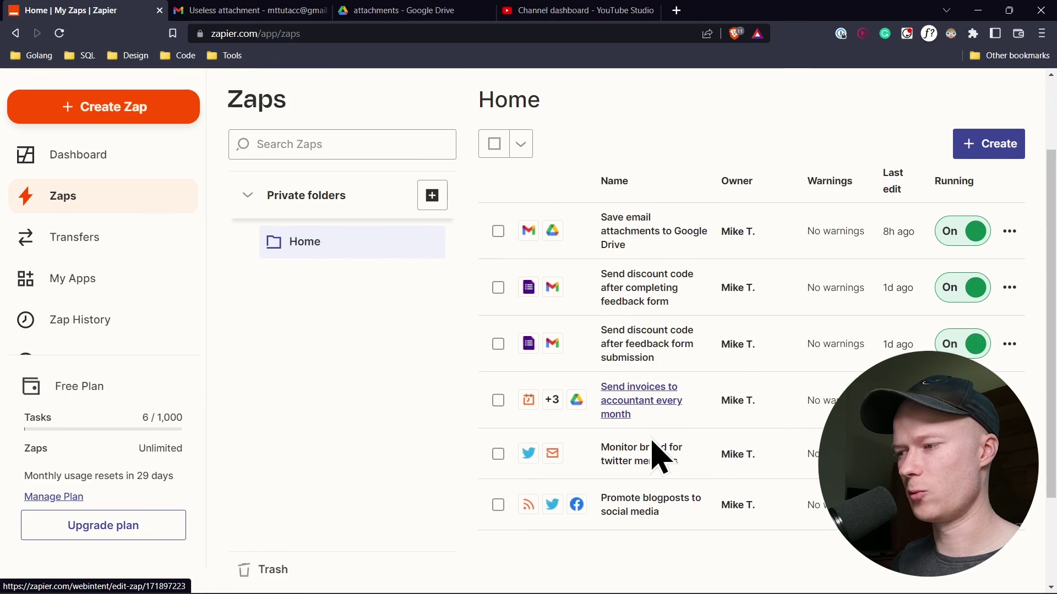
pyautogui.click(654, 386)
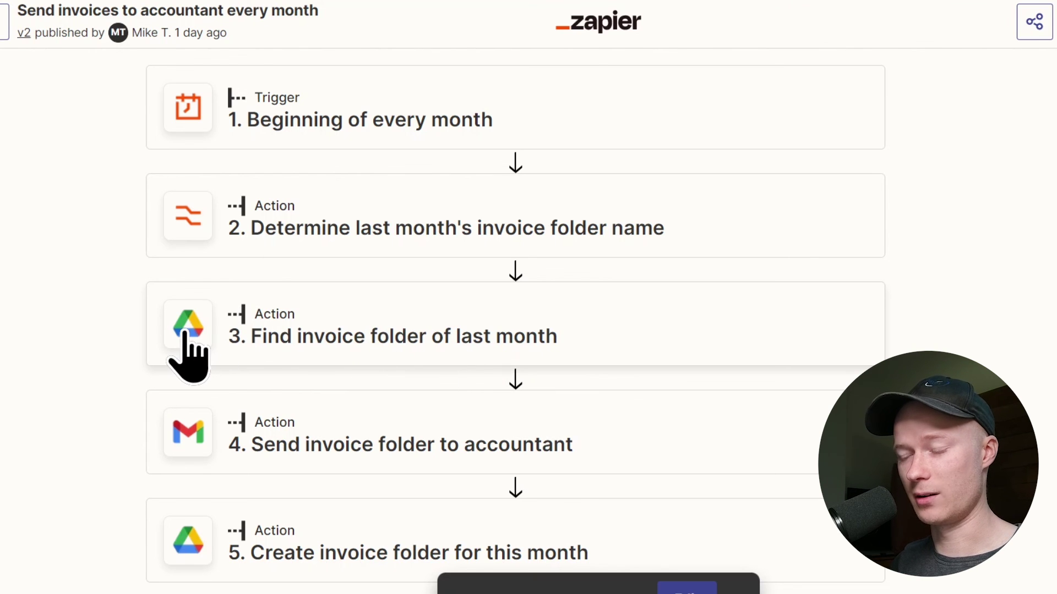
pyautogui.scroll(-1, 242, 358)
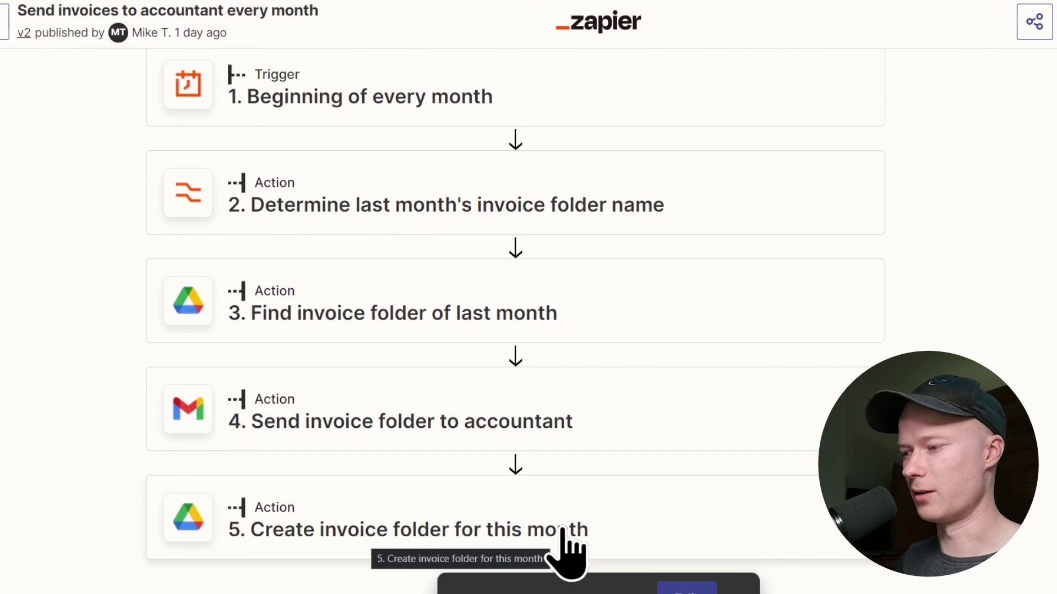
pyautogui.scroll(1, 619, 484)
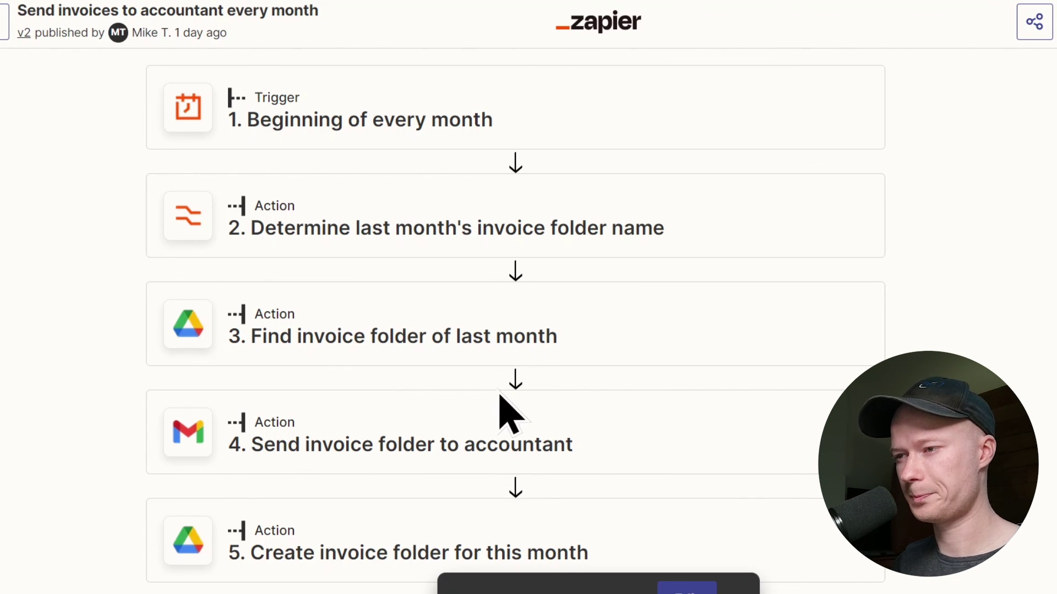
# Open the "Beginning of every month" trigger and examine its app, event, day of the month and time of day
pyautogui.click(199, 117)
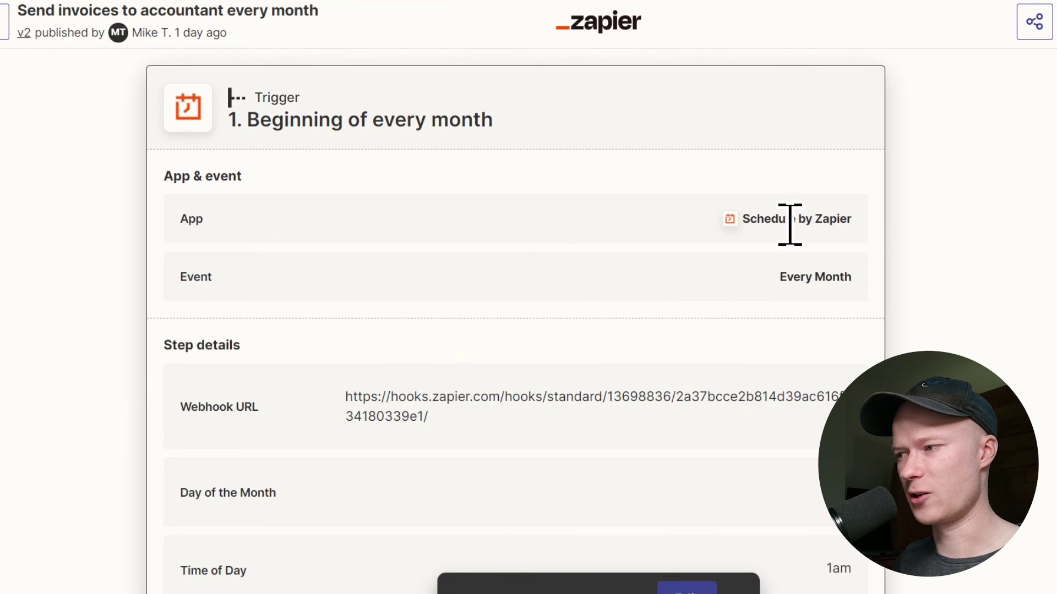
pyautogui.scroll(-2, 225, 261)
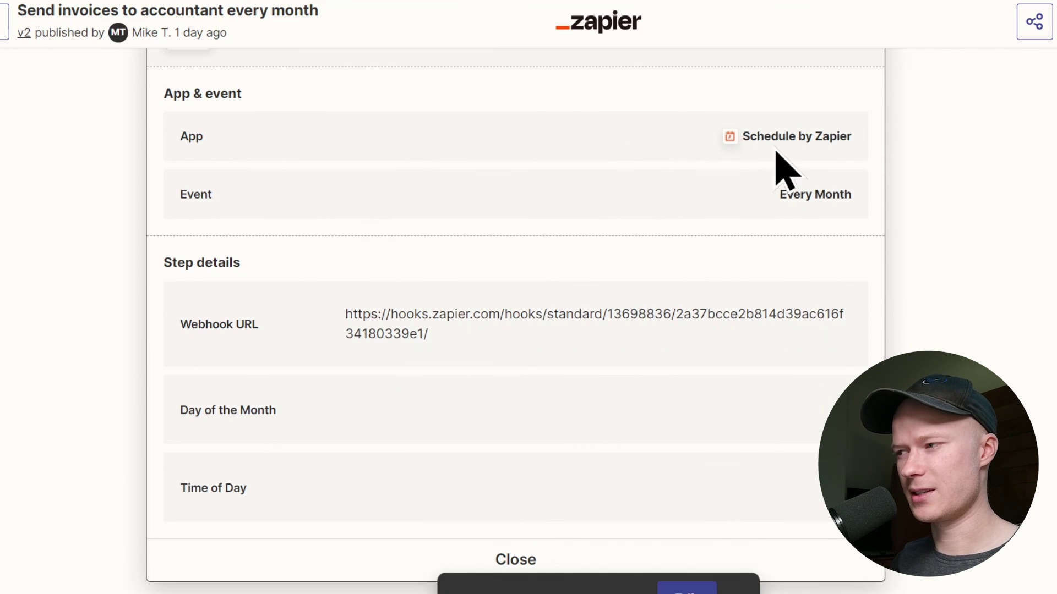
pyautogui.scroll(2, 435, 265)
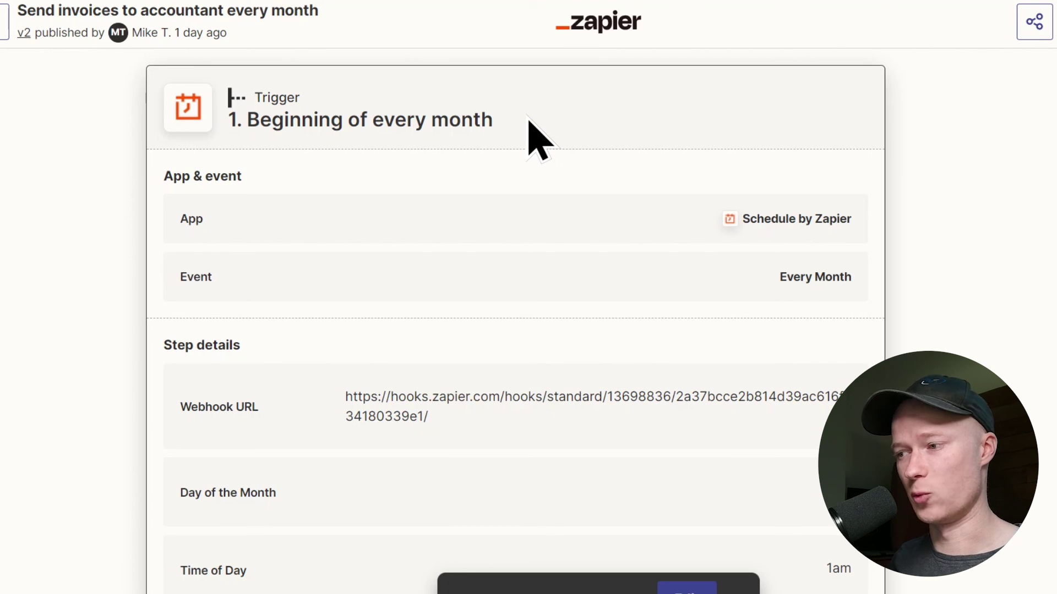
pyautogui.scroll(-6, 349, 309)
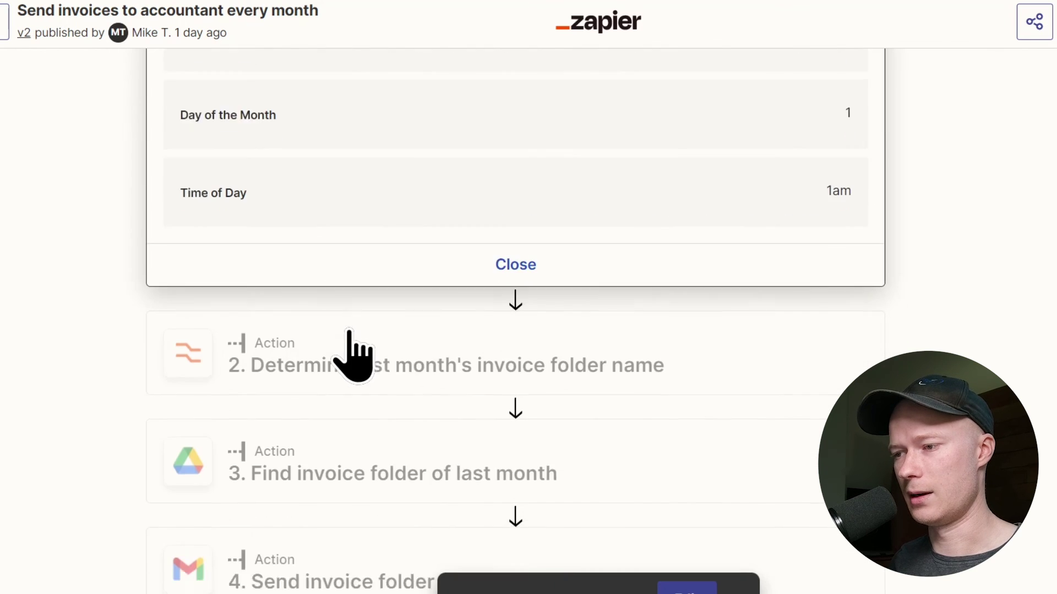
# Open the "Determine last month's invoice folder name" action and examine its app, event and transform in relation to the trigger
pyautogui.scroll(-2, 352, 341)
pyautogui.click(373, 247)
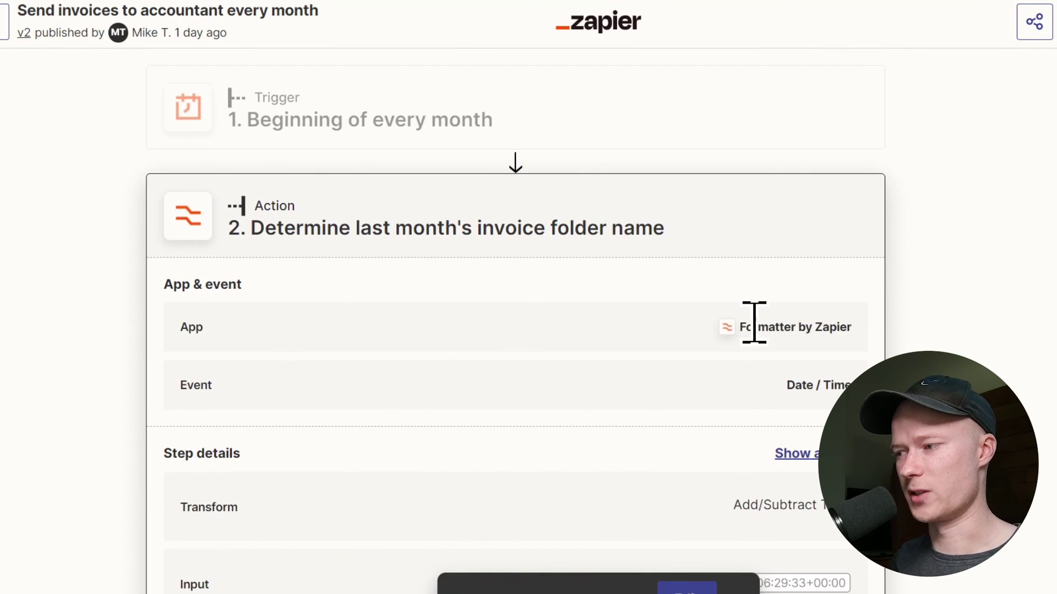
pyautogui.scroll(-2, 649, 347)
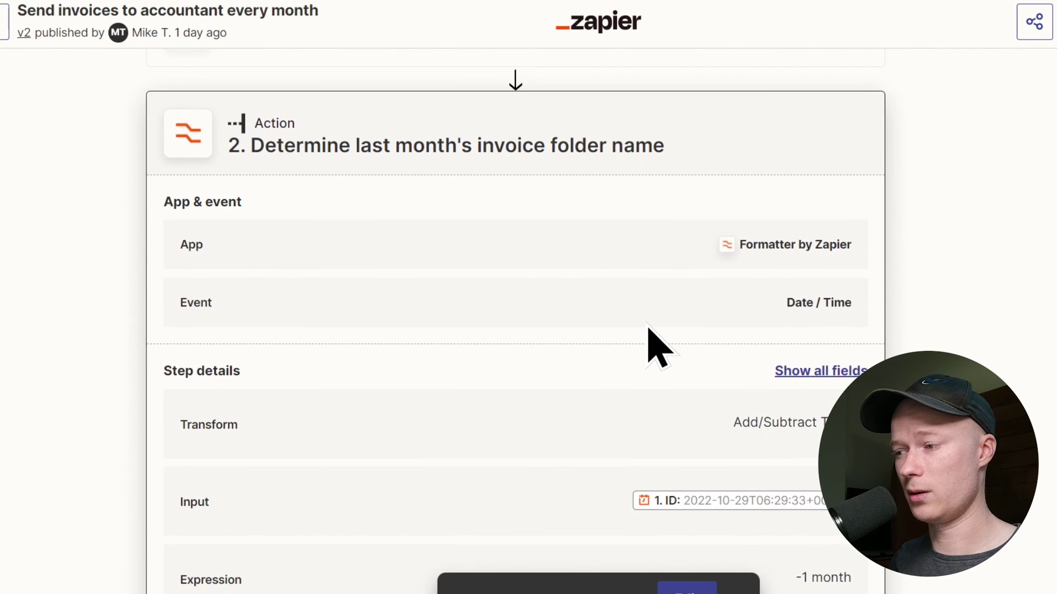
pyautogui.scroll(-2, 648, 327)
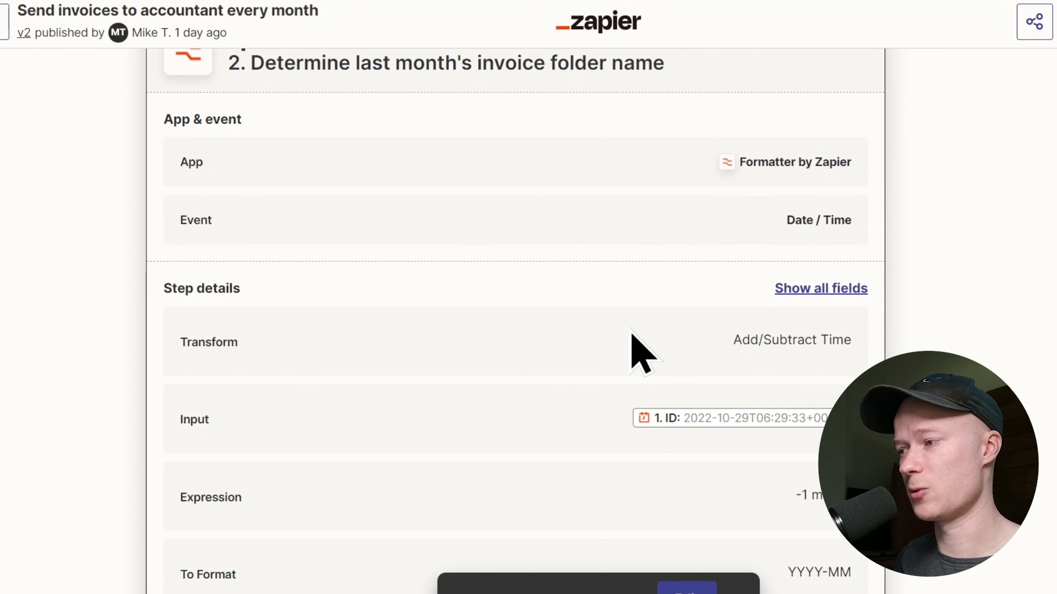
pyautogui.scroll(4, 644, 393)
pyautogui.scroll(-2, 644, 396)
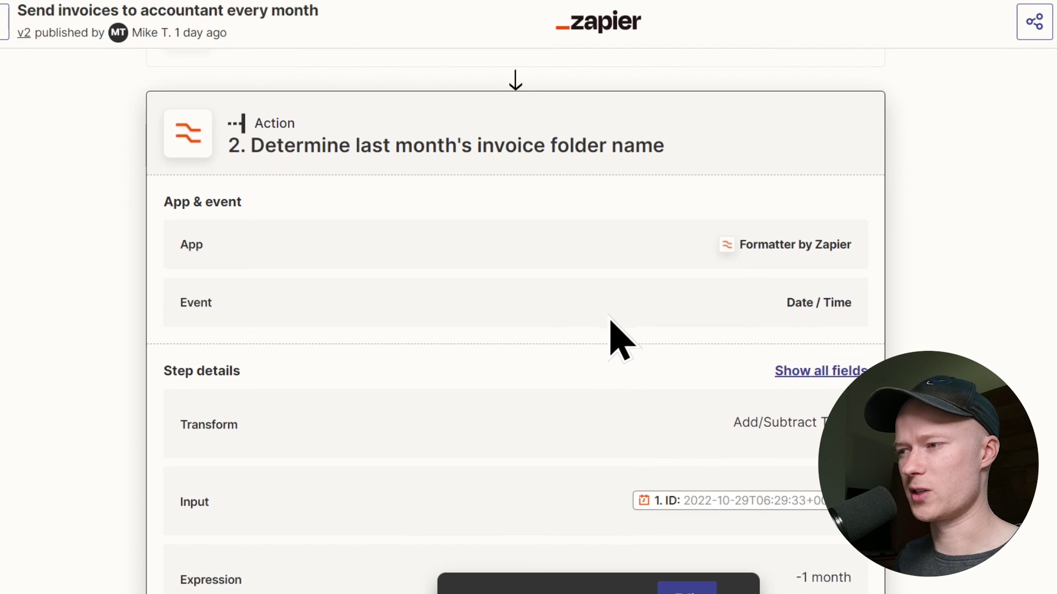
pyautogui.scroll(-4, 628, 378)
pyautogui.scroll(3, 633, 377)
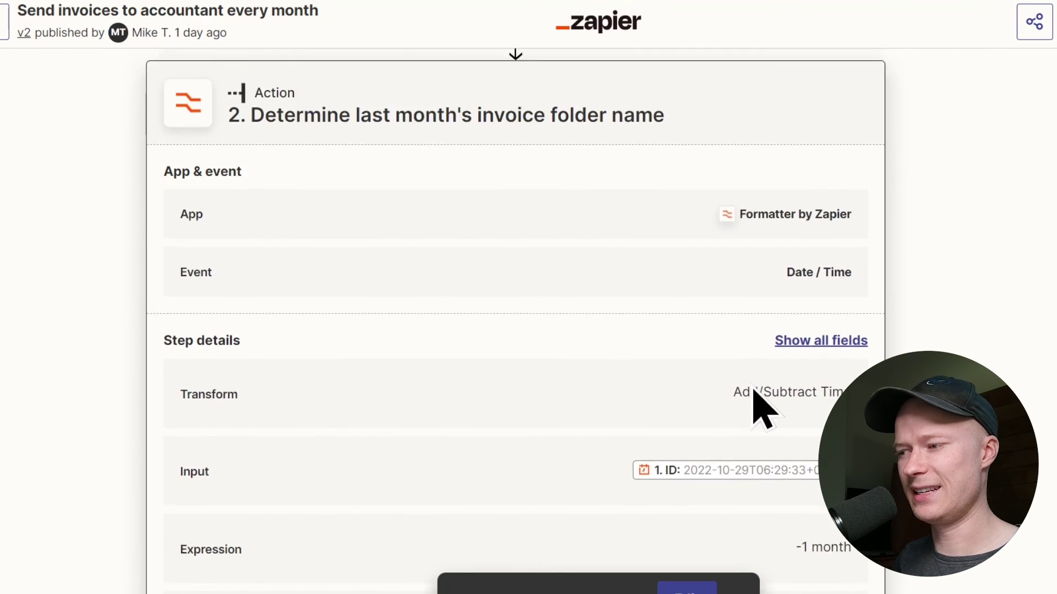
pyautogui.scroll(3, 743, 388)
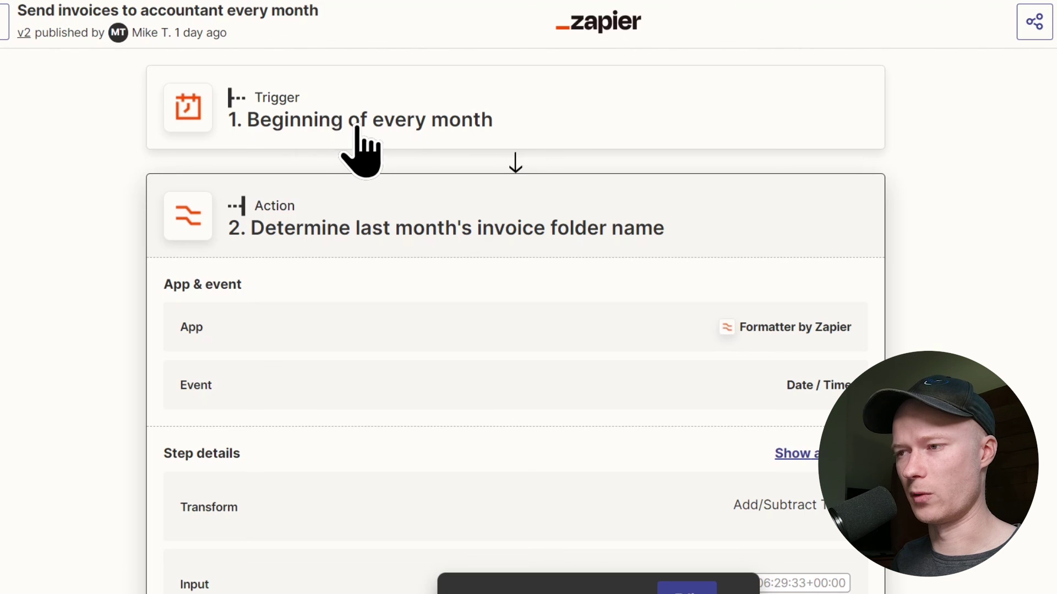
# Examine the date formatter's input, expression and output format, and how they relate to the folder search and accountant email actions
pyautogui.scroll(-3, 518, 309)
pyautogui.scroll(-3, 749, 424)
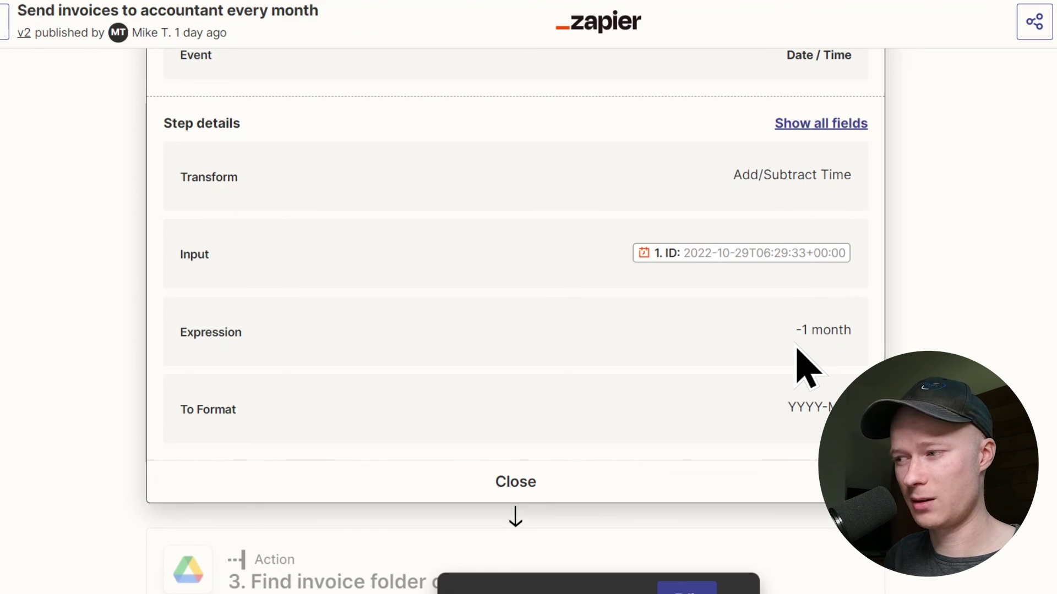
pyautogui.scroll(-1, 798, 372)
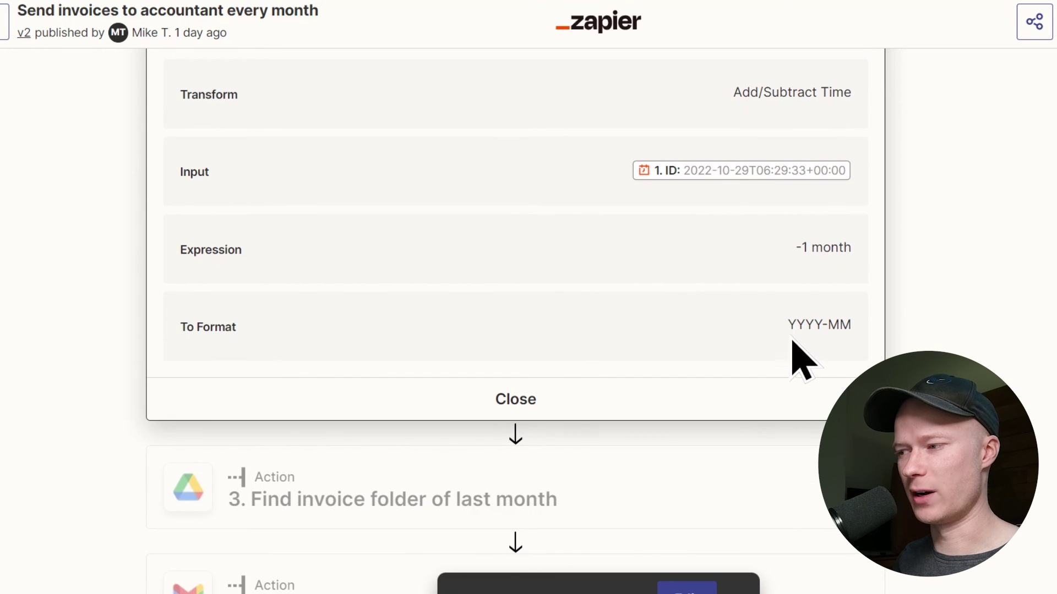
pyautogui.moveTo(787, 324); pyautogui.dragTo(857, 334)
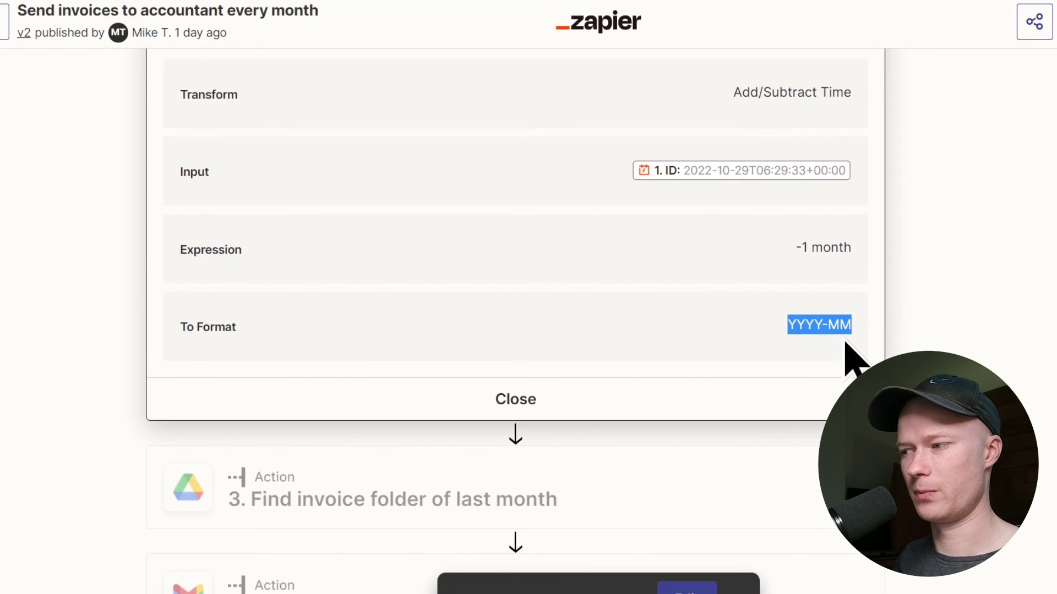
pyautogui.scroll(-3, 846, 343)
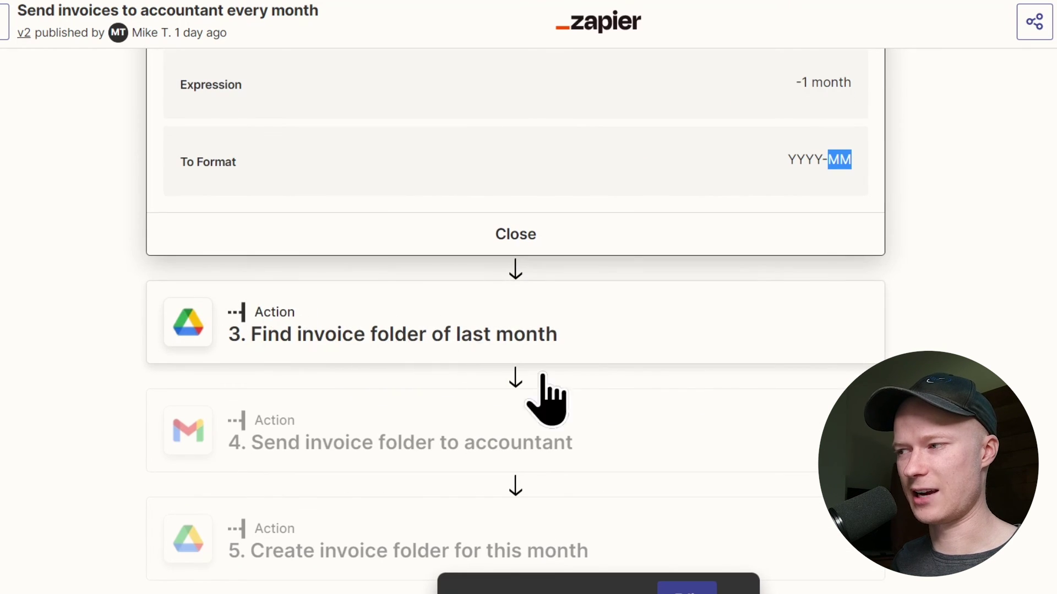
pyautogui.scroll(4, 542, 380)
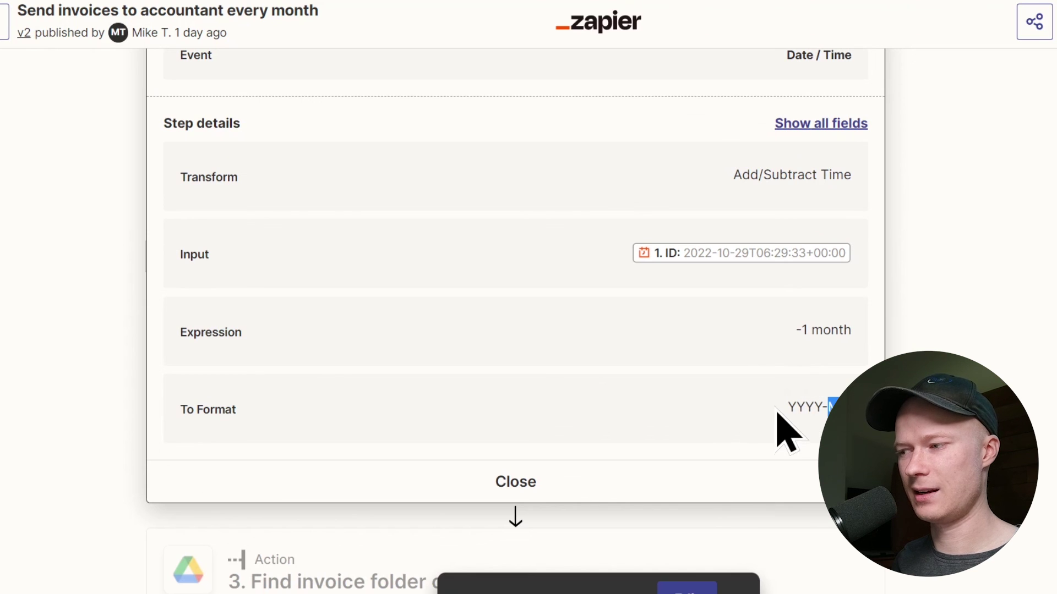
pyautogui.scroll(-3, 703, 432)
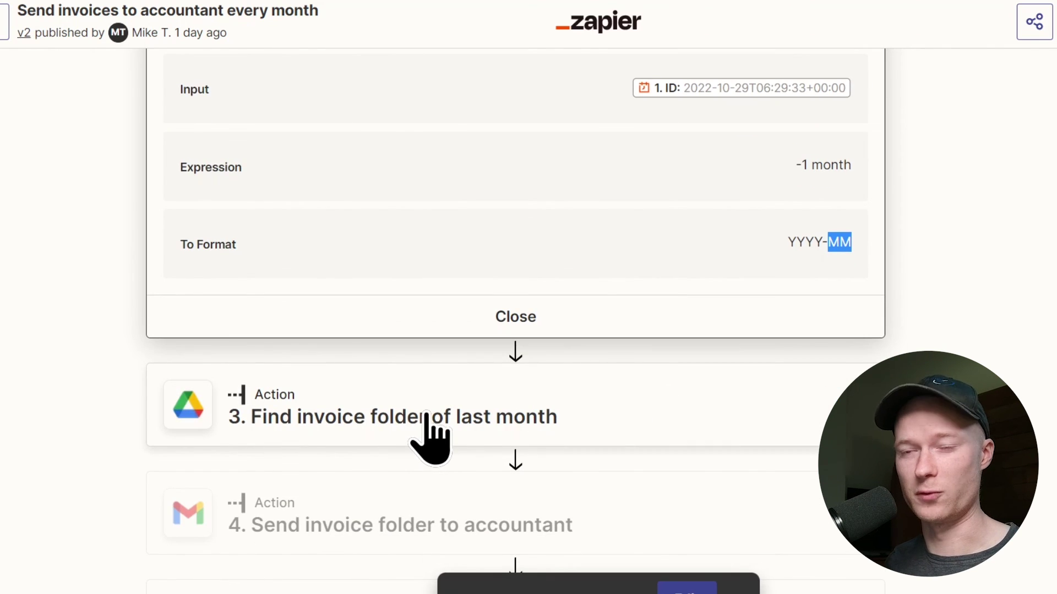
pyautogui.scroll(-2, 485, 457)
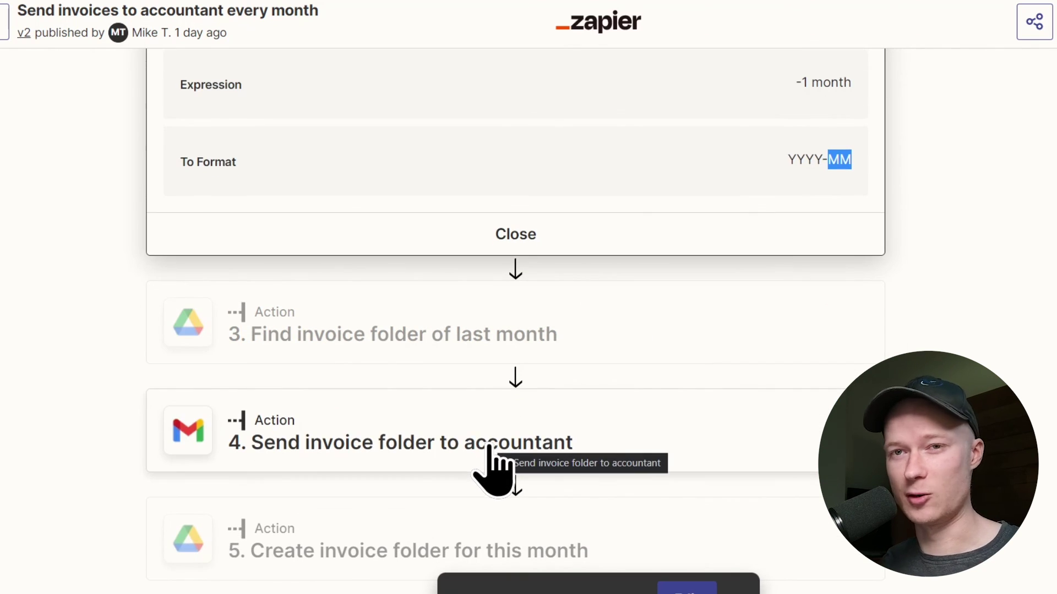
pyautogui.scroll(3, 525, 450)
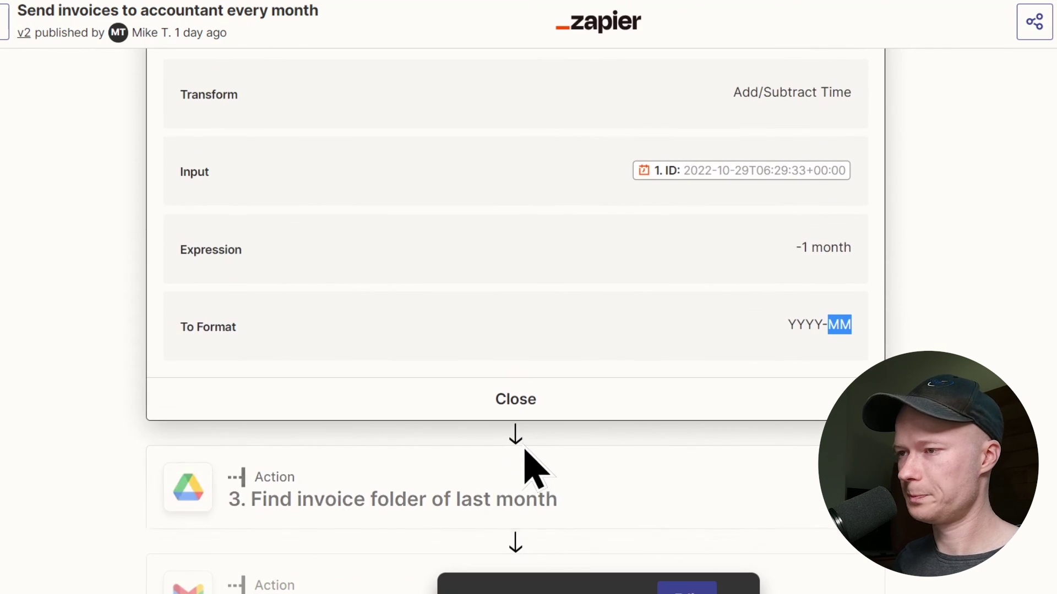
pyautogui.scroll(2, 524, 450)
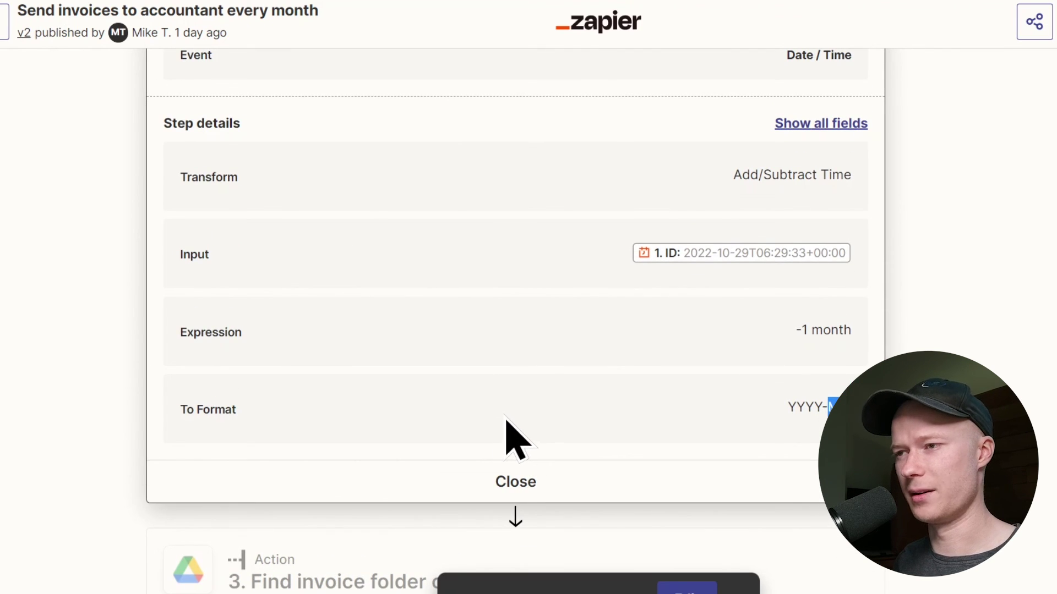